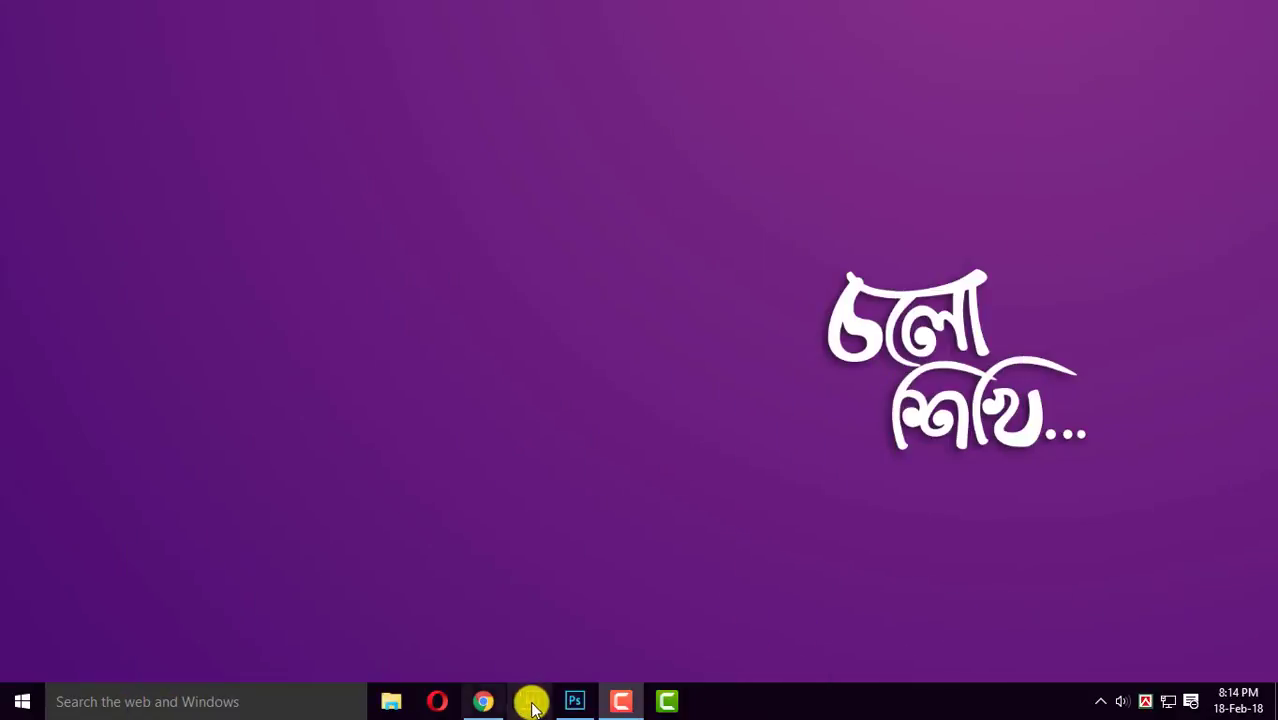
Bring the maroon-shirt portrait forward in Photoshop and zoom in on it
left_click(572, 701)
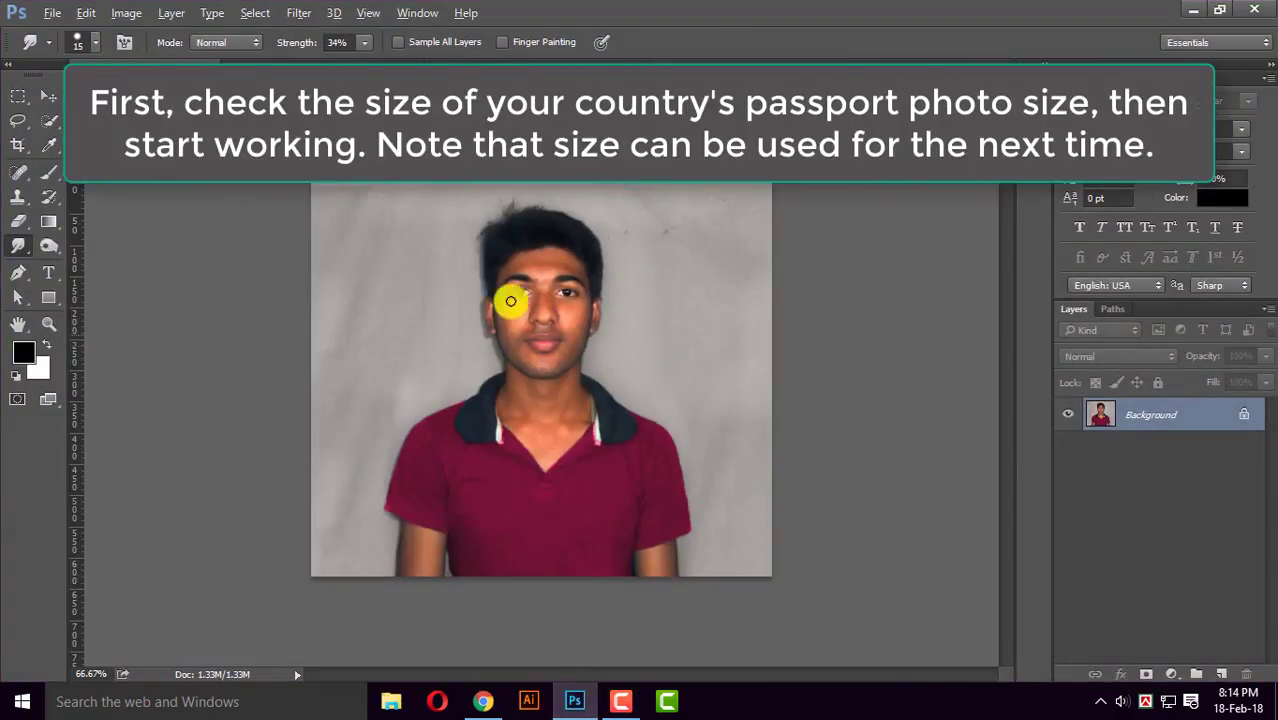
left_click_drag(546, 351, 558, 378)
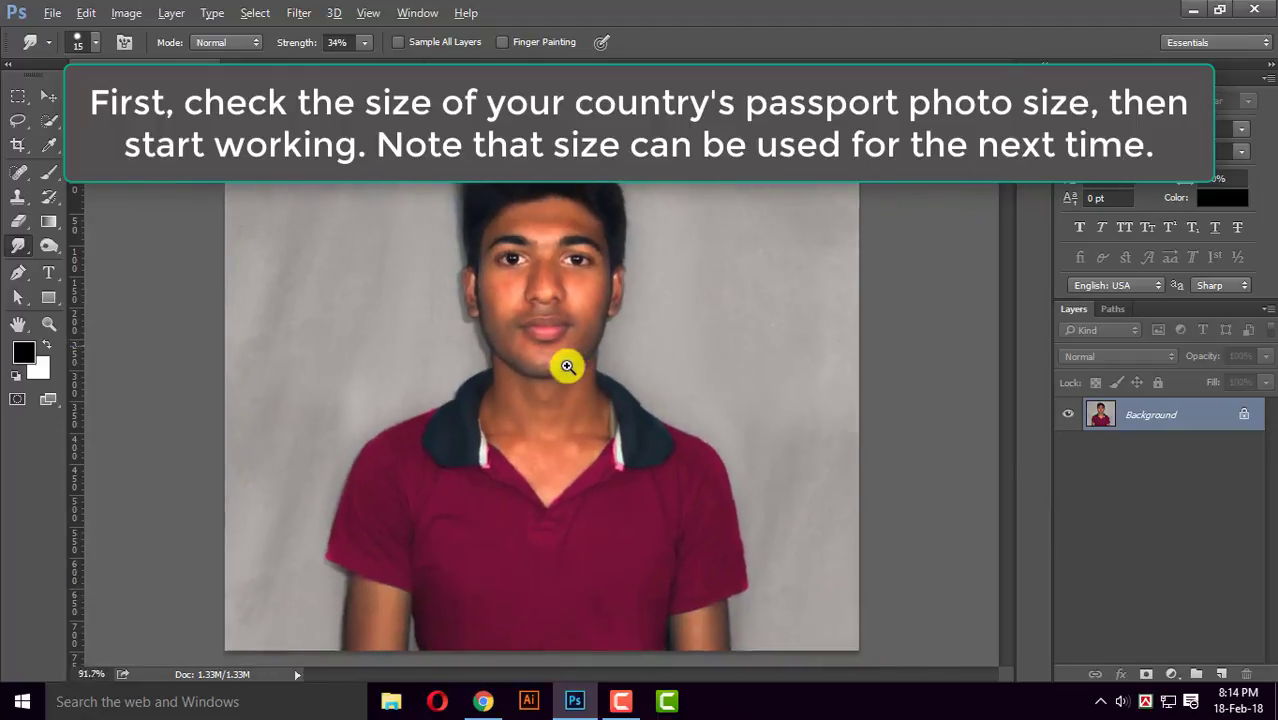
Search Google for 'bangladesh passport photo size requirements'
left_click(479, 703)
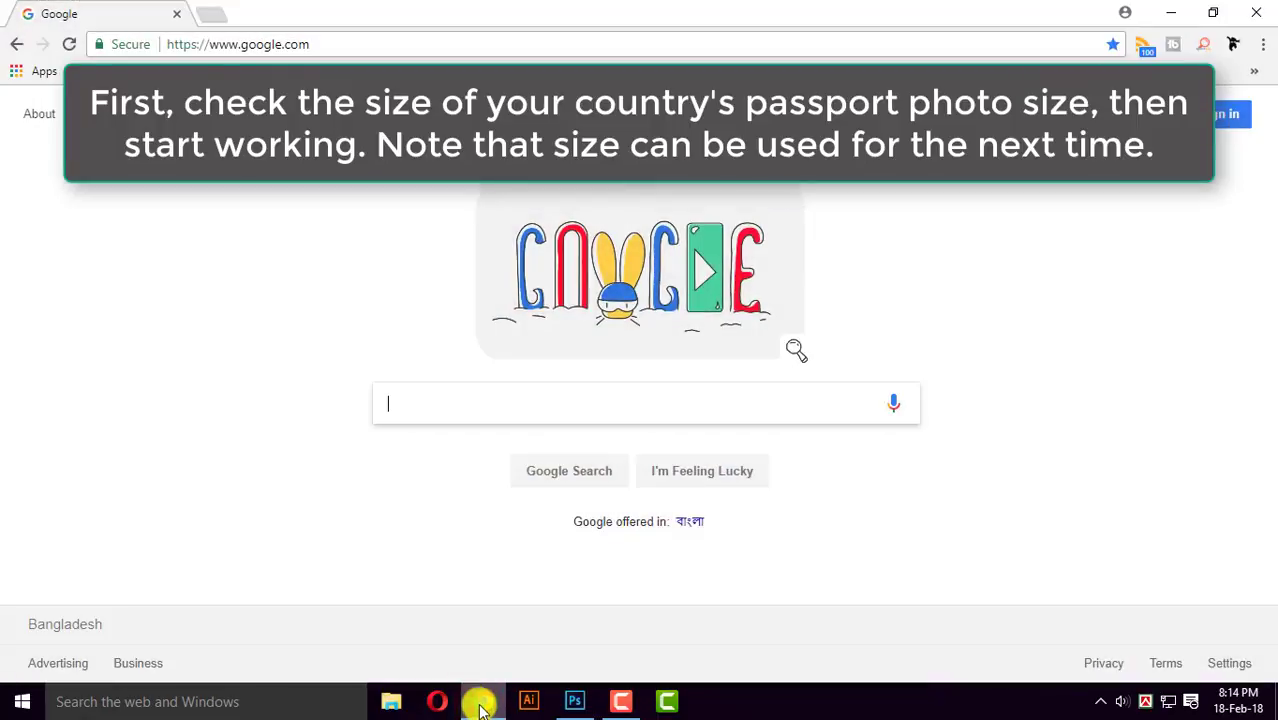
left_click(479, 412)
type("Bang")
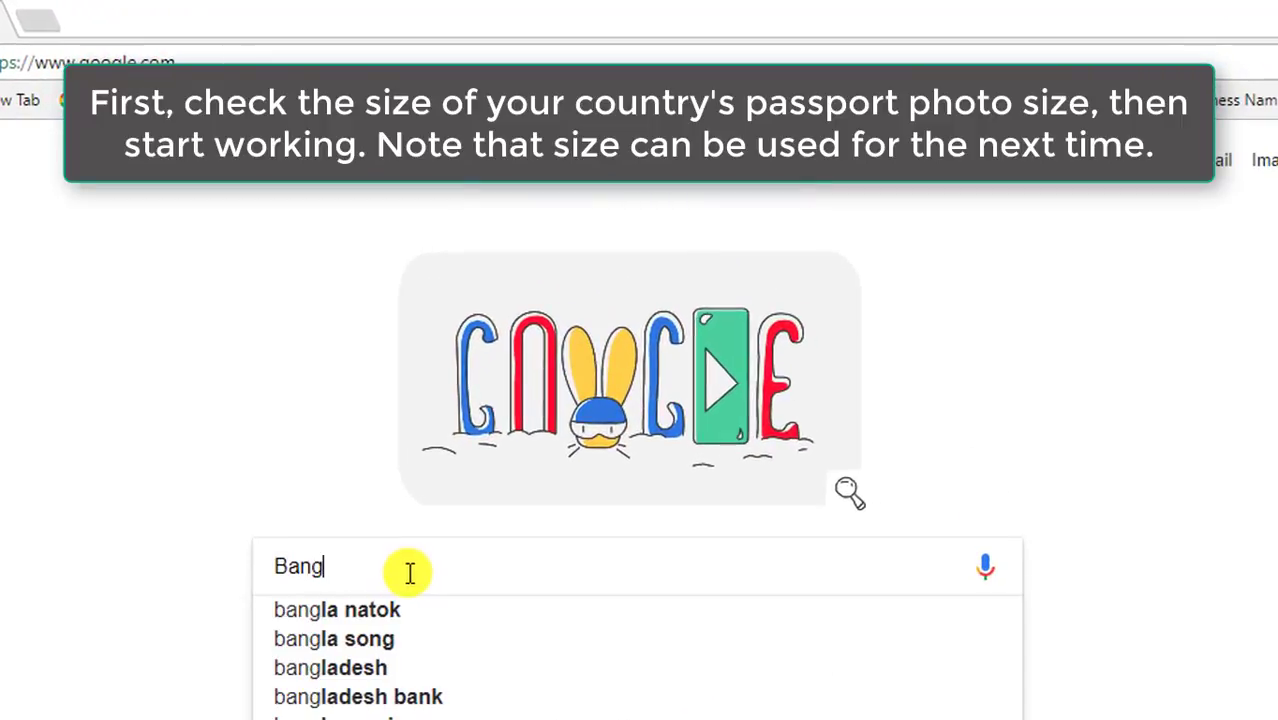
type("ladesh")
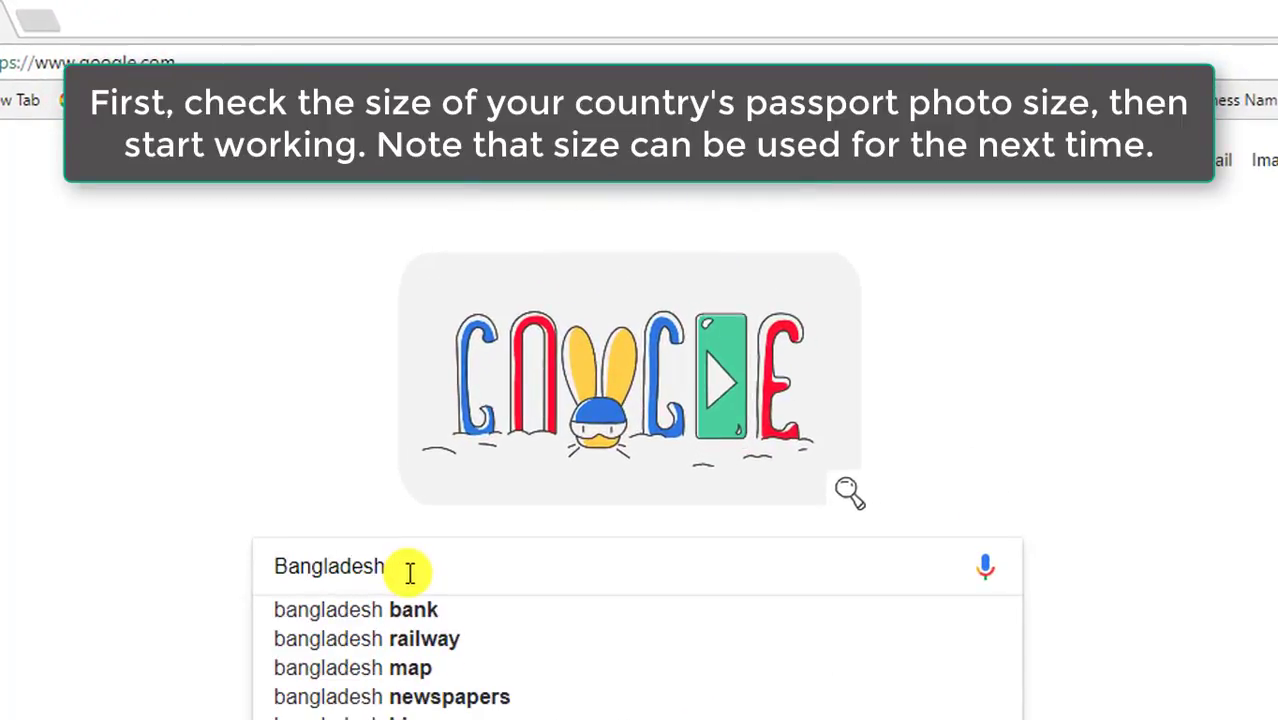
type(" passpo")
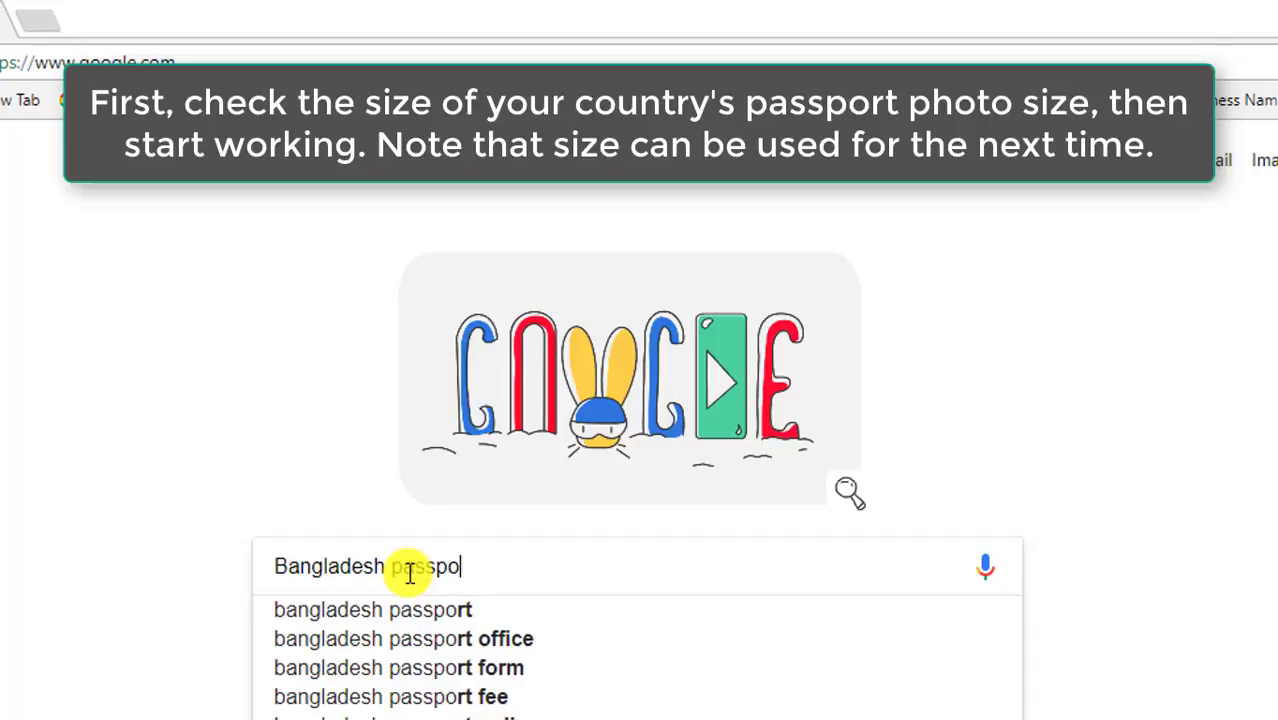
type("rt si")
key("BackSpace")
key("BackSpace")
type("photo")
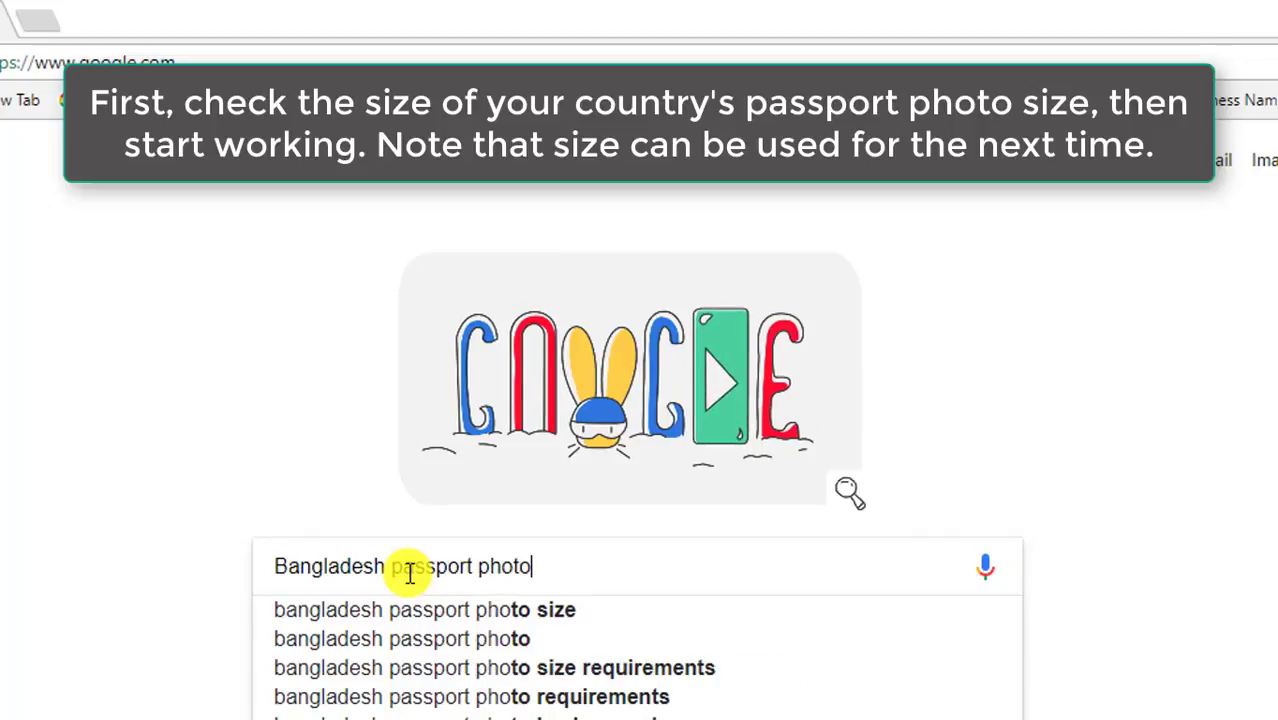
type(" si")
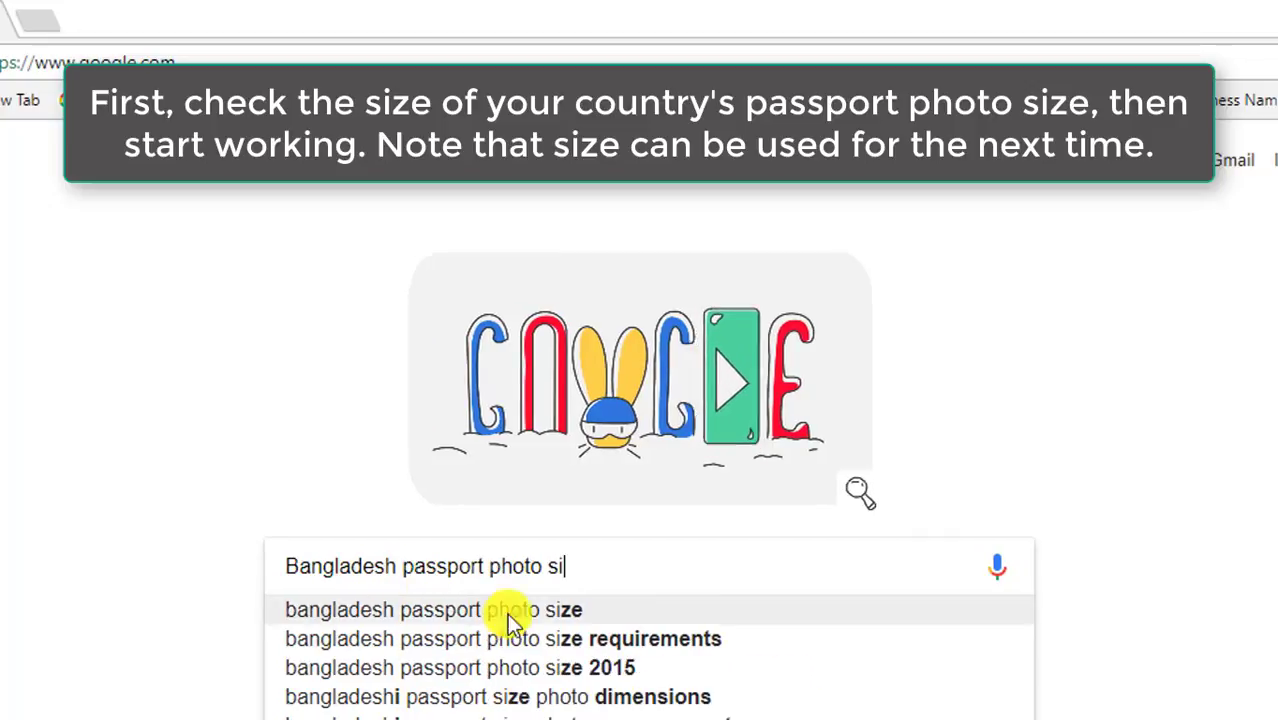
left_click(666, 644)
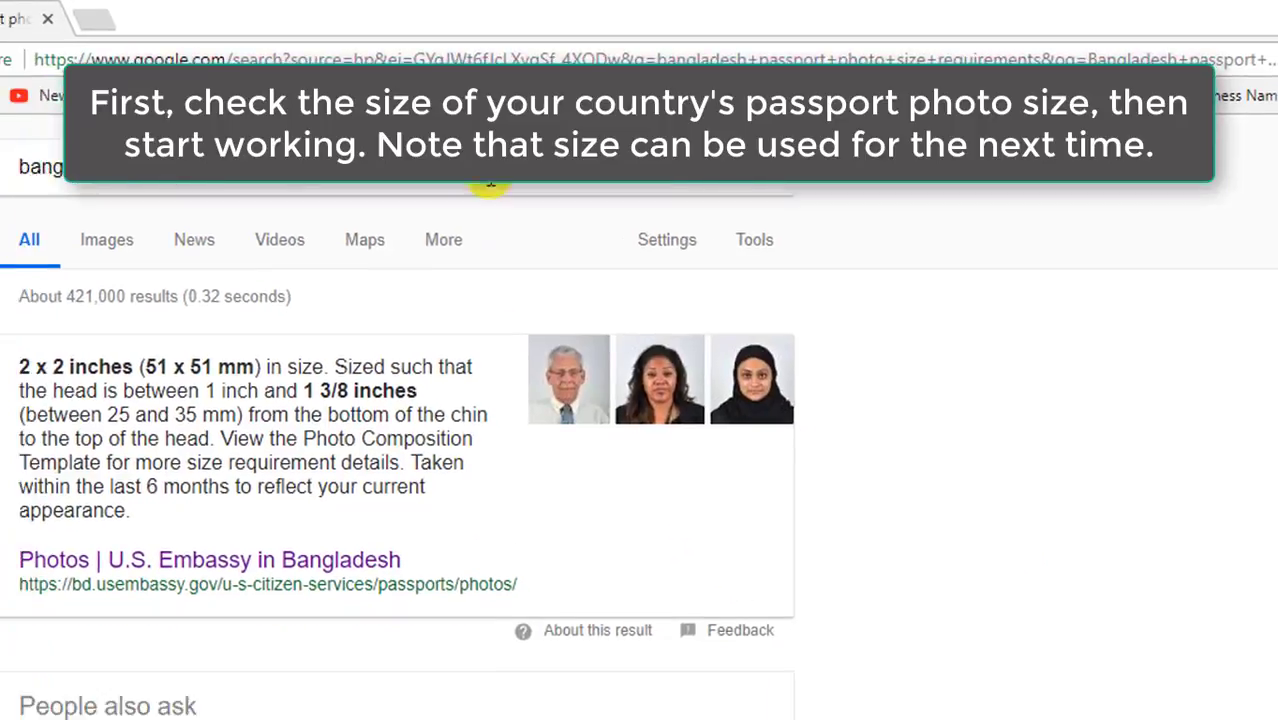
left_click(133, 332)
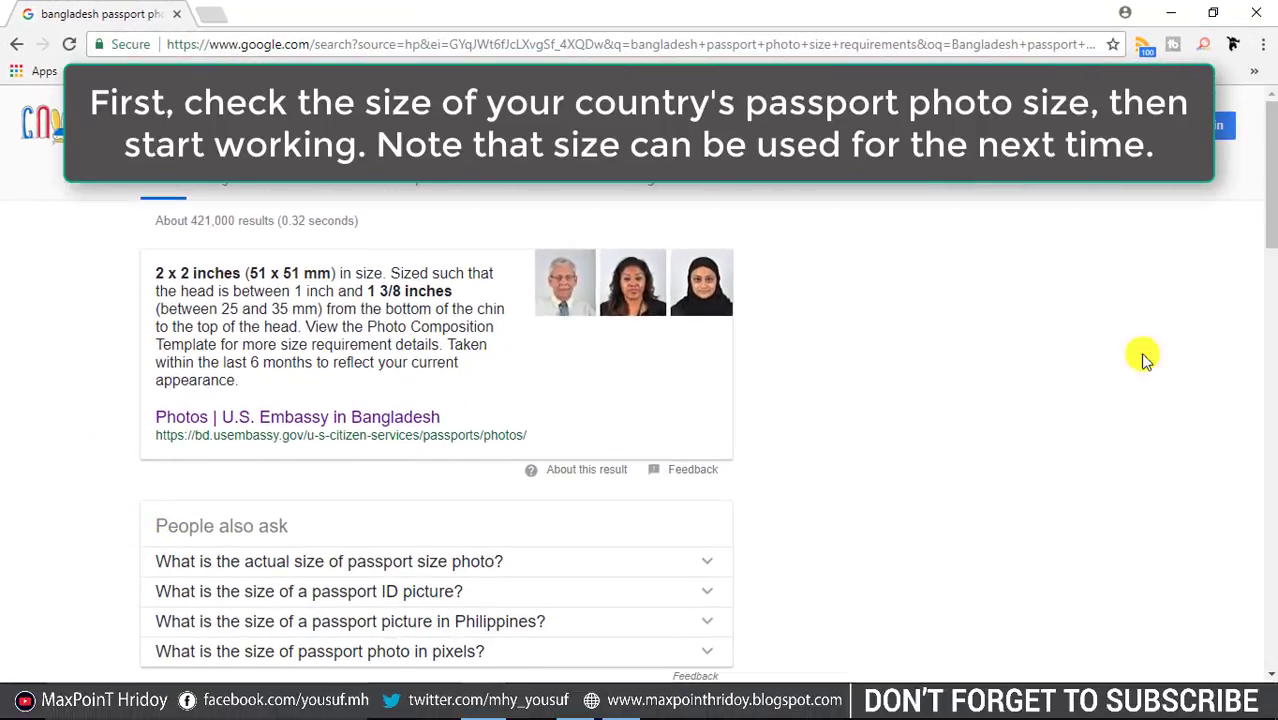
mouse_move(1270, 222)
left_mouse_down()
mouse_move(1256, 285)
mouse_move(1266, 348)
left_mouse_up()
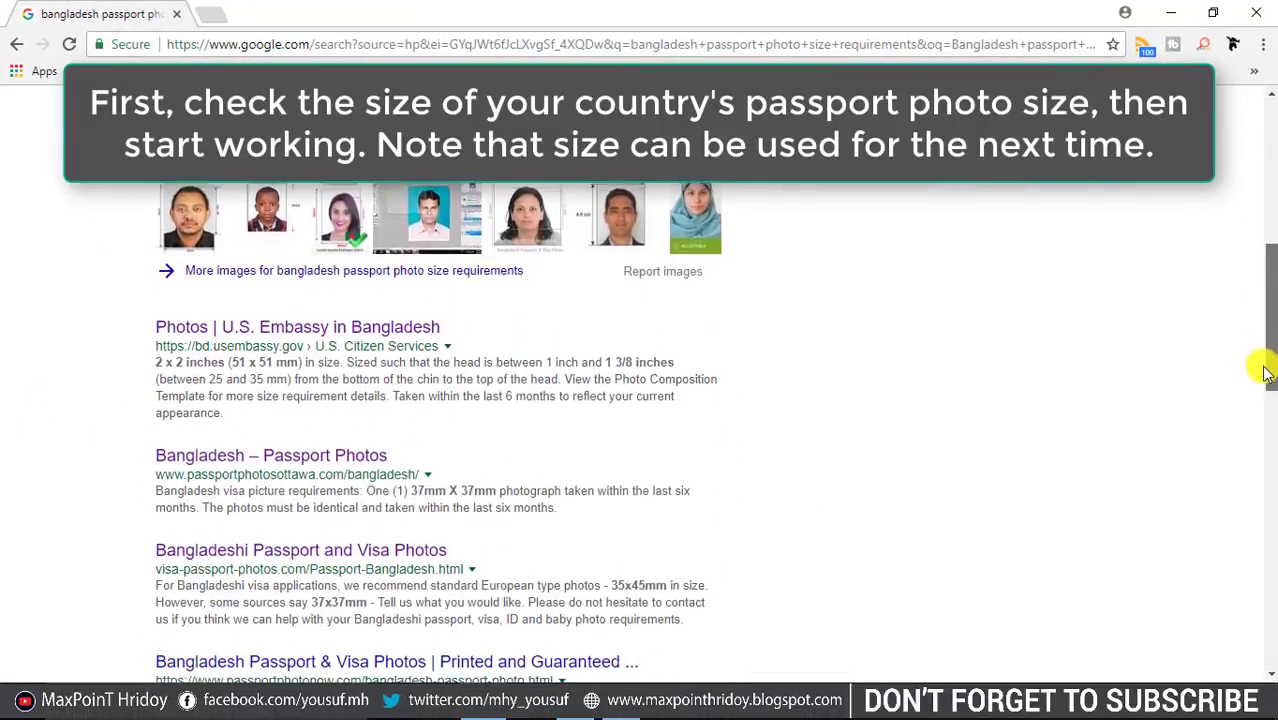
Open the Bangladesh – Passport Photos result in a new tab and review its 40 x 50mm requirements
right_click(250, 440)
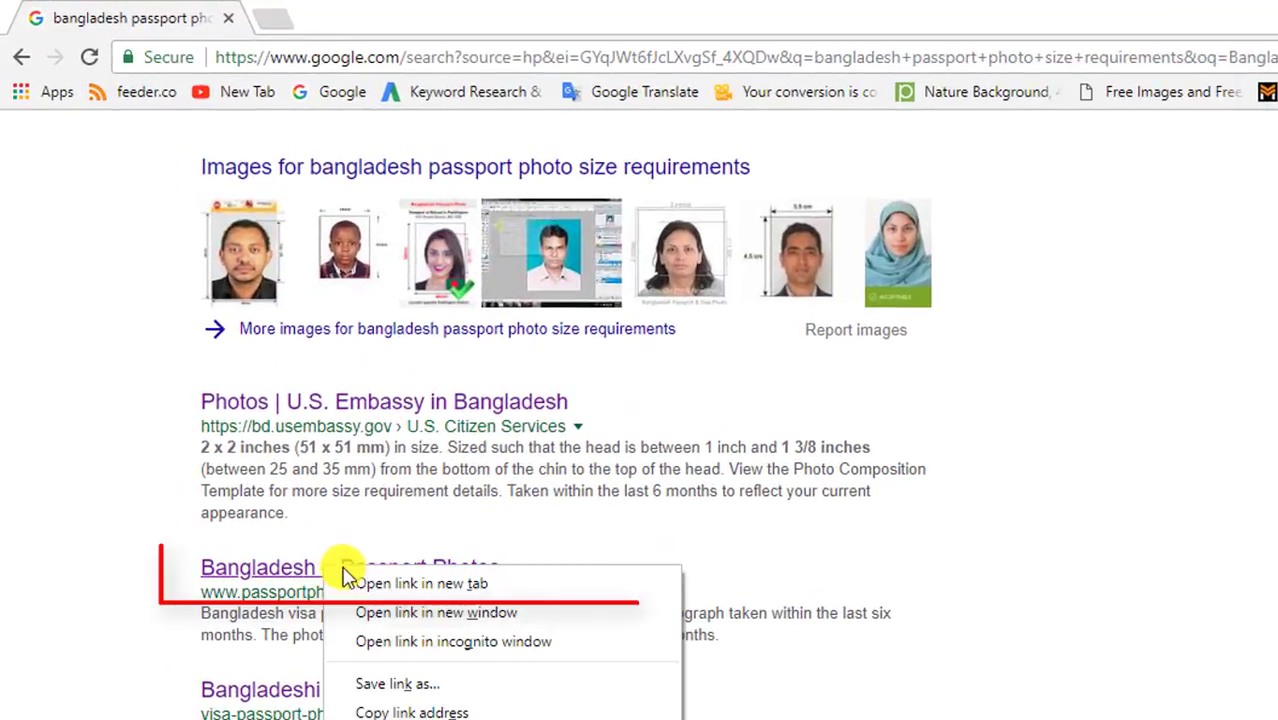
left_click(376, 586)
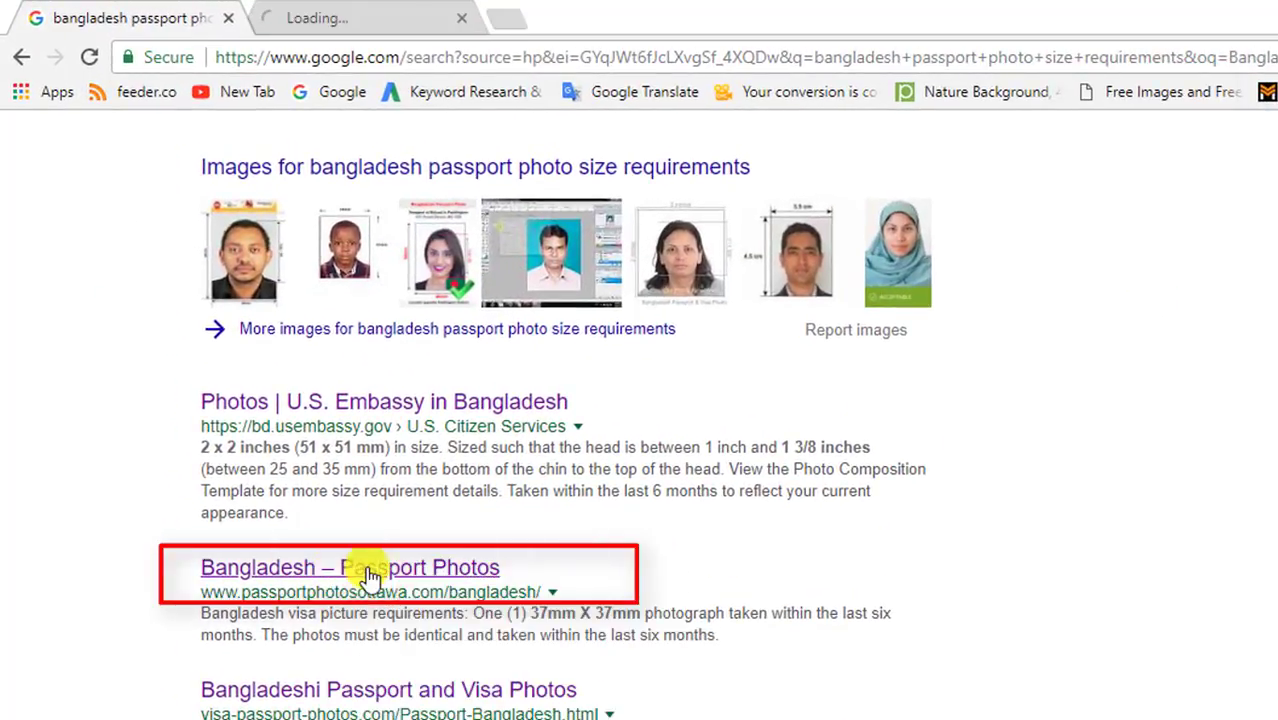
left_click(371, 14)
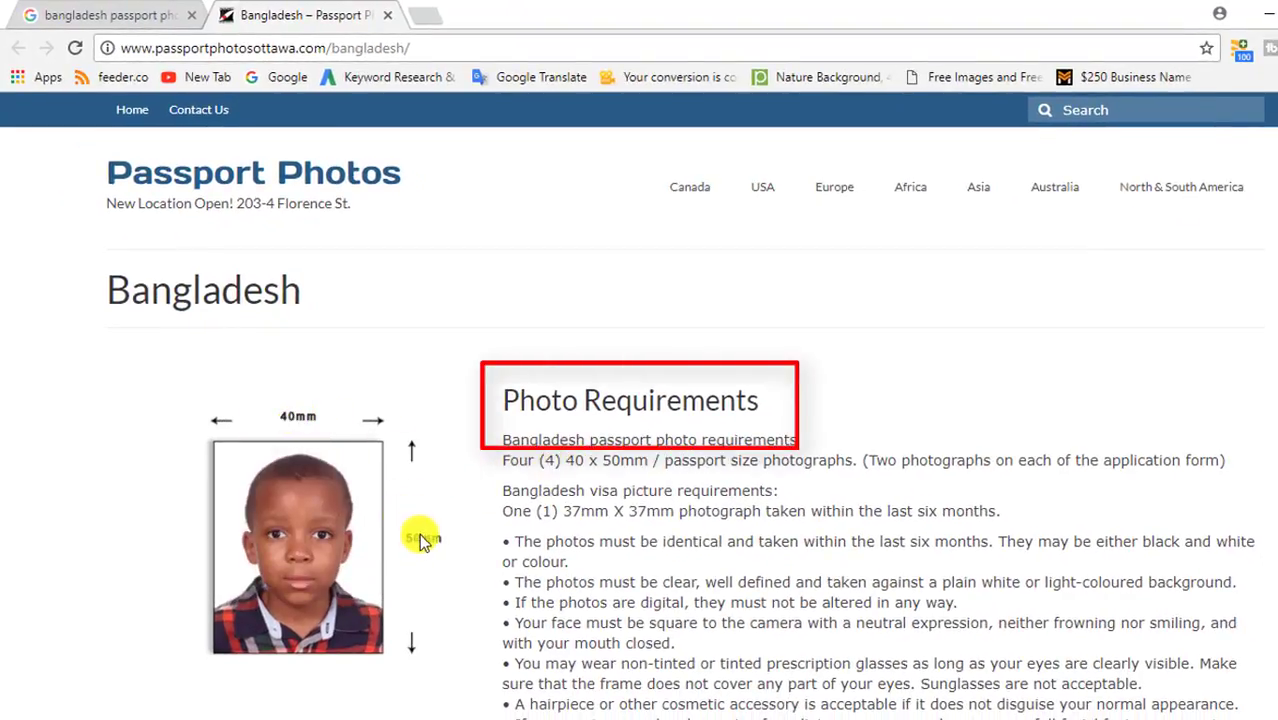
left_click_drag(520, 441, 918, 675)
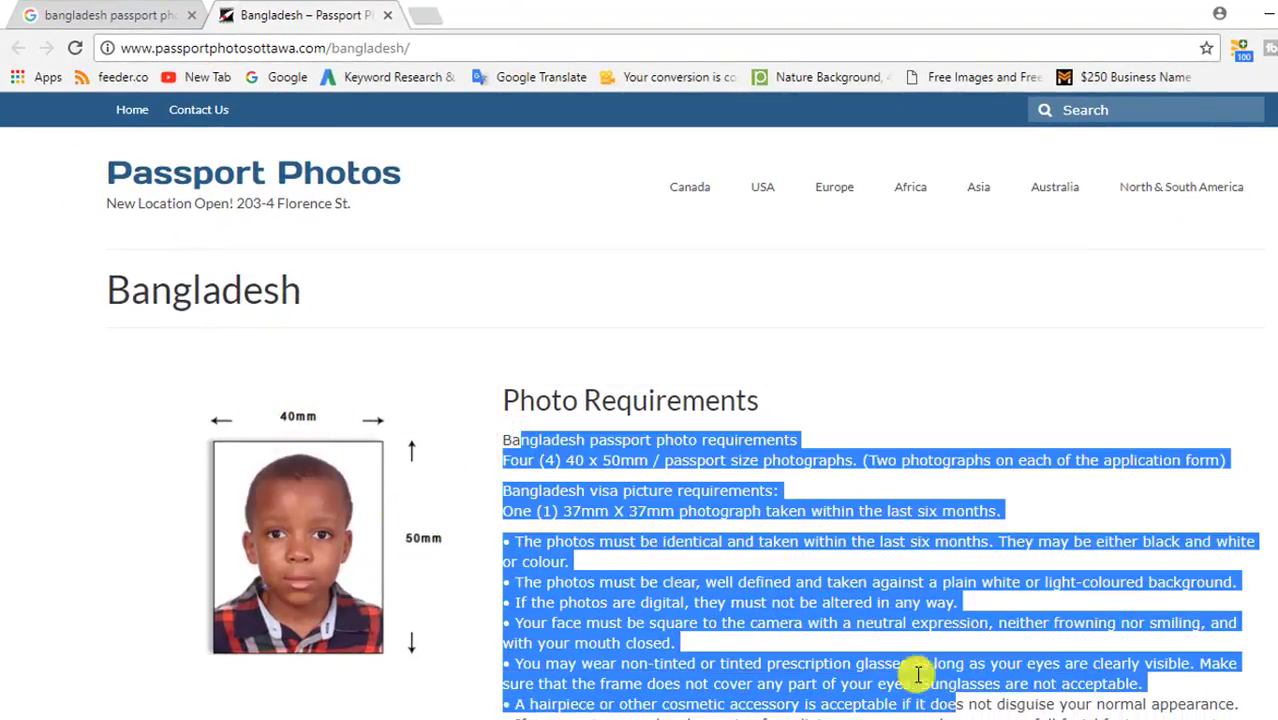
left_click_drag(478, 388, 468, 342)
left_click_drag(320, 288, 83, 289)
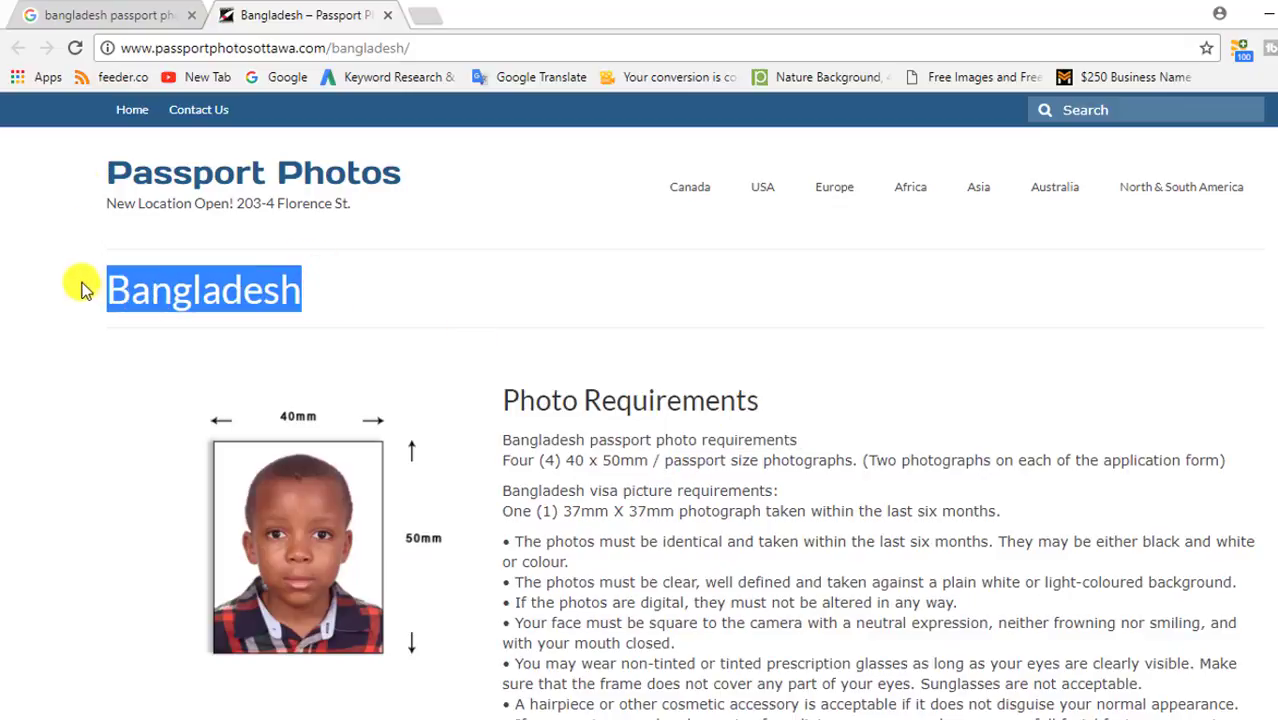
left_click(120, 12)
scroll(640, 400, "up", 3)
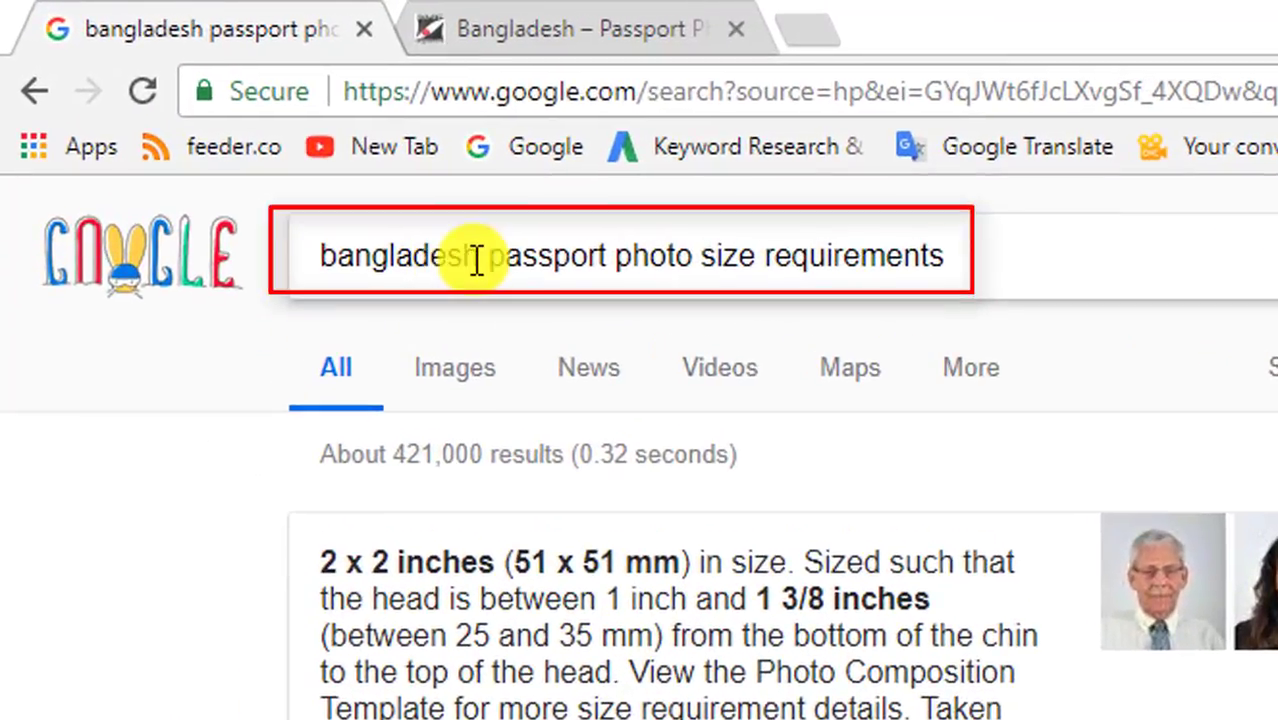
Change the search to 'indian passport photo size requirements'
left_click_drag(478, 258, 85, 228)
type("Indi")
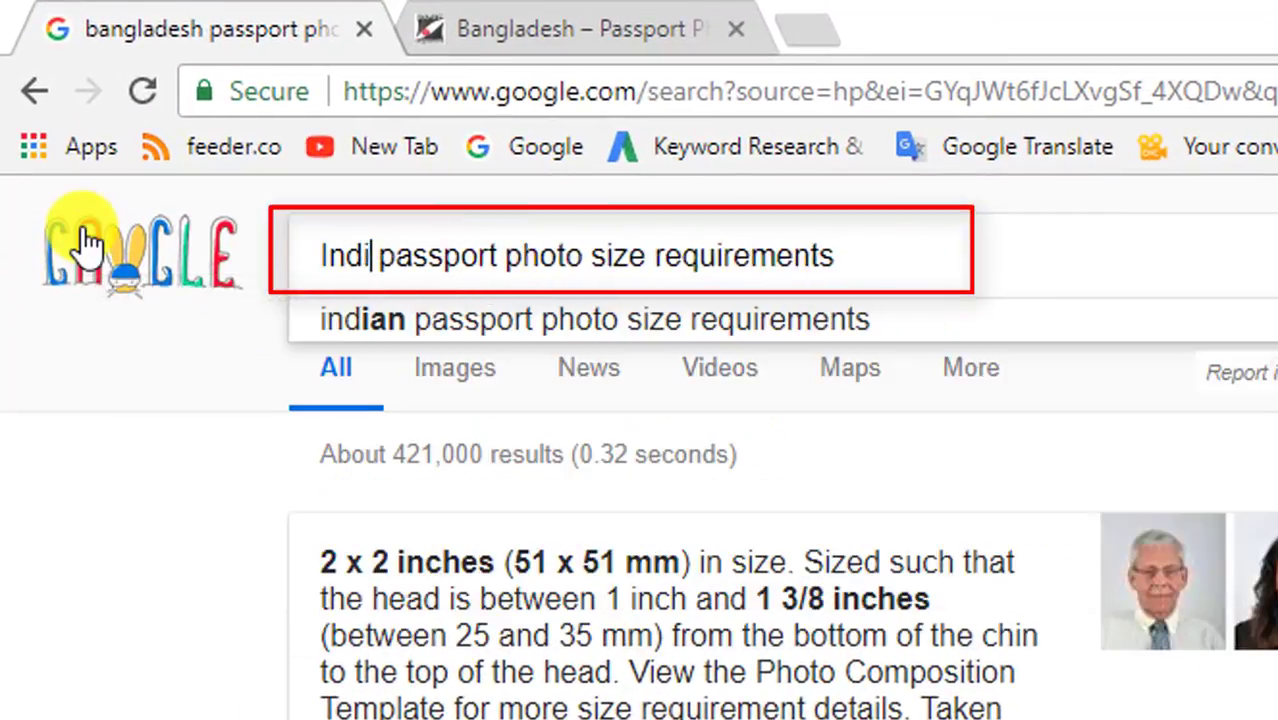
type("a")
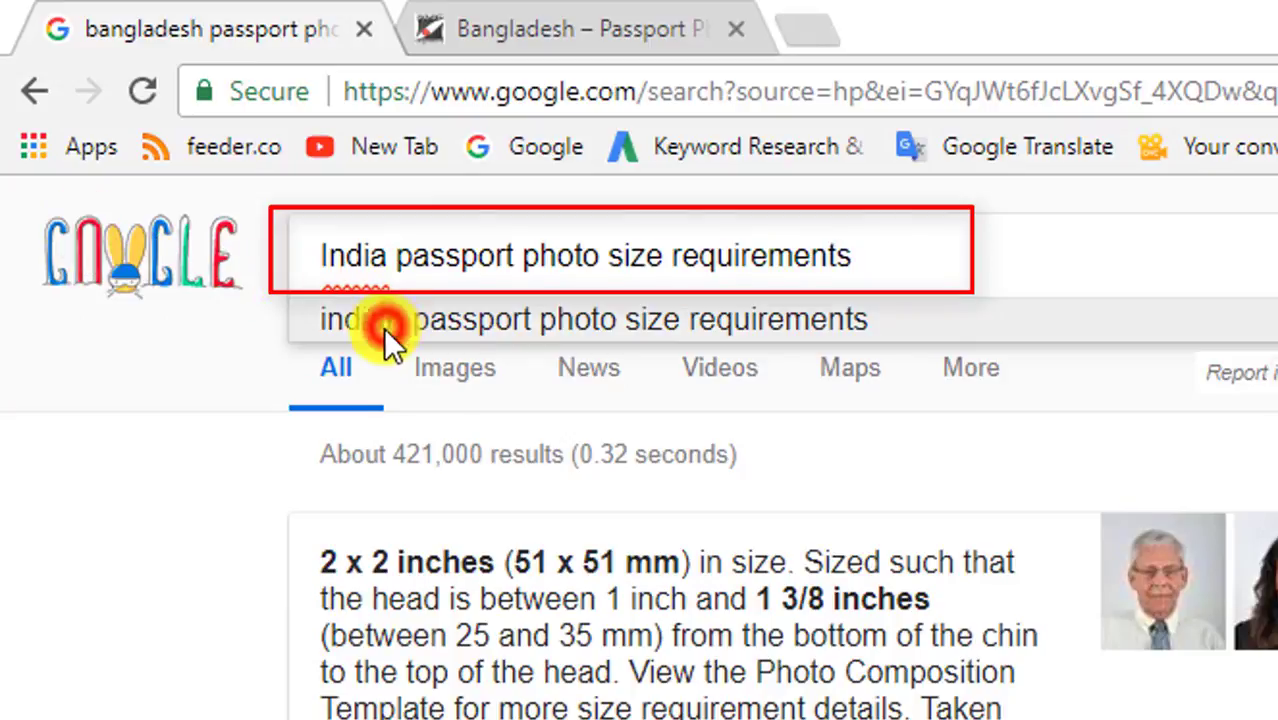
left_click(383, 325)
double_click(295, 214)
left_click(81, 605)
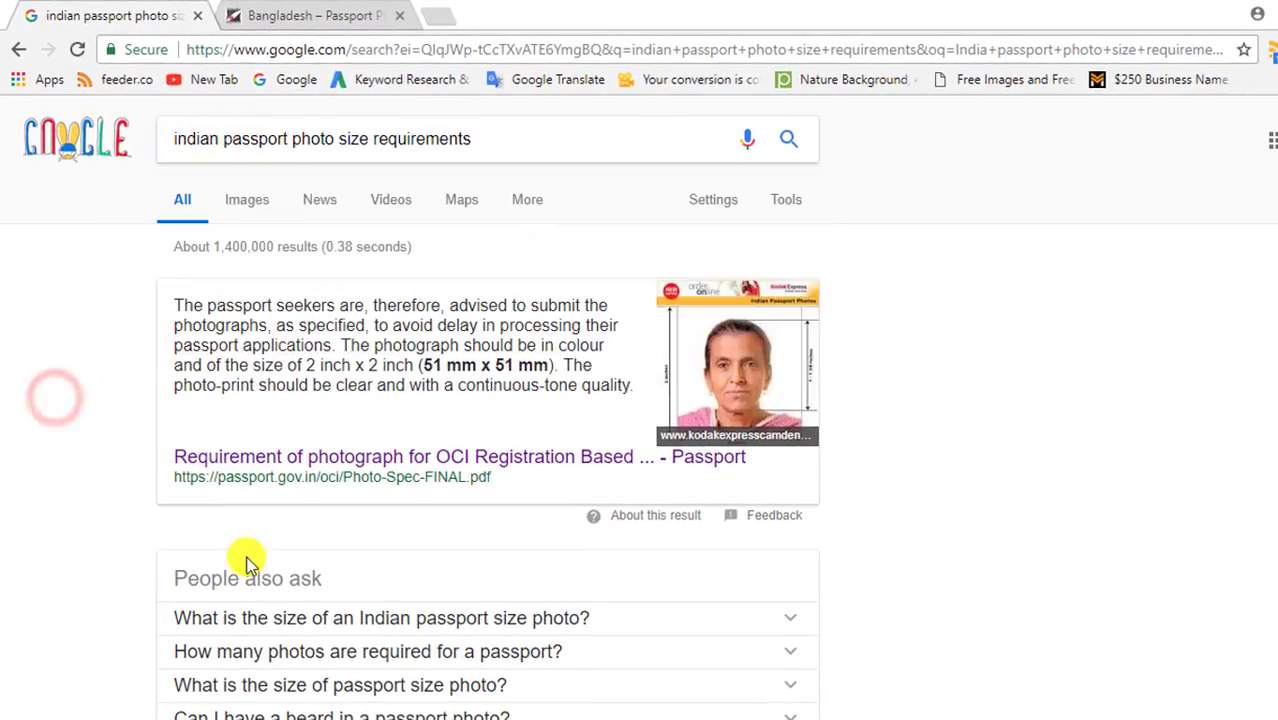
scroll(299, 541, "down", 5)
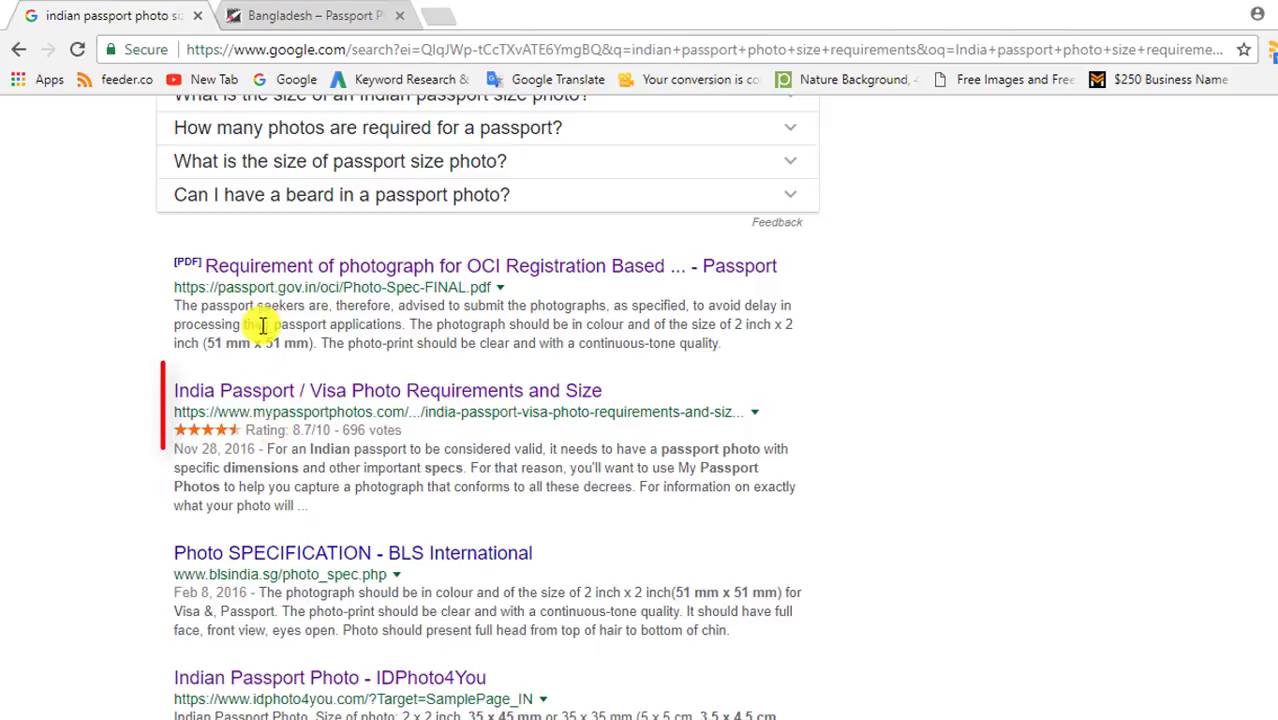
Open the India Passport / Visa Photo result, read its 2x2 (51mm x 51mm) spec, then close it
right_click(290, 394)
left_click(320, 407)
left_click_drag(160, 411, 406, 413)
left_click(490, 10)
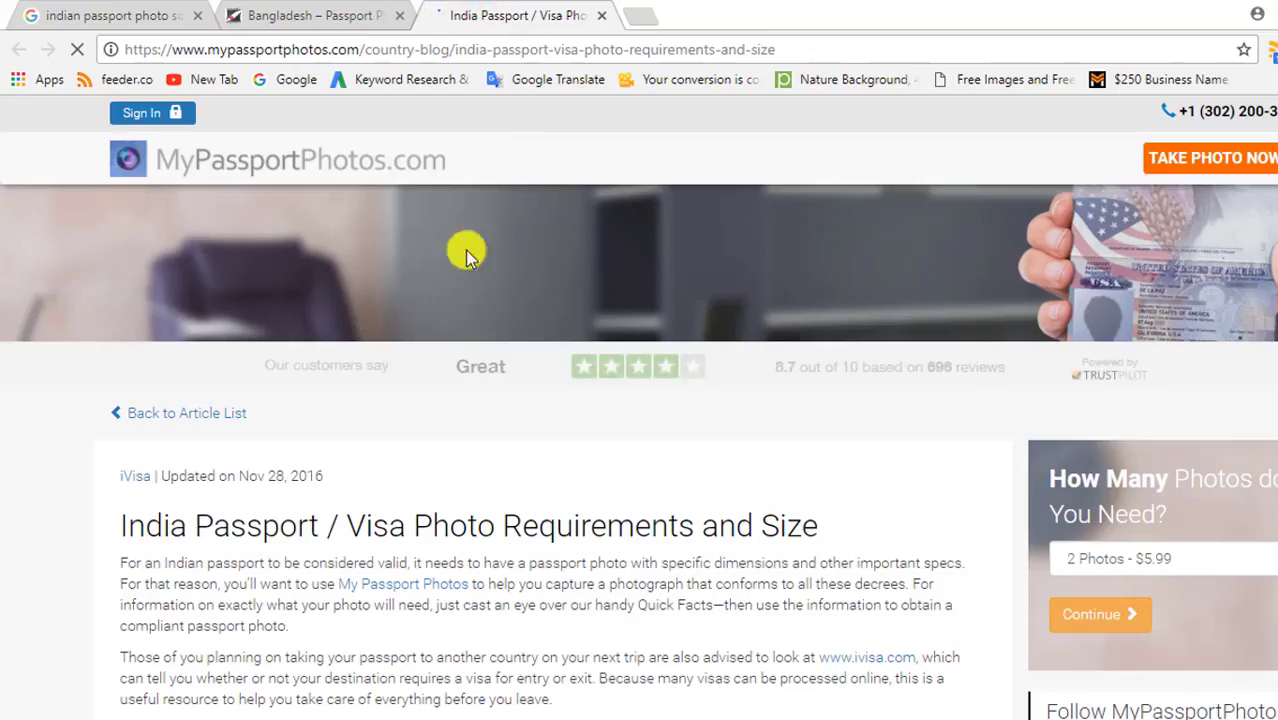
scroll(479, 365, "down", 5)
left_click_drag(129, 211, 542, 479)
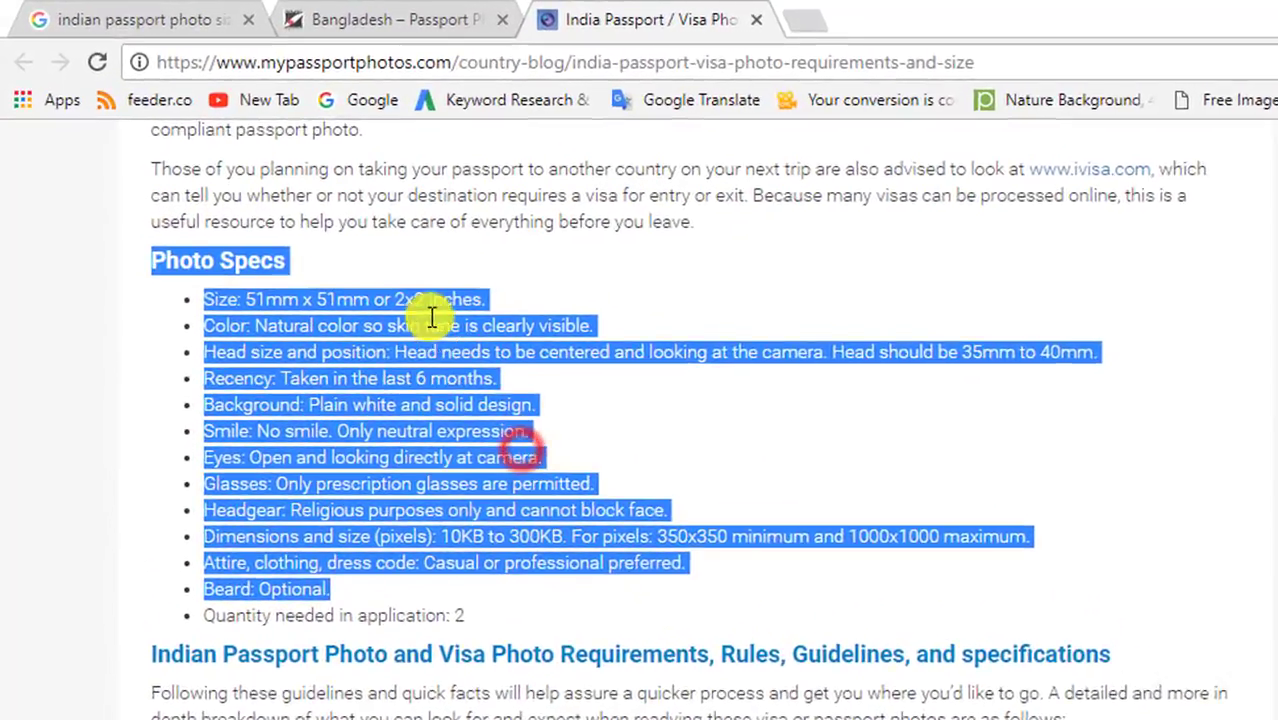
double_click(410, 299)
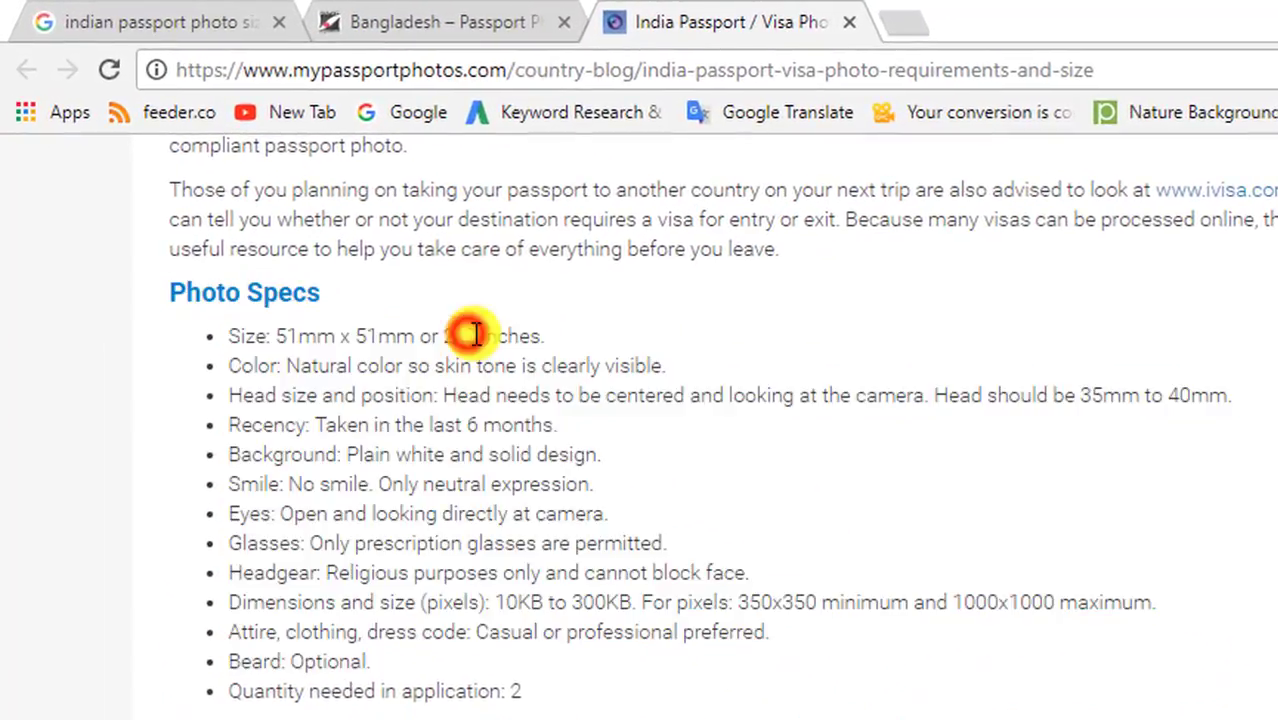
left_click_drag(371, 336, 297, 334)
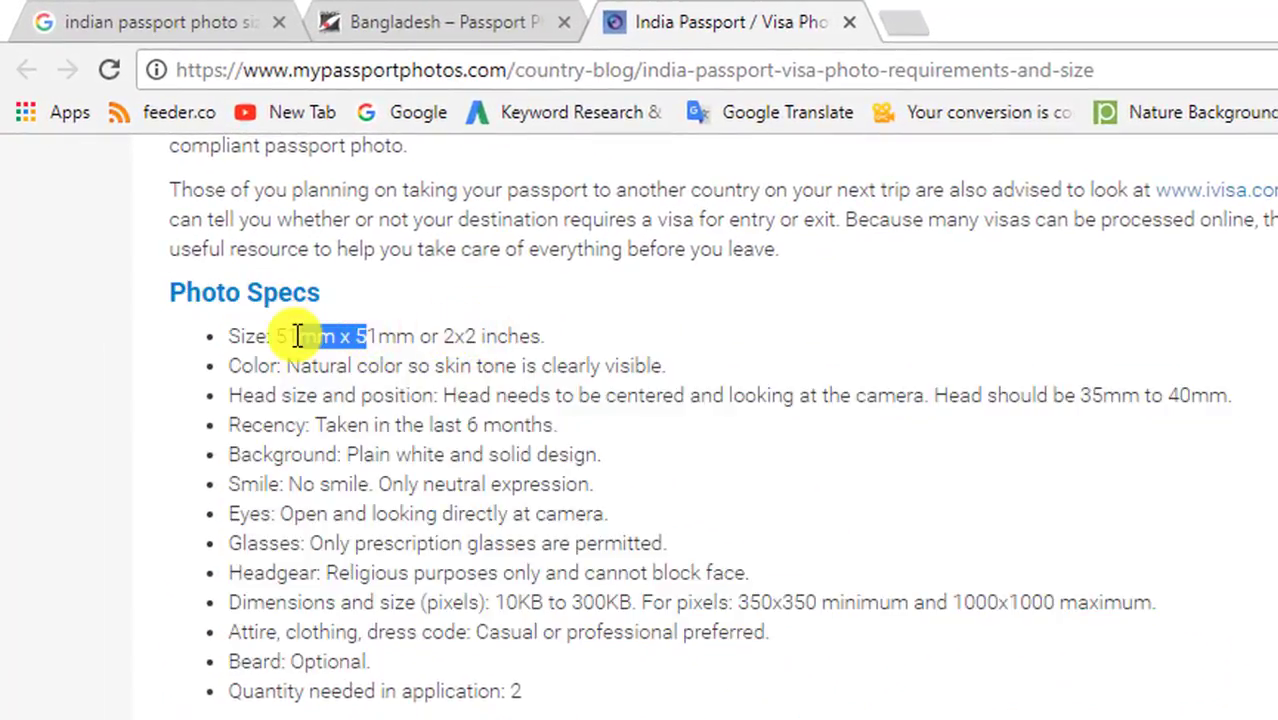
left_click(290, 333)
left_click(849, 22)
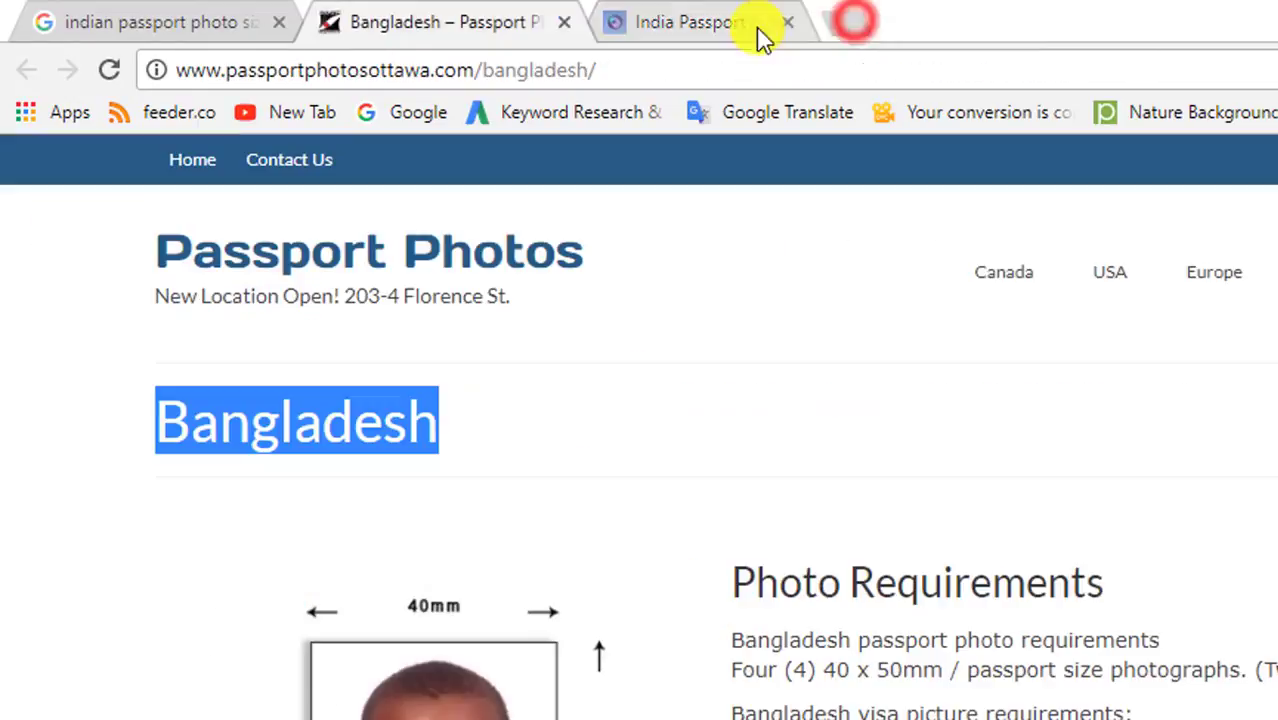
left_click(30, 22)
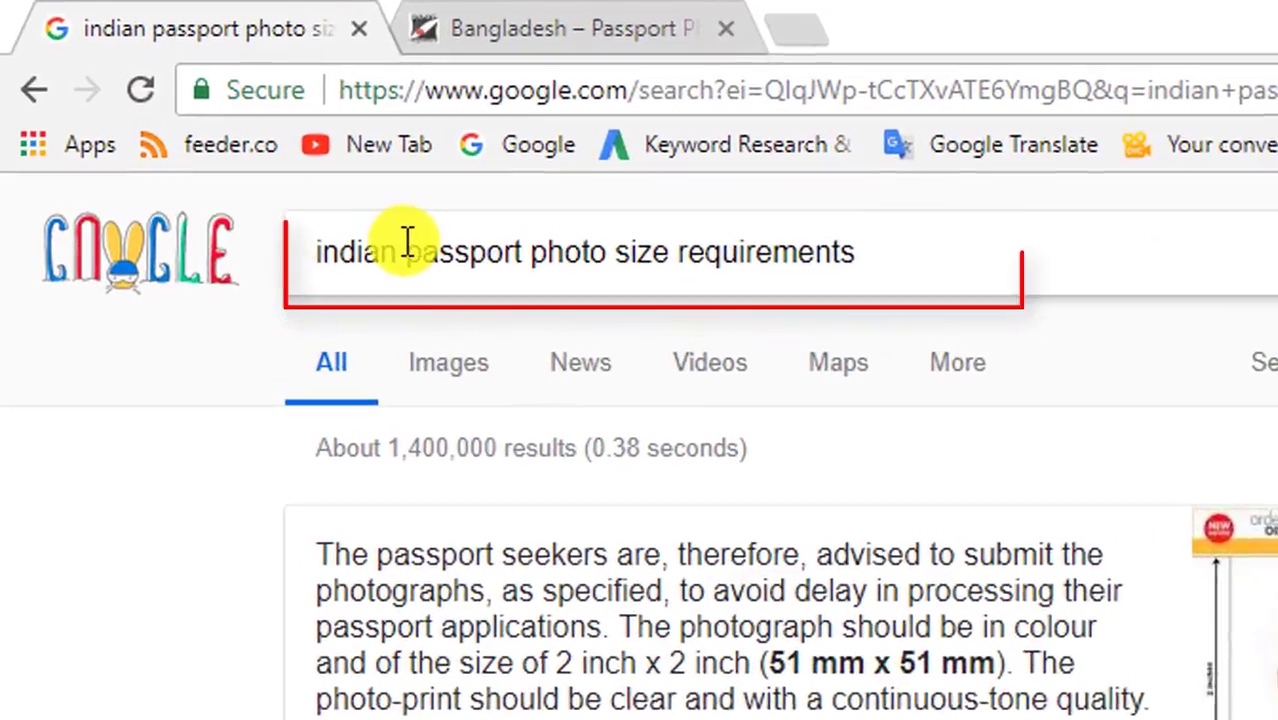
Search Google for 'pakistani passport photo size requirements'
double_click(407, 245)
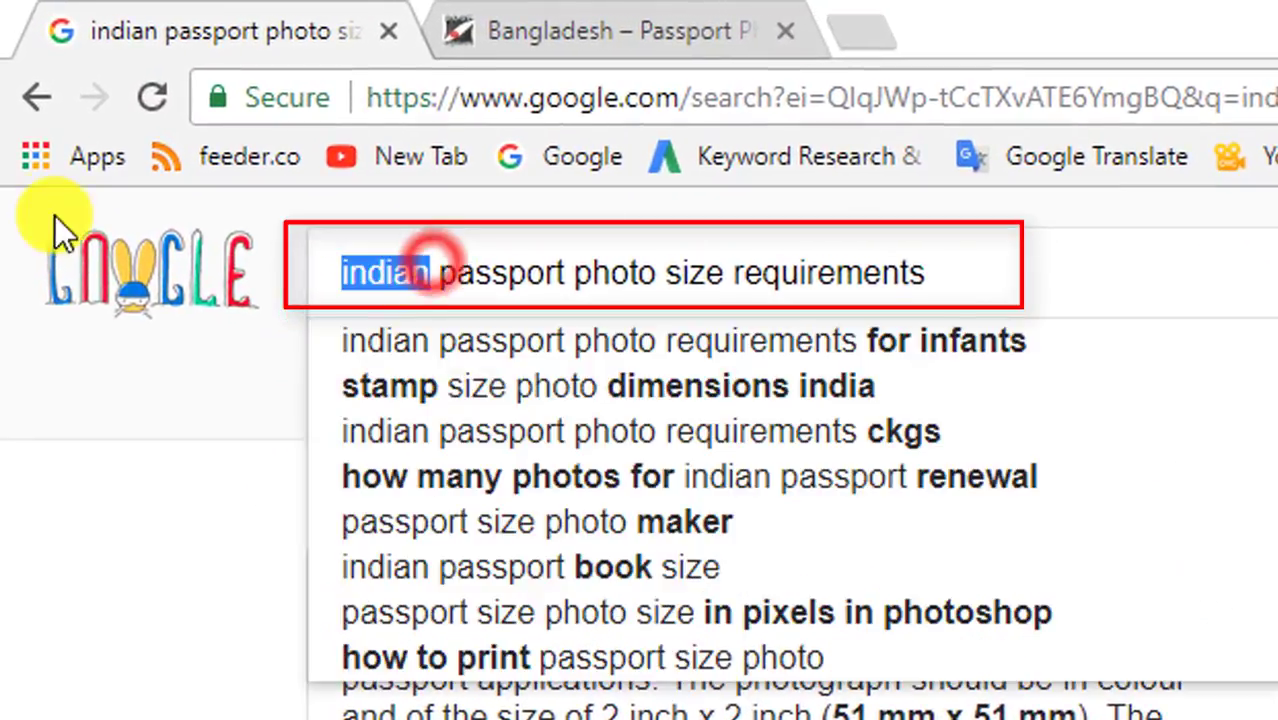
type("Paki")
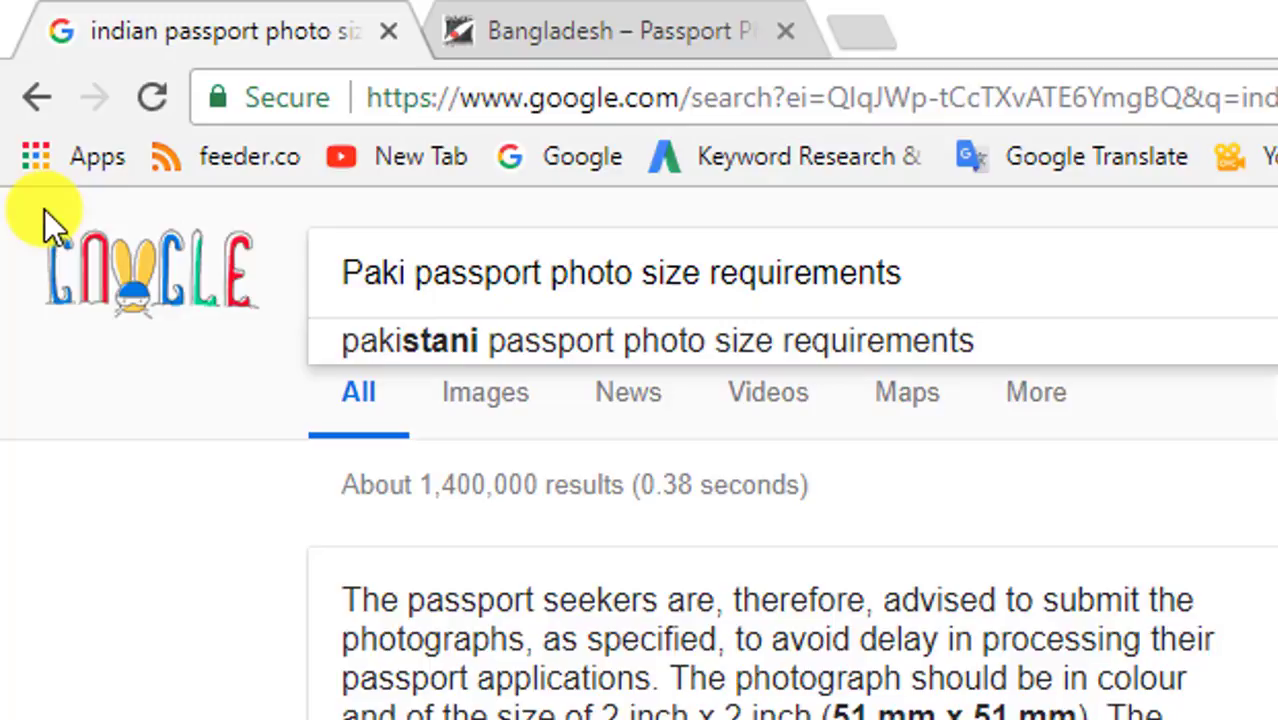
left_click(671, 340)
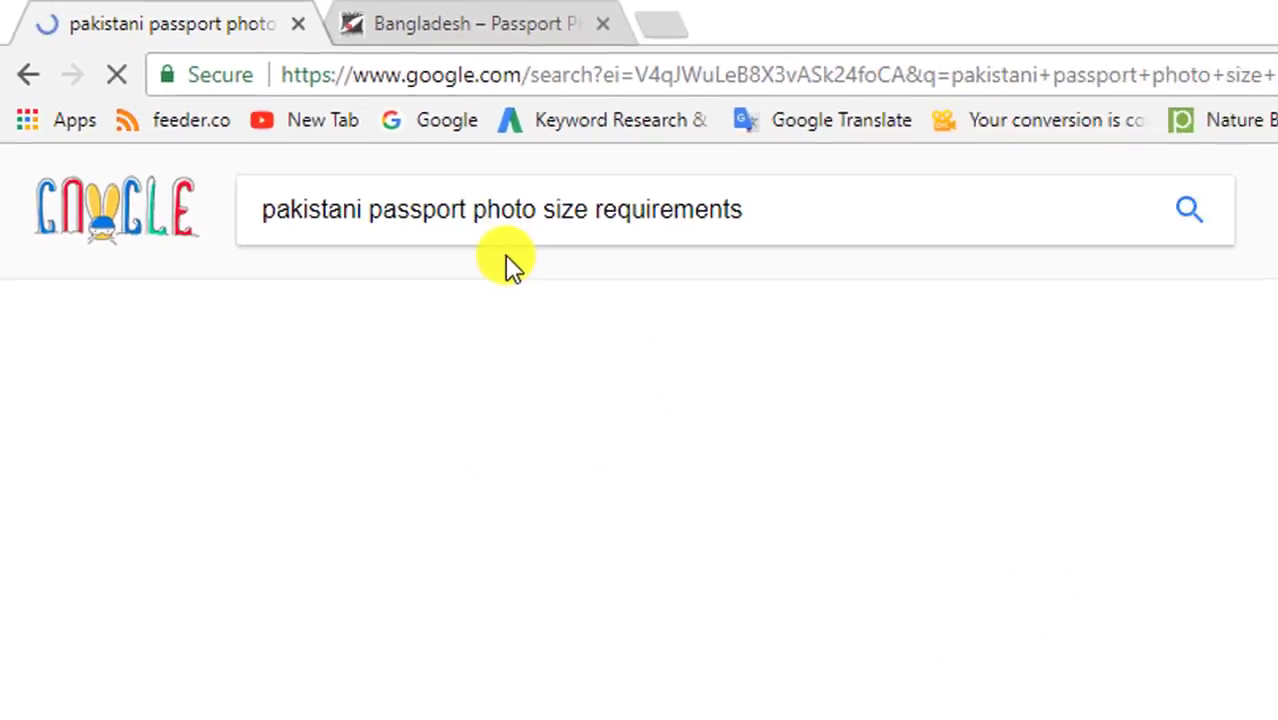
scroll(300, 290, "down", 5)
Open the MyPassportPhotos Pakistani article and read its 45mm x 35mm Photo Specs
left_click(220, 408, "ctrl")
scroll(220, 408, "up", 5)
left_click(243, 374, "ctrl")
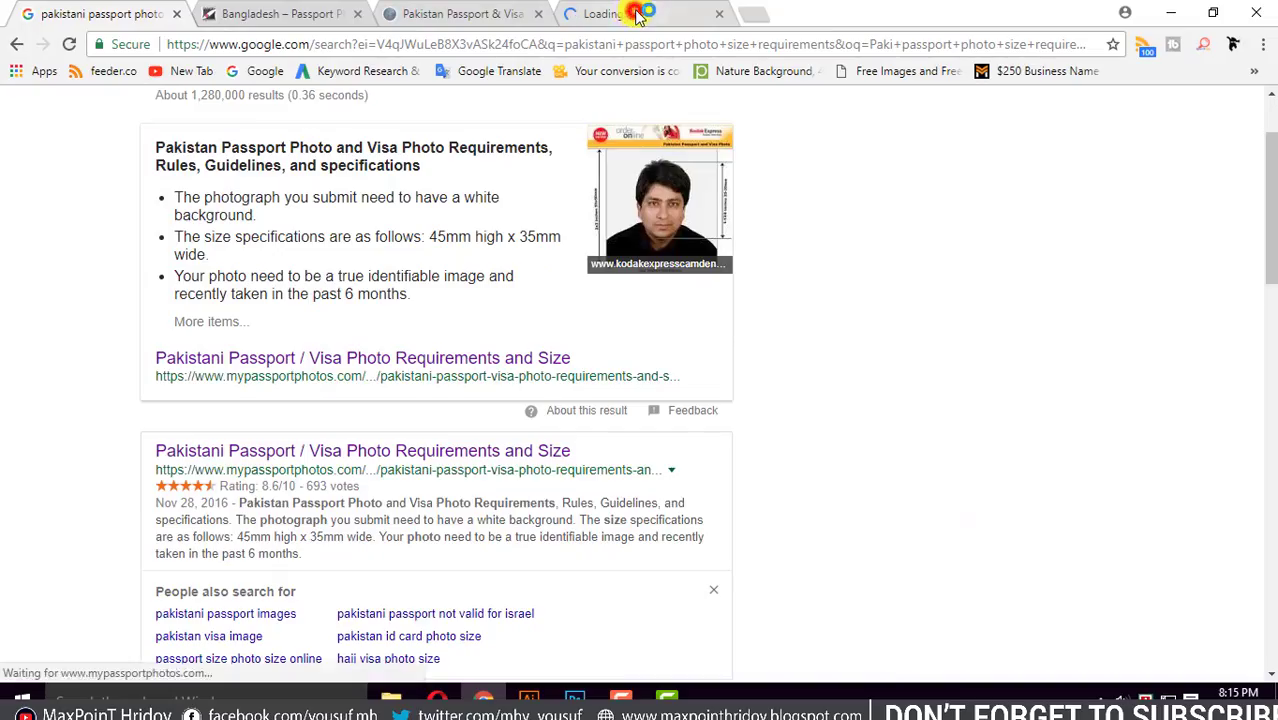
left_click(645, 14)
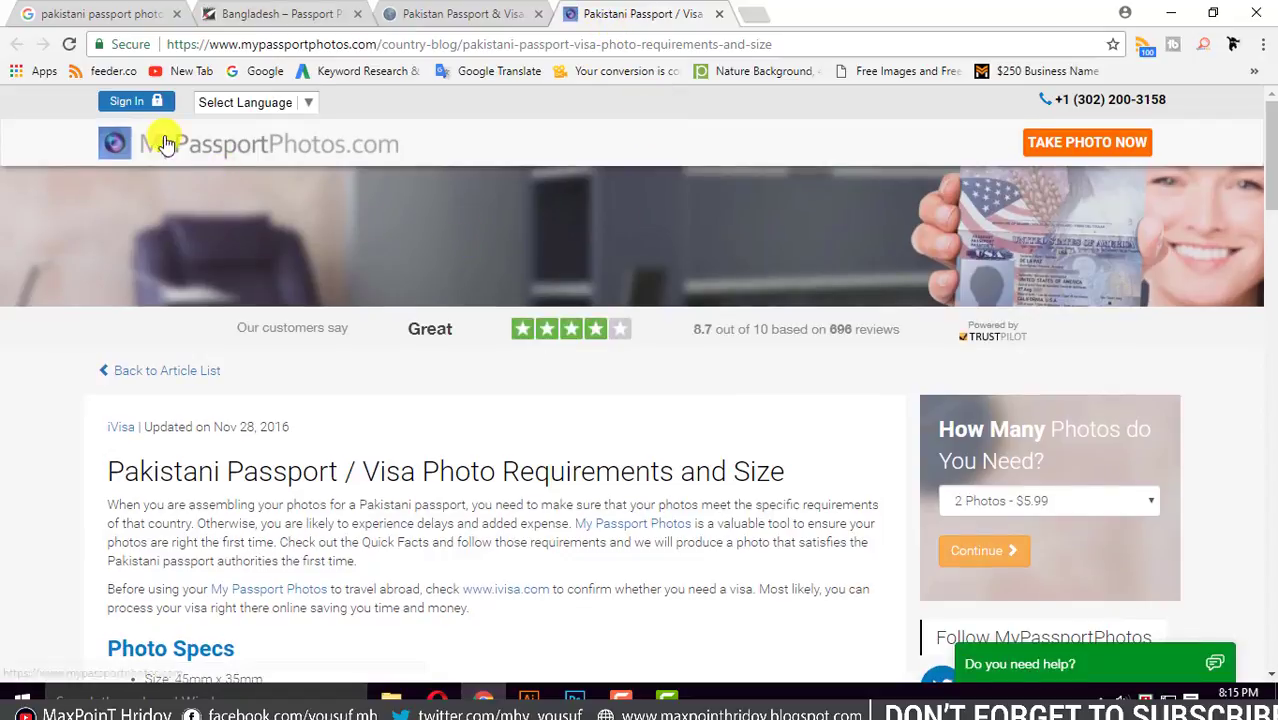
left_click_drag(52, 128, 446, 152)
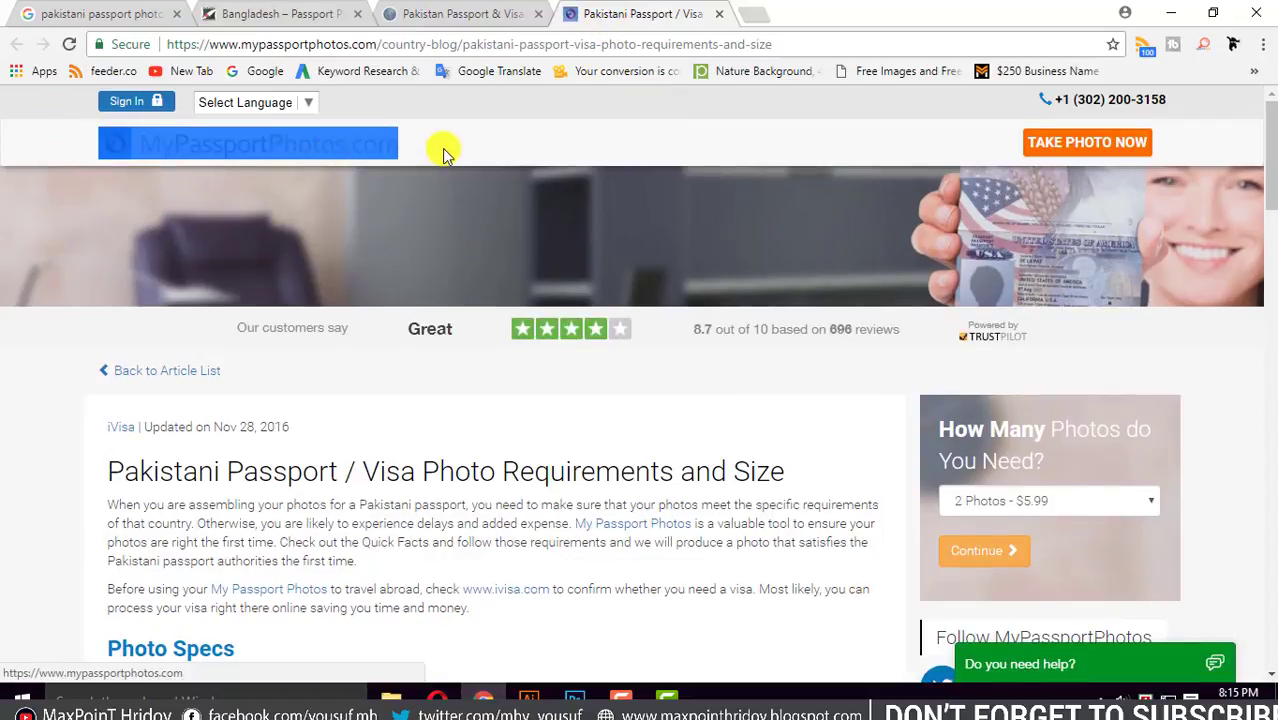
left_click(57, 410)
scroll(160, 520, "down", 5)
scroll(157, 485, "down", 7)
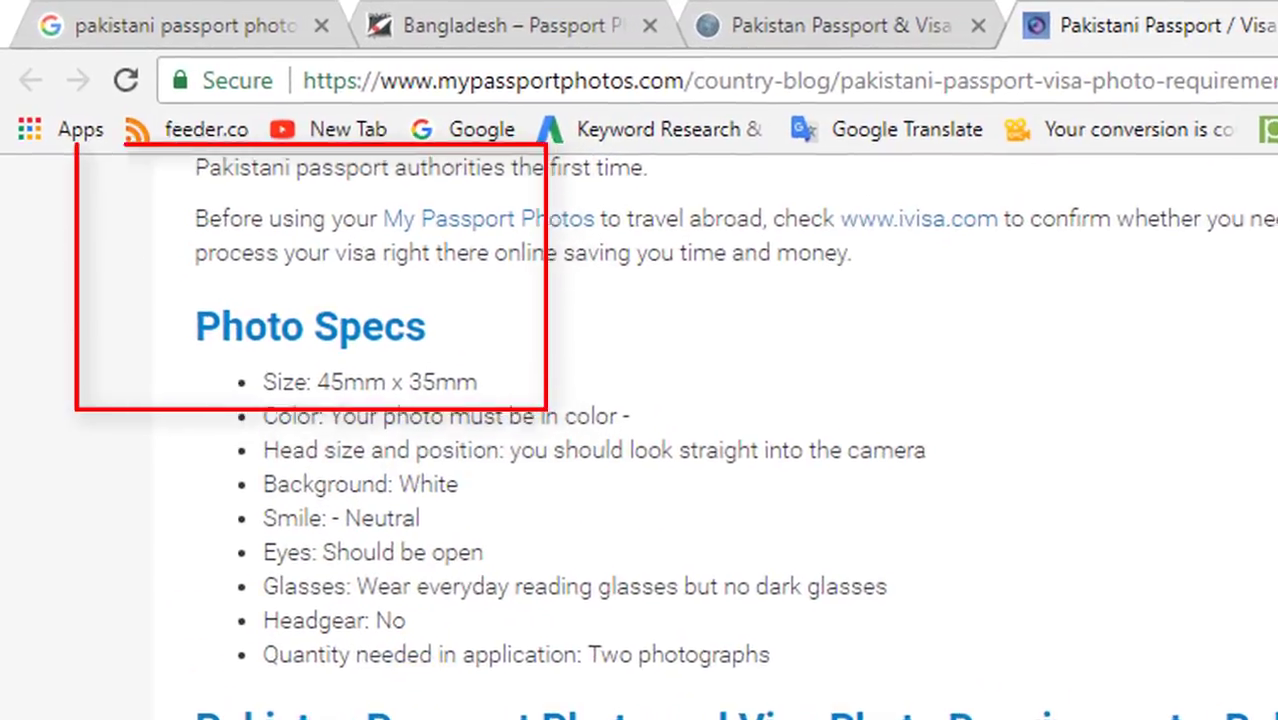
left_click_drag(141, 205, 390, 351)
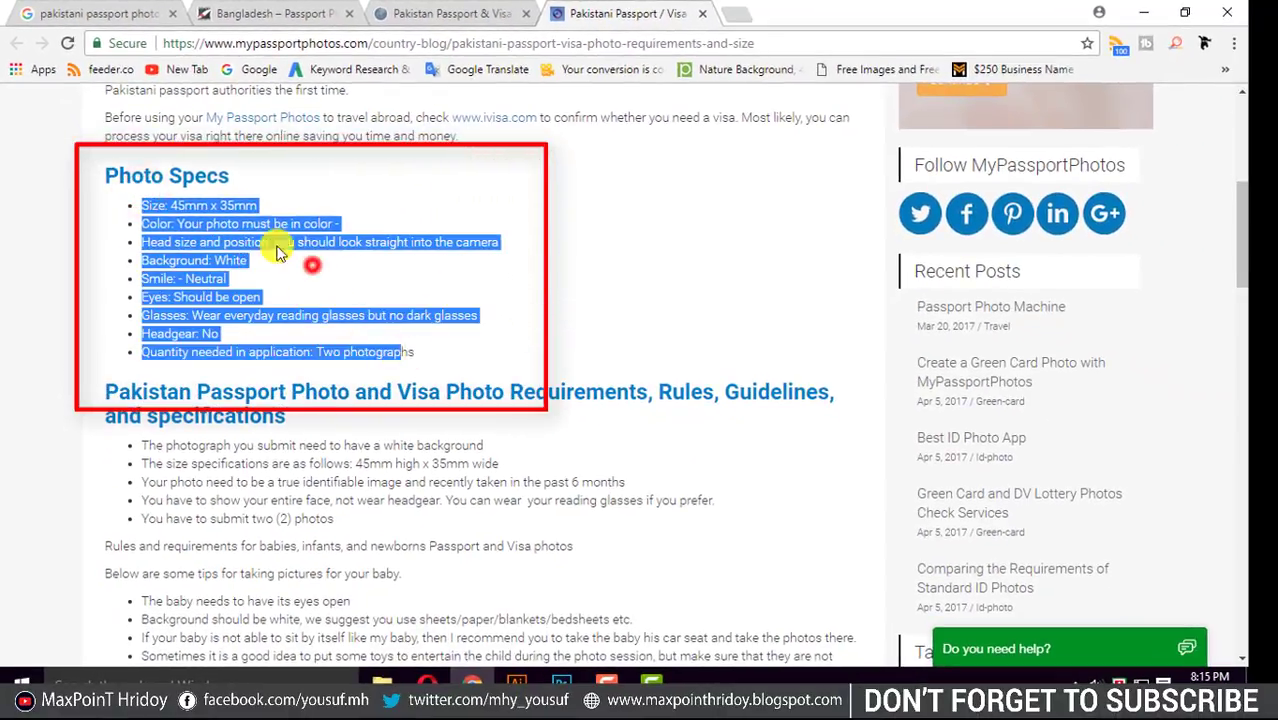
left_click_drag(150, 205, 258, 206)
Review the article's country tag list, then return to the Bangladesh 40 x 50 mm requirements page
scroll(277, 289, "down", 5)
scroll(290, 305, "down", 5)
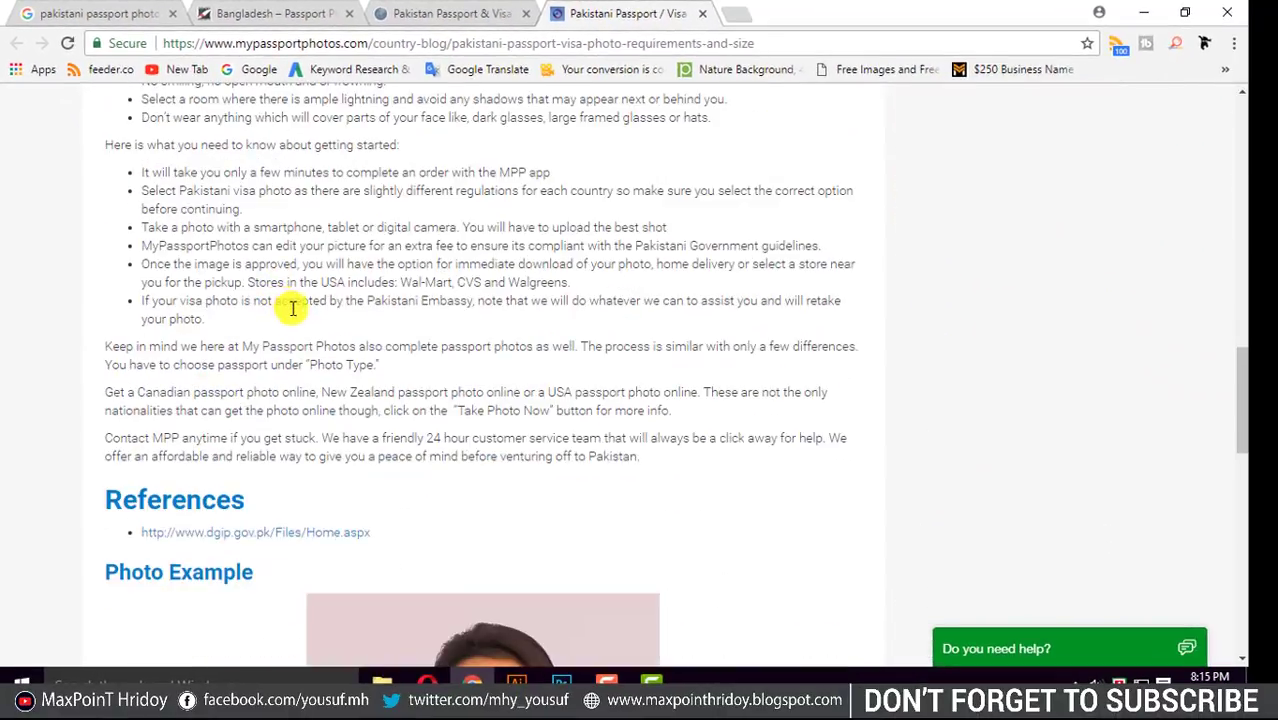
scroll(292, 308, "down", 5)
scroll(294, 297, "down", 5)
scroll(294, 297, "down", 2)
mouse_move(23, 296)
left_mouse_down()
mouse_move(382, 427)
mouse_move(864, 522)
mouse_move(1218, 568)
left_mouse_up()
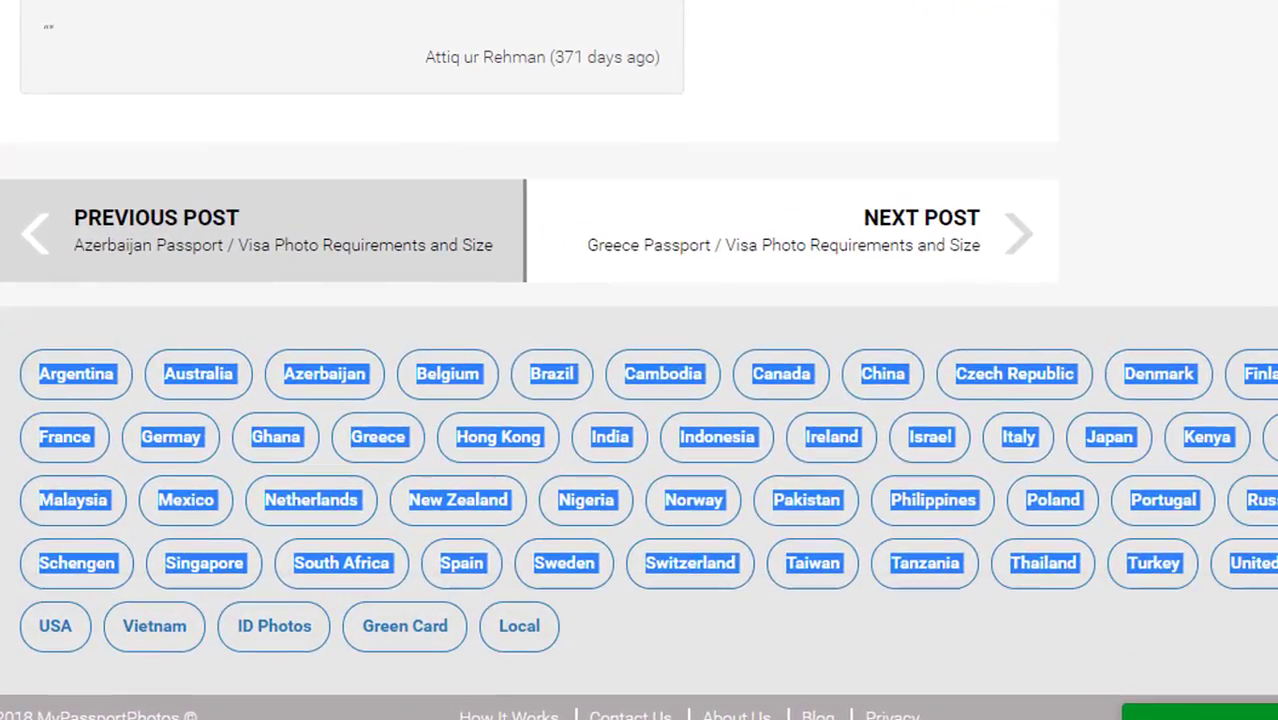
left_click(137, 405)
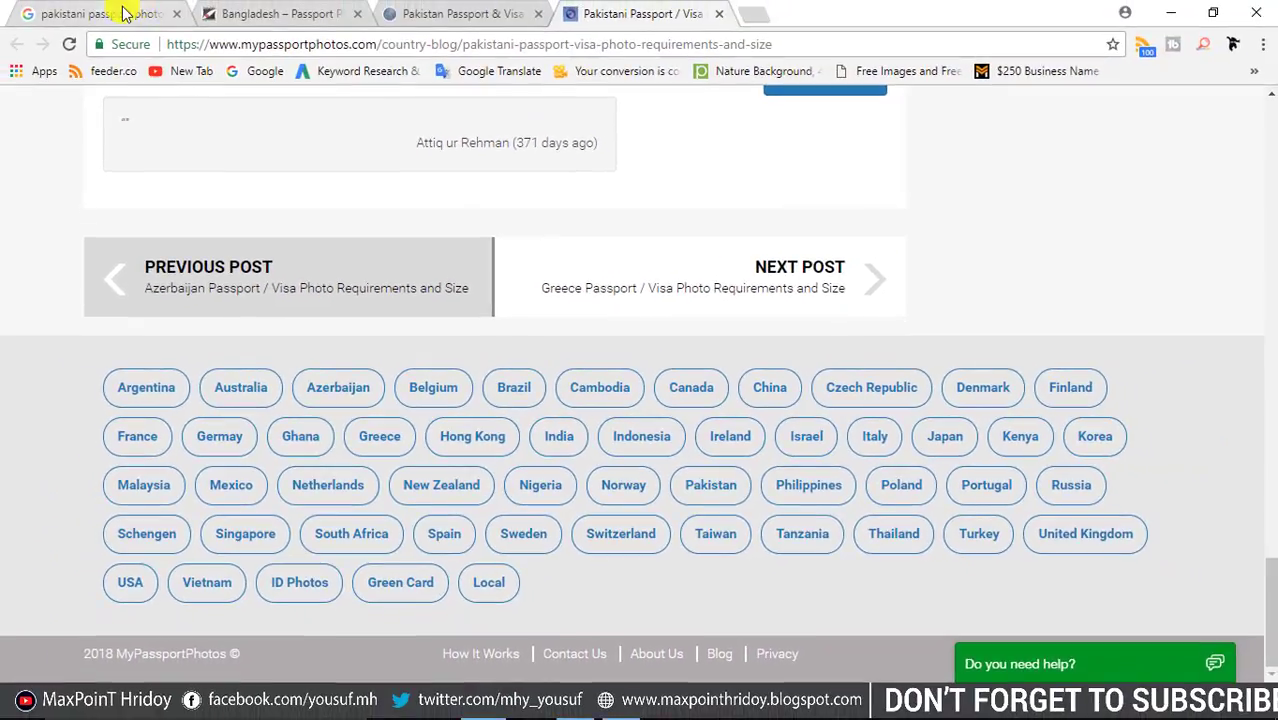
left_click(252, 13)
left_click_drag(68, 265, 297, 312)
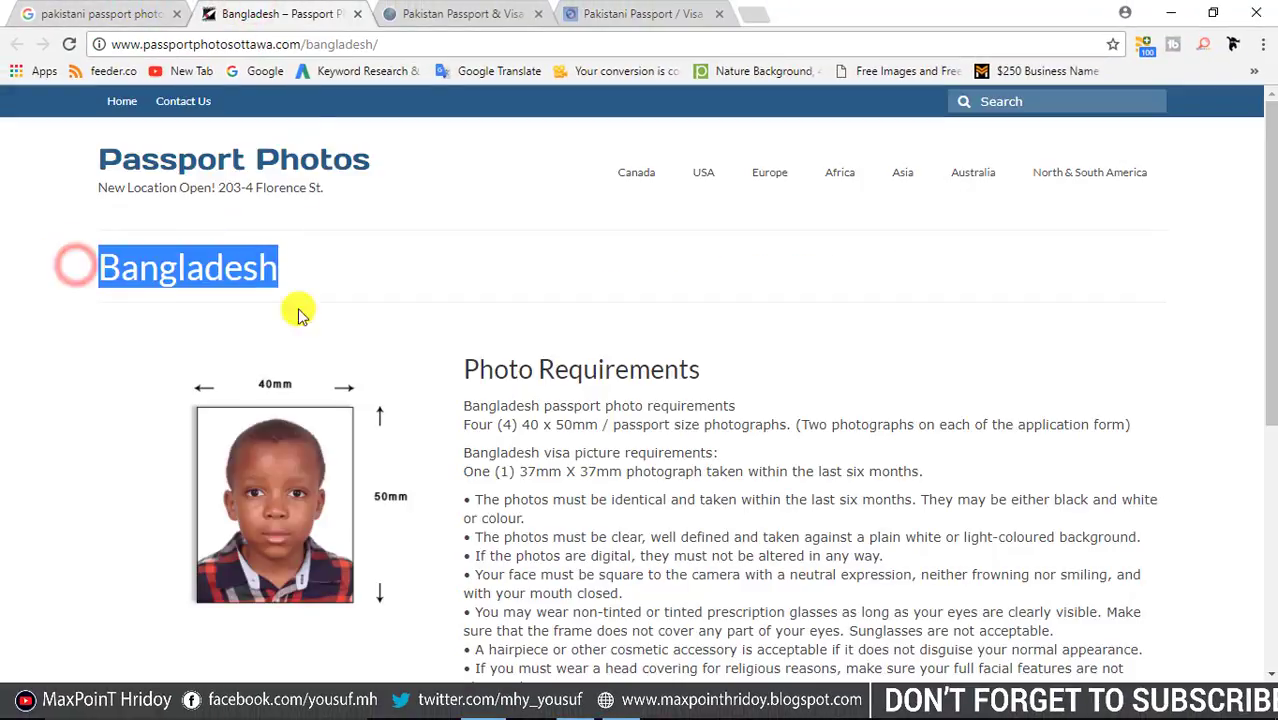
left_click_drag(248, 368, 405, 467)
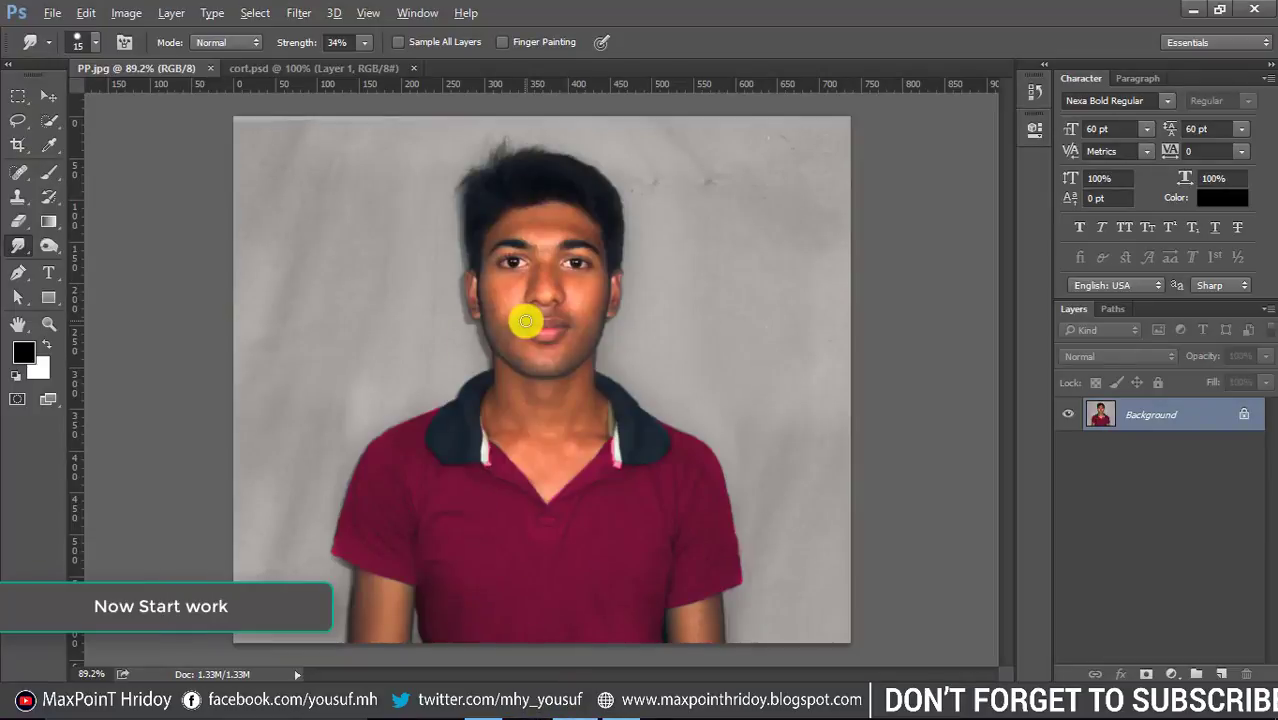
Paint a Quick Selection over the man's head and body, extending it around the ear
left_click(45, 135)
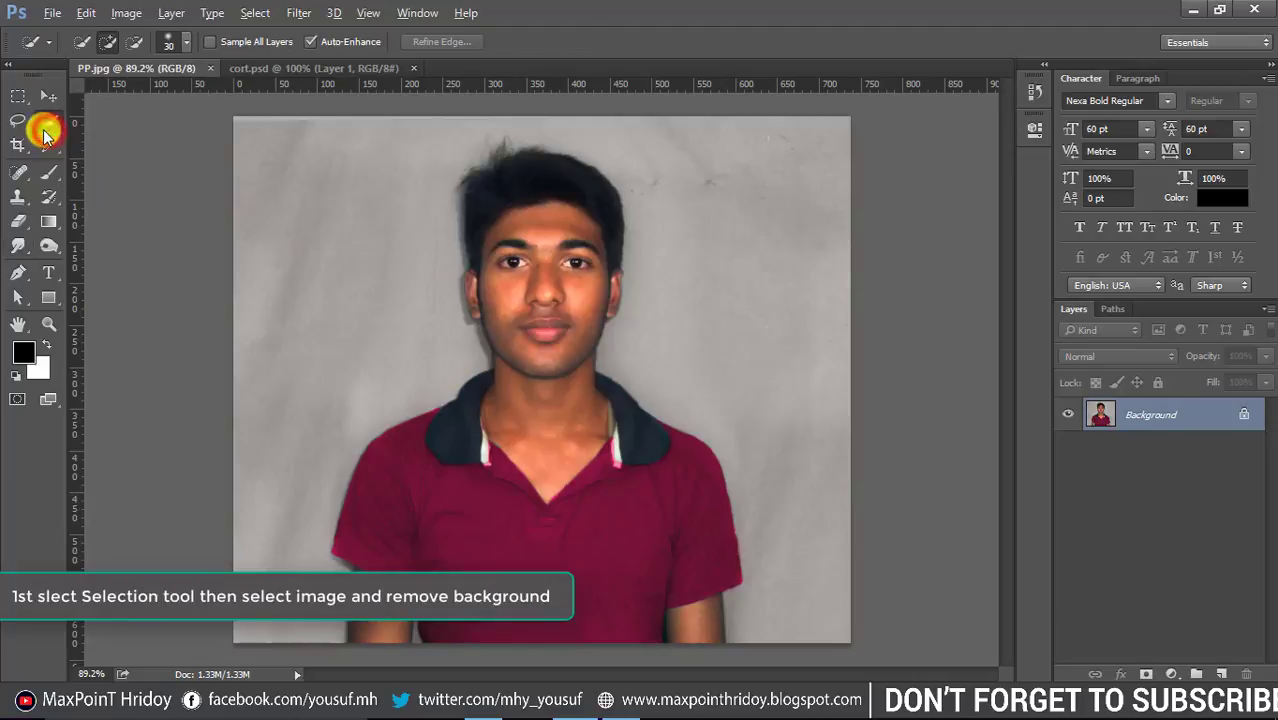
mouse_move(509, 211)
left_mouse_down()
mouse_move(537, 277)
mouse_move(516, 503)
mouse_move(400, 508)
mouse_move(673, 514)
left_mouse_up()
scroll(568, 439, "up", 3)
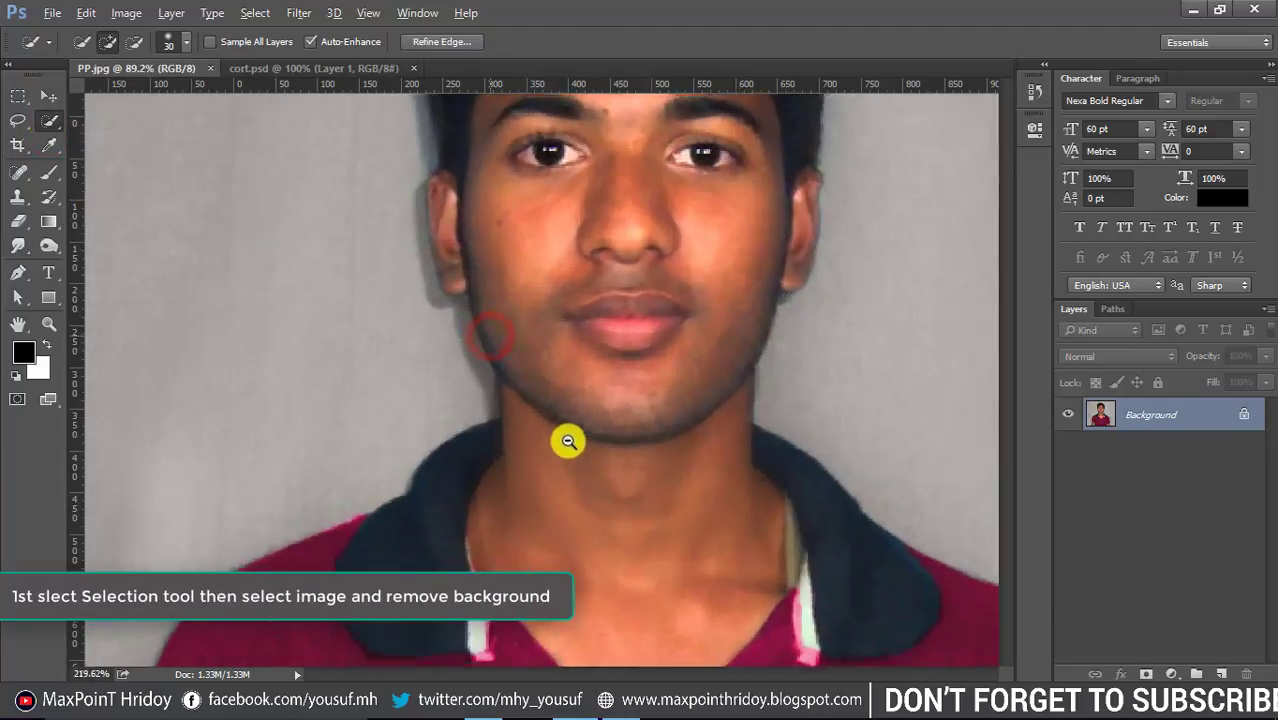
scroll(513, 240, "up", 2)
scroll(468, 359, "up", 1)
left_click_drag(468, 359, 450, 288)
Lasso-trim excess background off the jaw and add the jaw-neck corner back into the selection
scroll(452, 289, "up", 1)
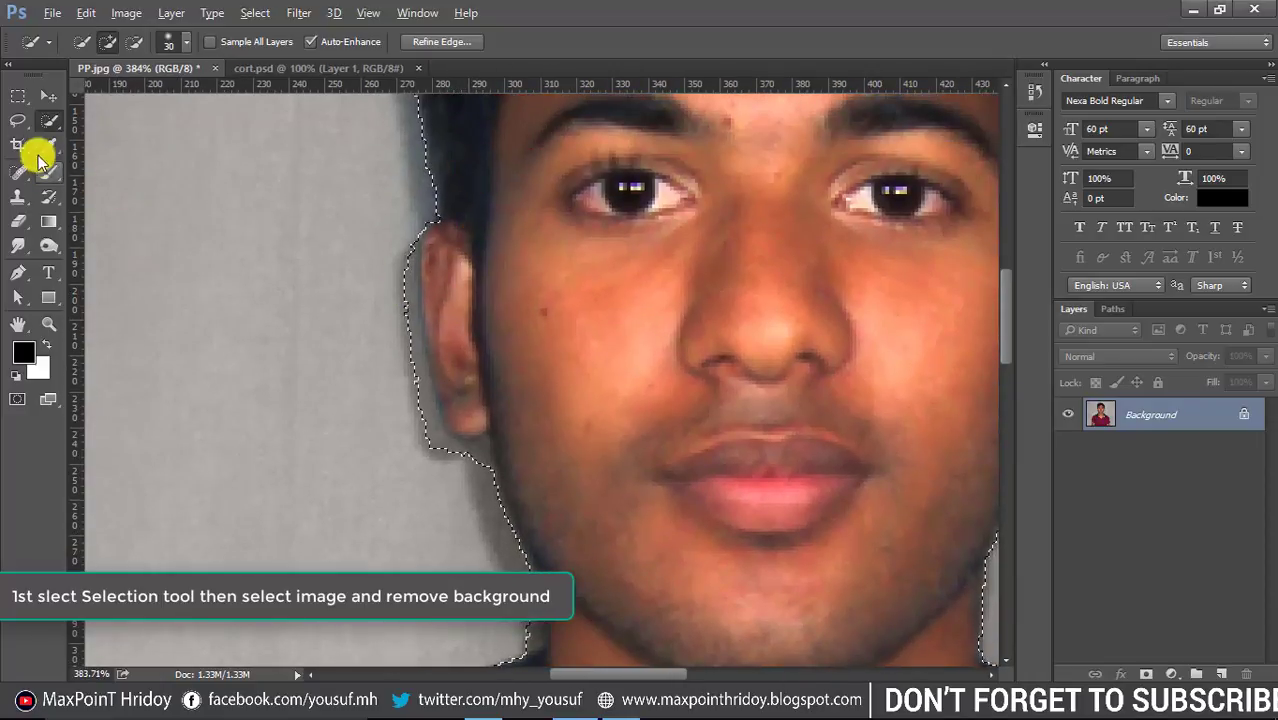
left_click(16, 119)
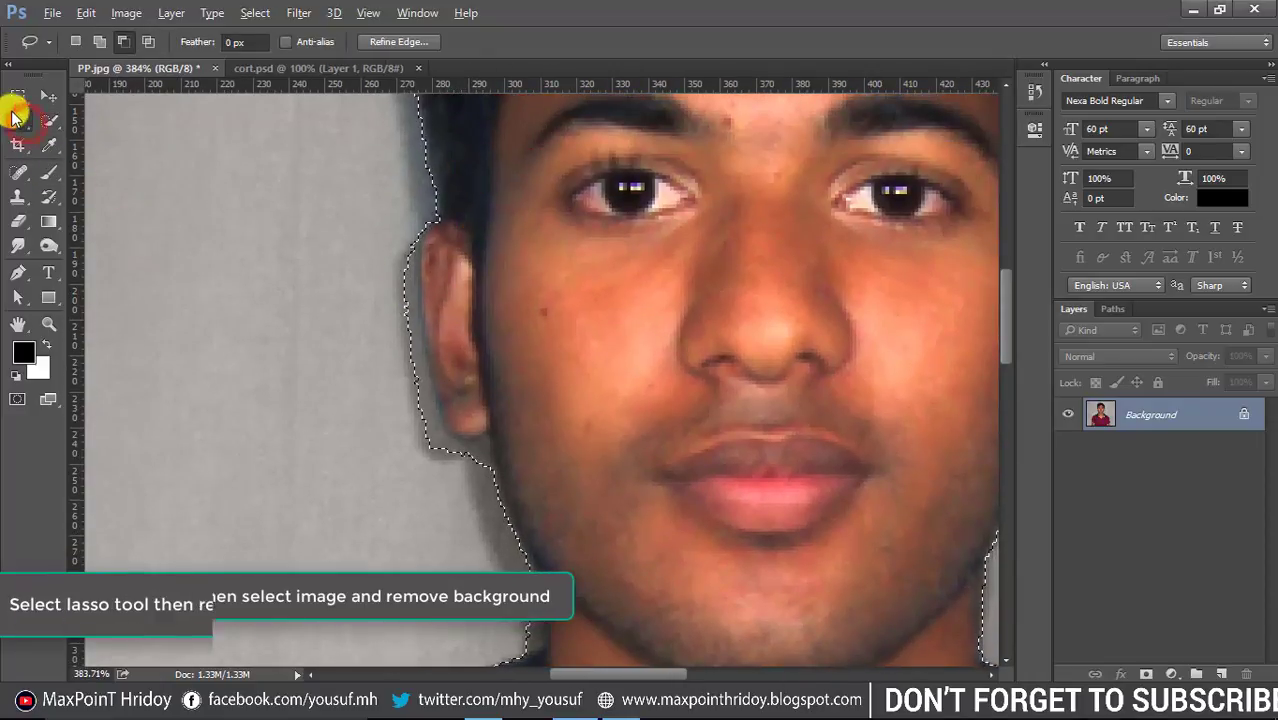
left_click(123, 43)
scroll(440, 225, "up", 1)
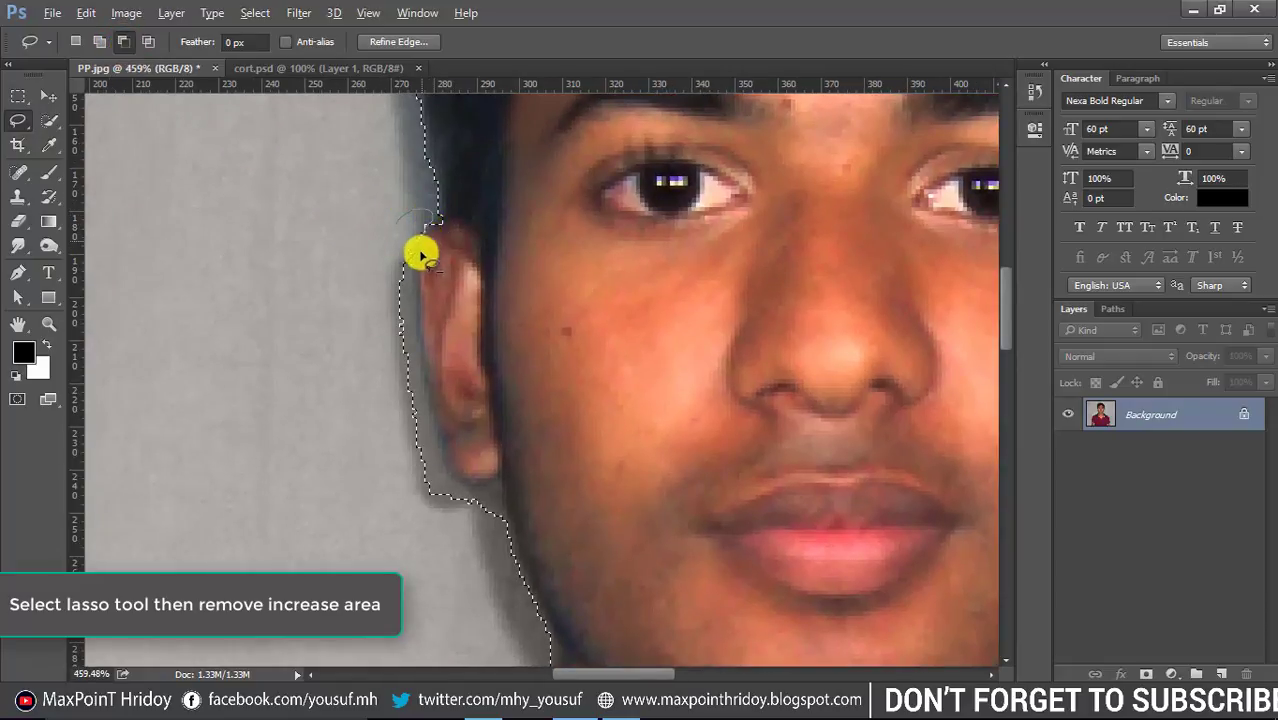
scroll(405, 300, "down", 1)
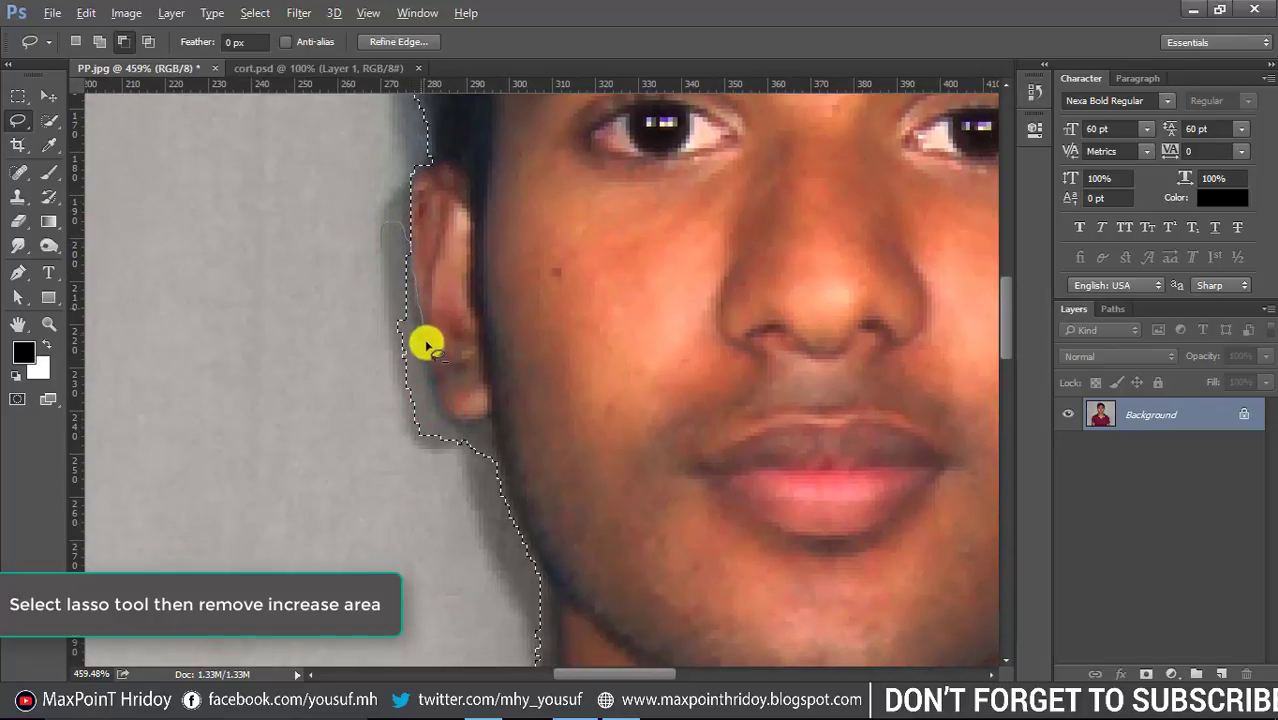
left_click_drag(322, 290, 330, 300)
scroll(448, 391, "down", 2)
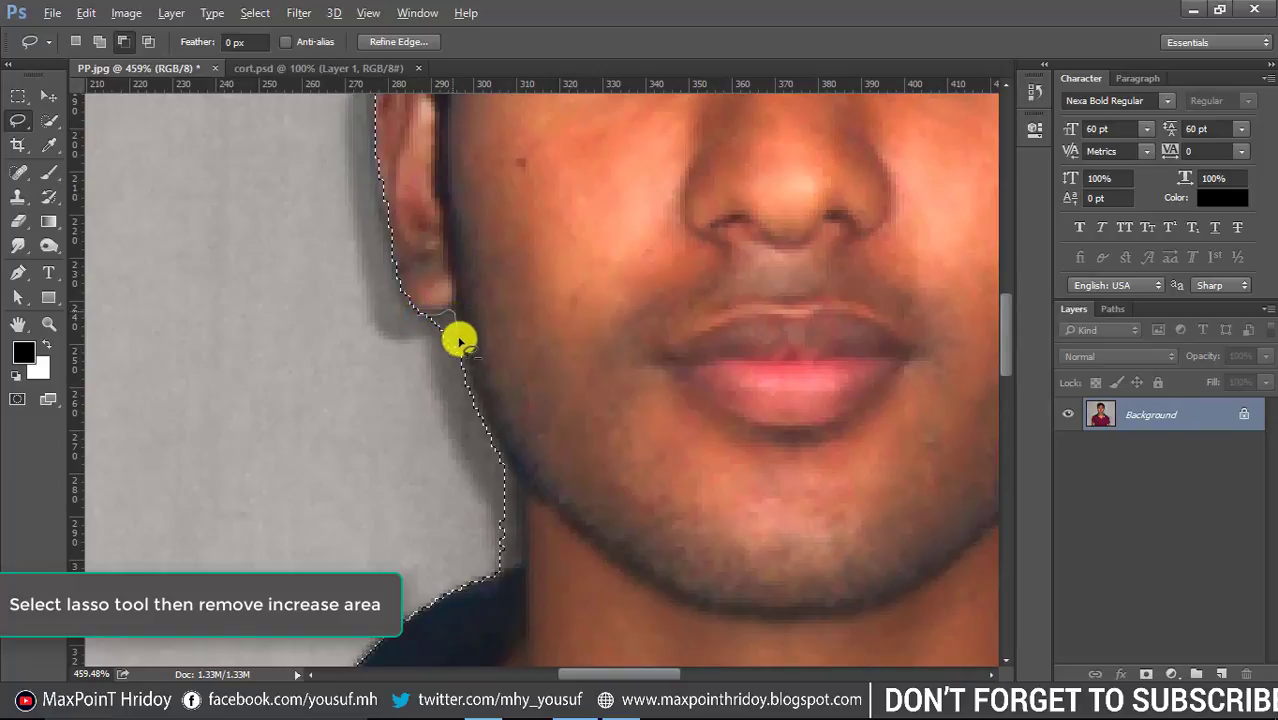
left_click_drag(448, 505, 450, 510)
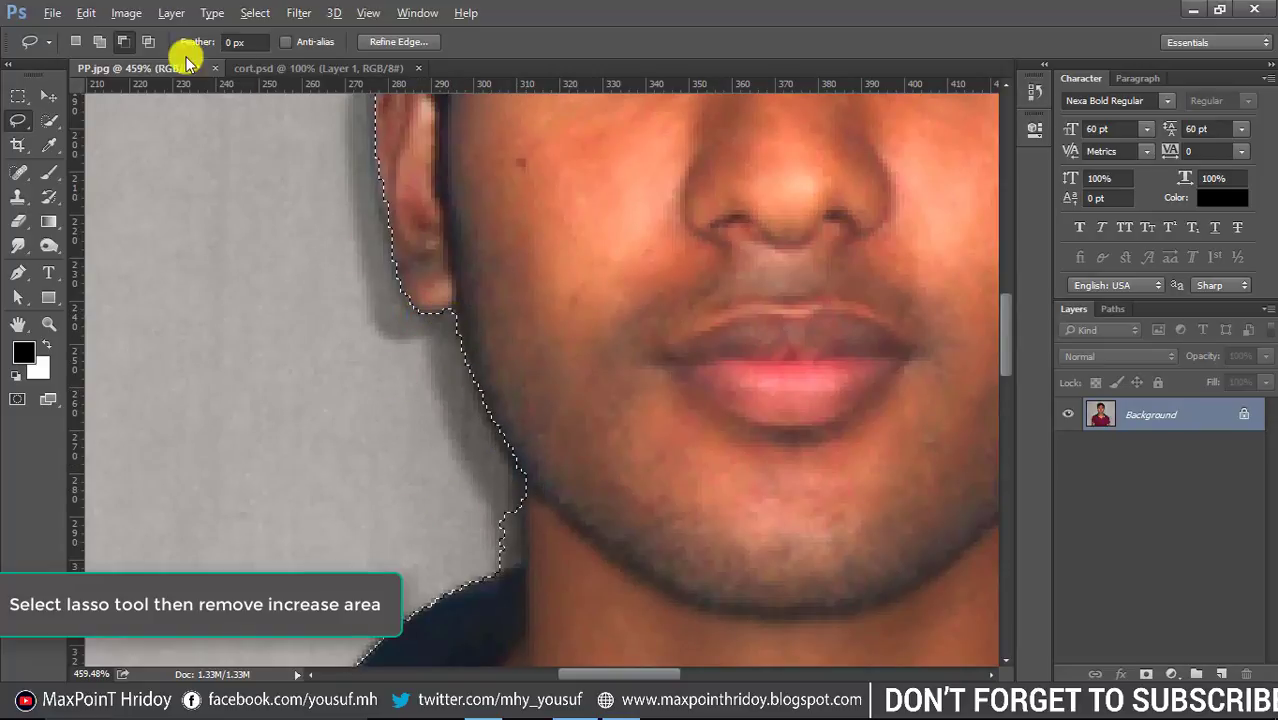
scroll(436, 348, "down", 2)
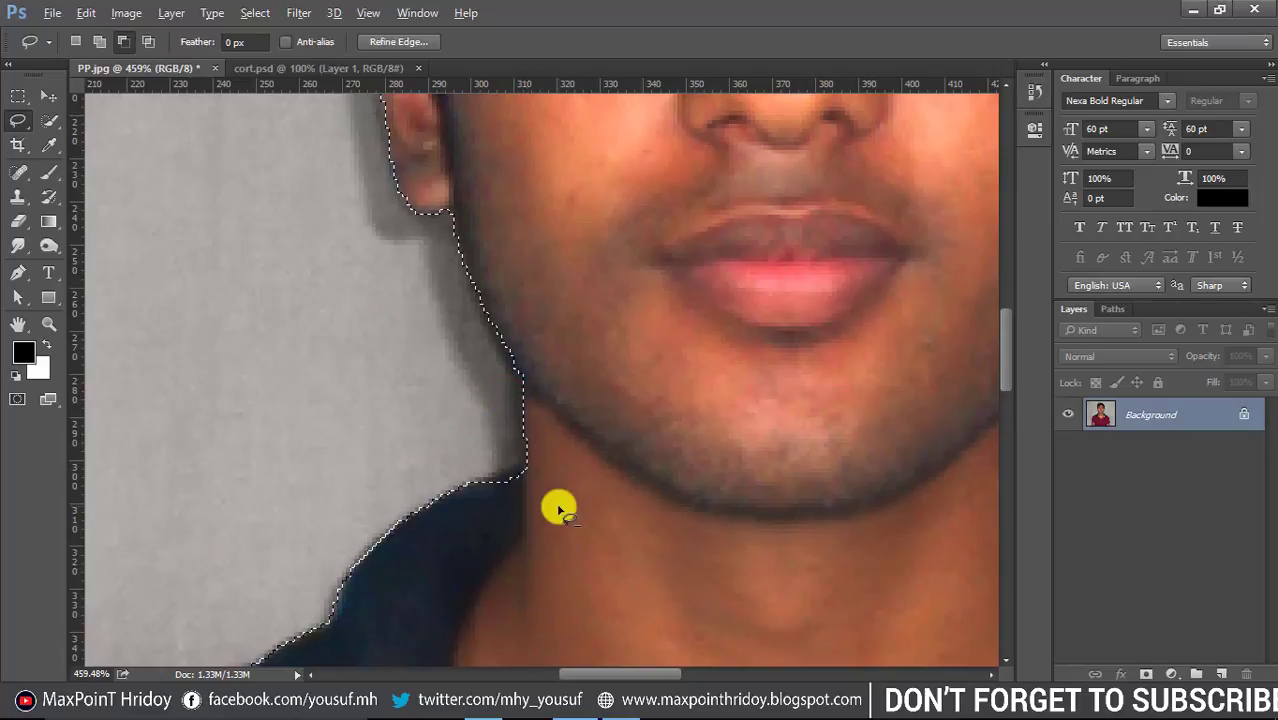
key("shift")
left_click_drag(511, 508, 474, 487)
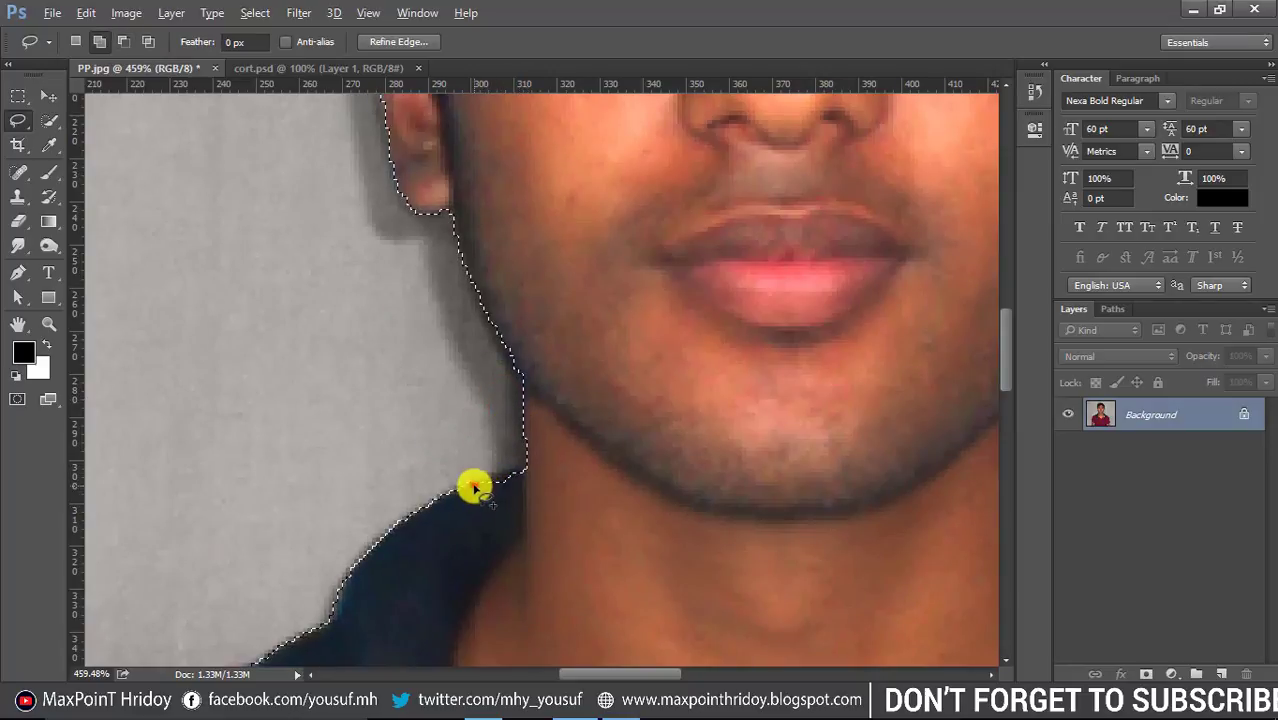
Refine the selection edge around the ear, from its top down to the earlobe
left_click_drag(668, 391, 502, 379)
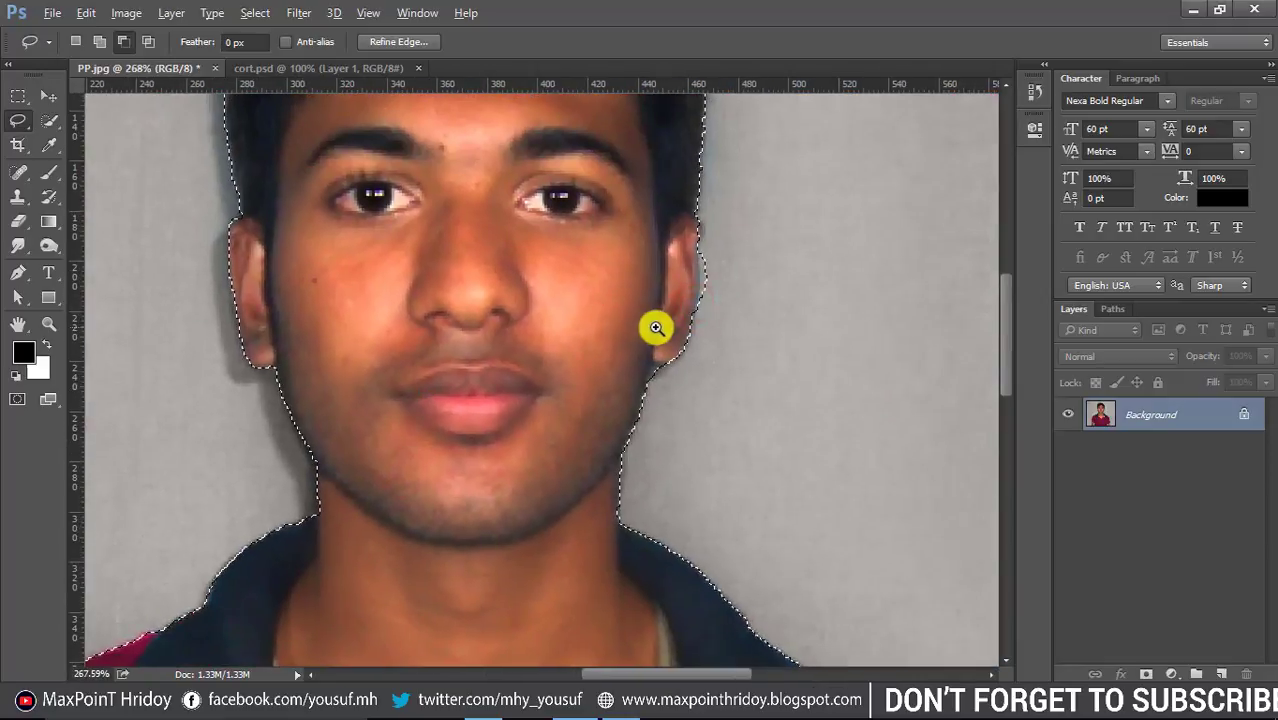
mouse_move(653, 325)
left_mouse_down()
mouse_move(726, 380)
mouse_move(696, 334)
left_mouse_up()
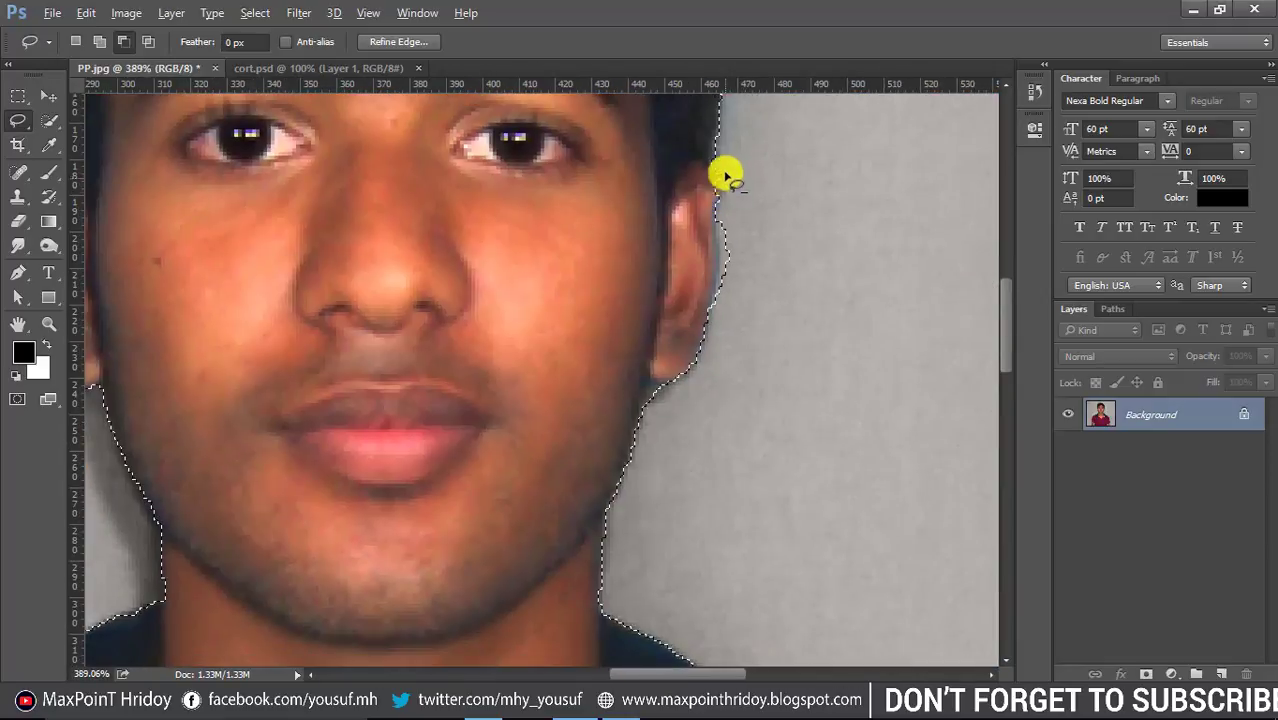
left_click_drag(719, 183, 714, 170)
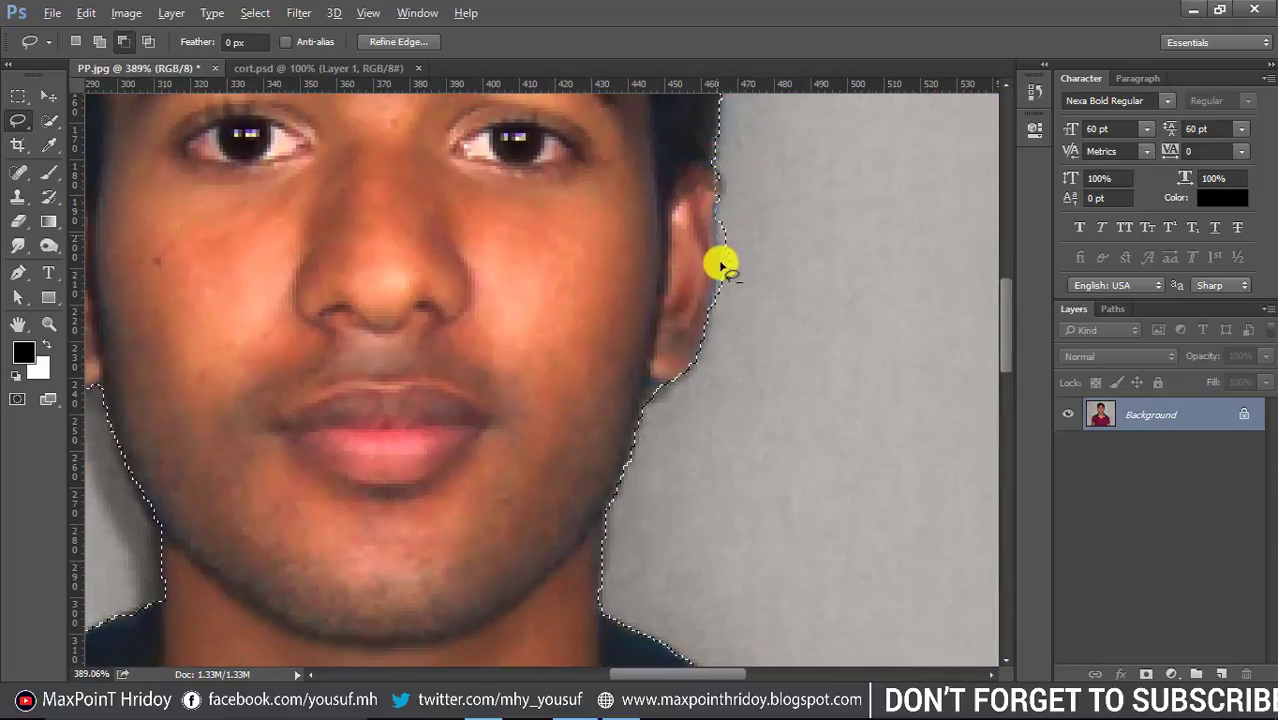
left_click_drag(720, 218, 722, 216)
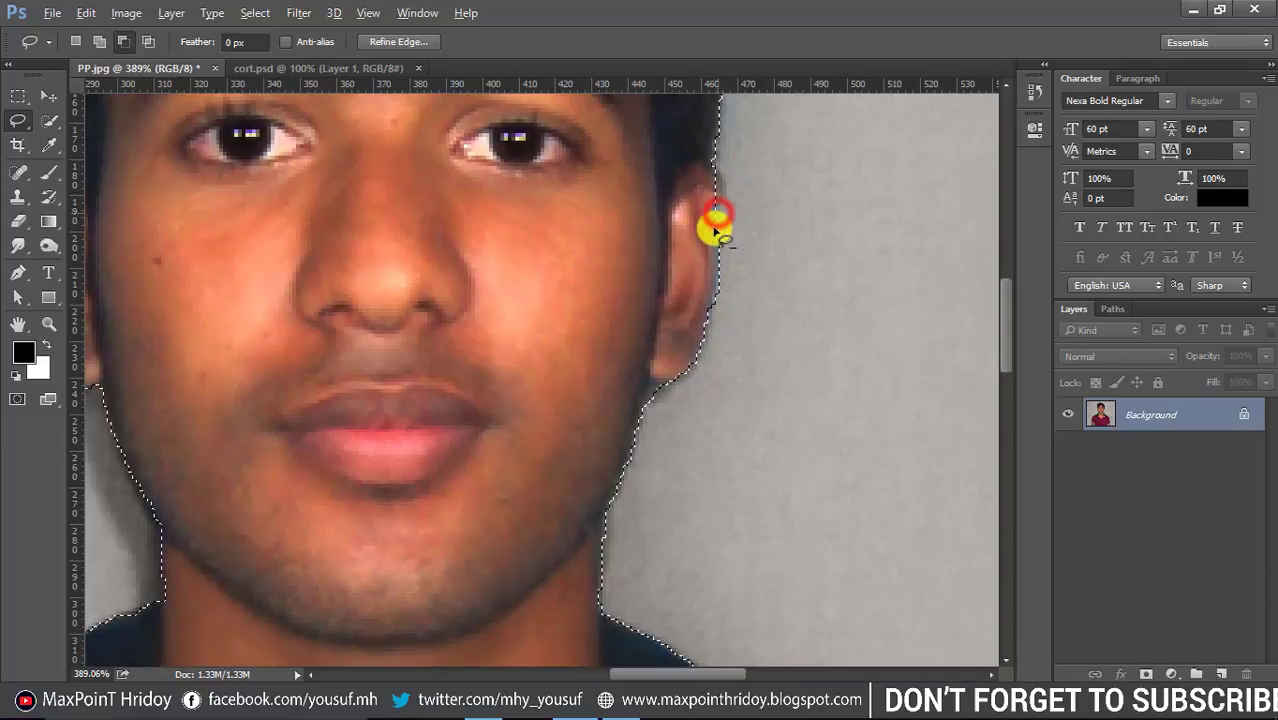
mouse_move(683, 376)
left_mouse_down()
mouse_move(691, 306)
mouse_move(674, 477)
left_mouse_up()
scroll(790, 371, "down", 2)
scroll(716, 402, "down", 2)
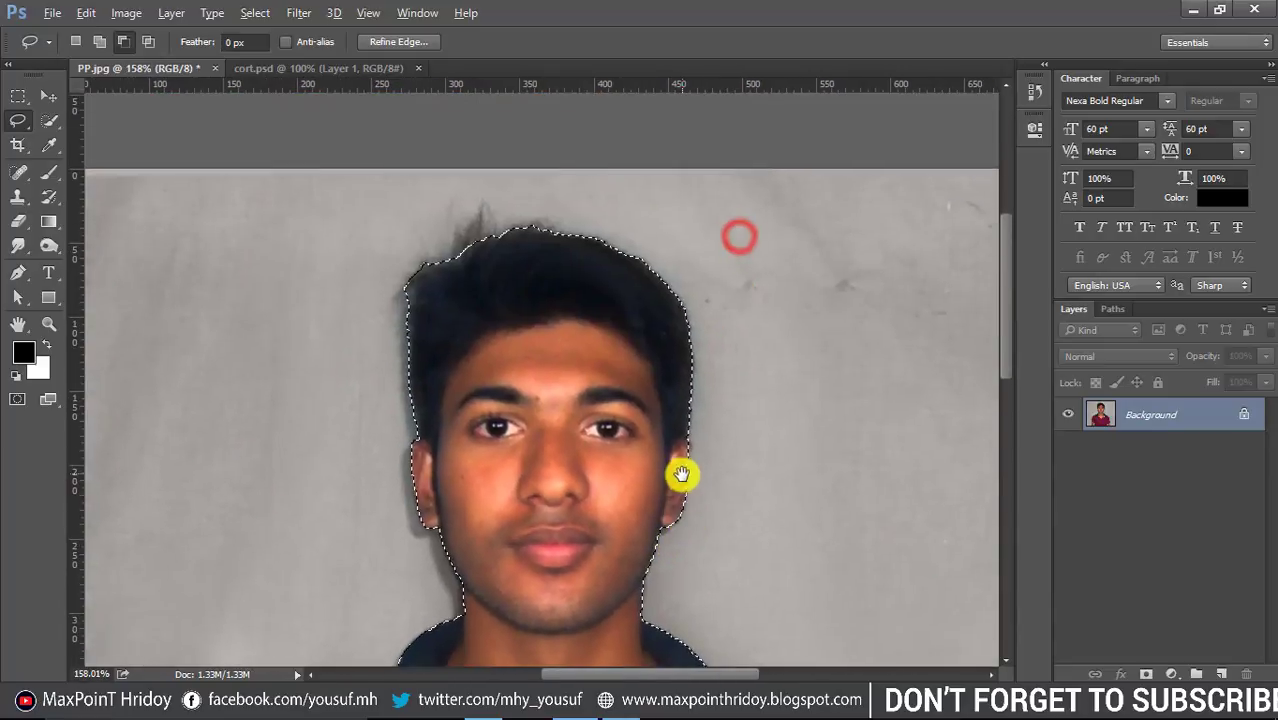
scroll(447, 228, "up", 3)
Adjust the selection along the top-left hair and add a layer mask hiding the grey background
left_click_drag(366, 269, 428, 266)
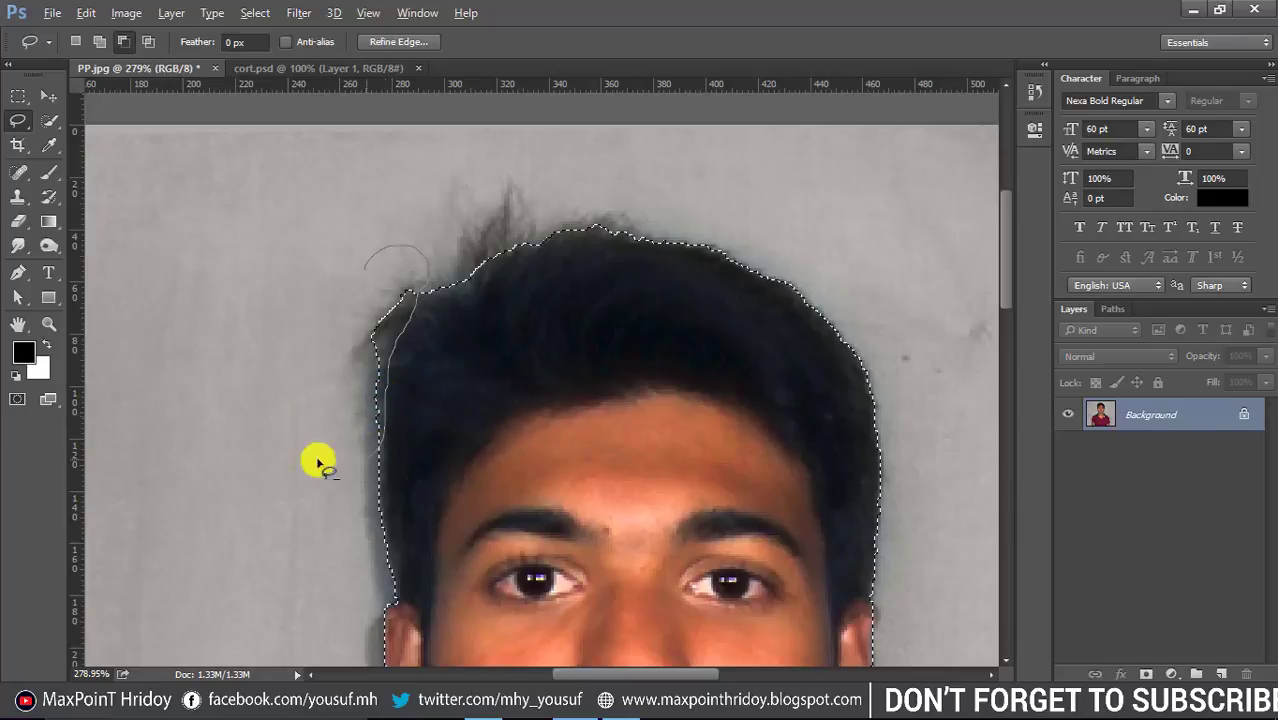
left_click_drag(318, 462, 350, 274)
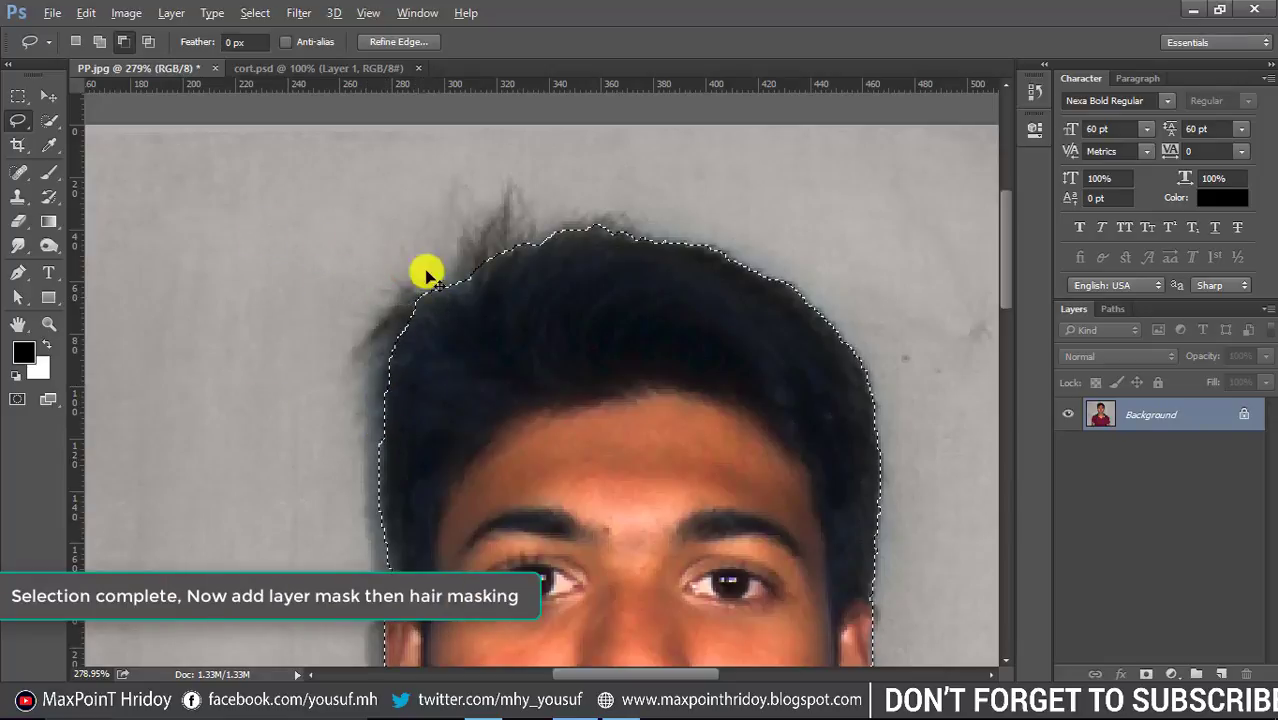
scroll(653, 351, "down", 2)
scroll(756, 533, "down", 2)
scroll(705, 559, "down", 2)
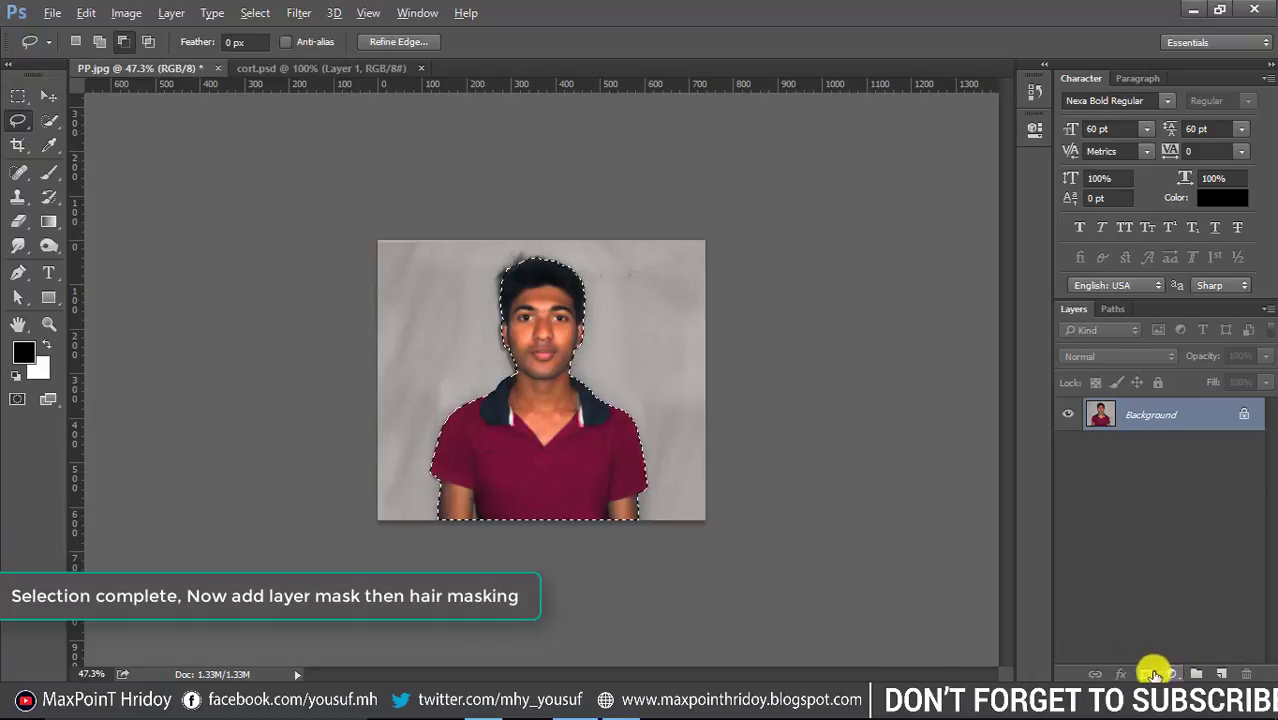
left_click(1146, 674)
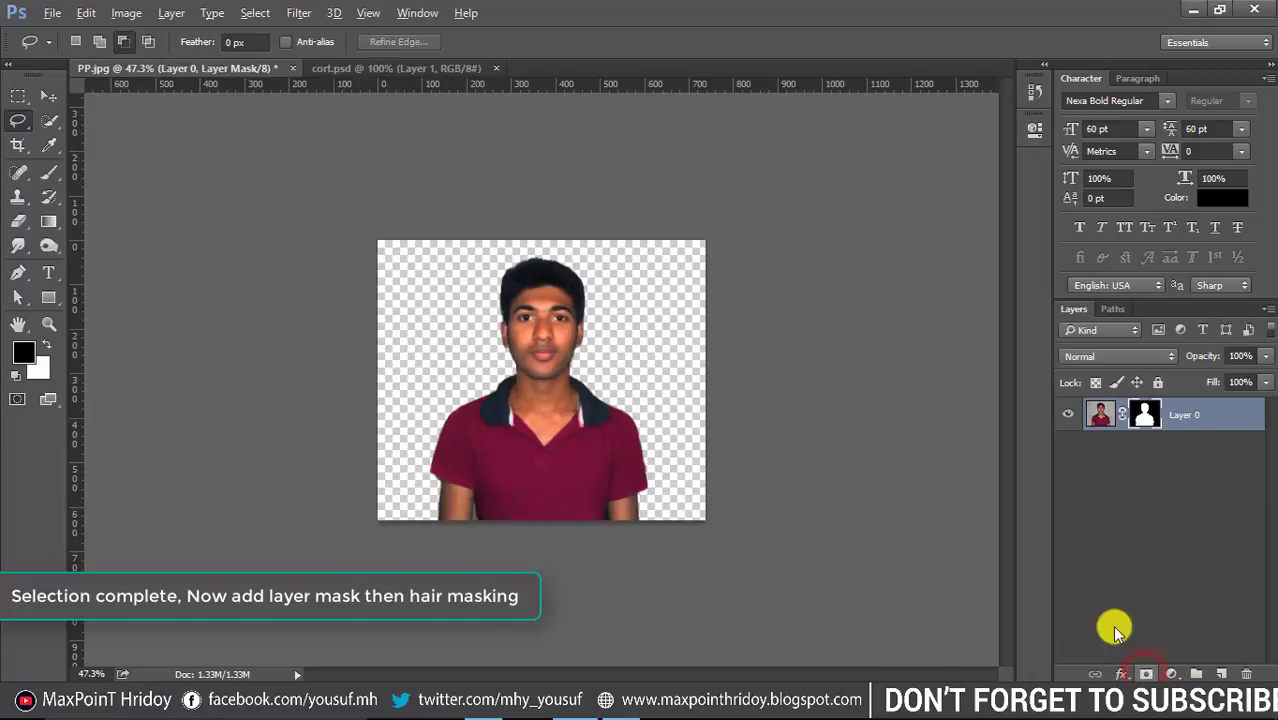
right_click(1141, 414)
Refine the hair edge of the mask with Smooth 1, Contrast 31% and Shift Edge -14%
left_click(1130, 555)
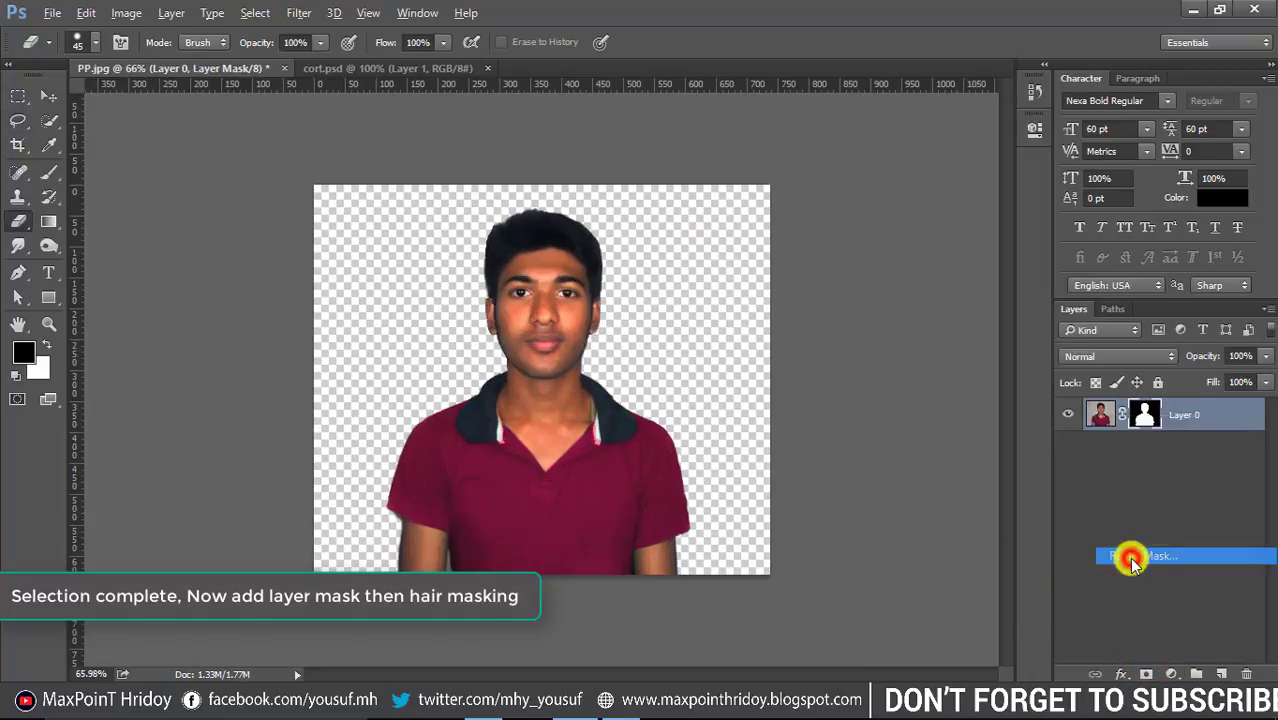
left_click_drag(537, 206, 848, 466)
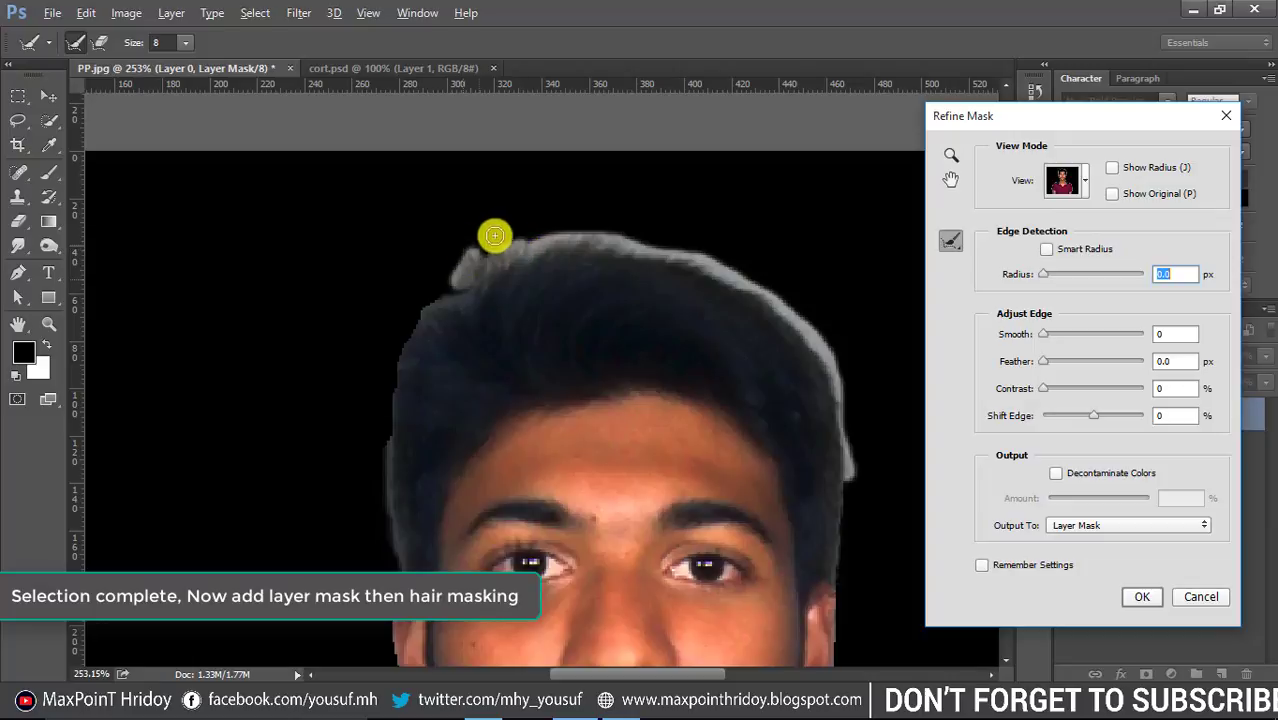
left_click_drag(494, 245, 420, 320)
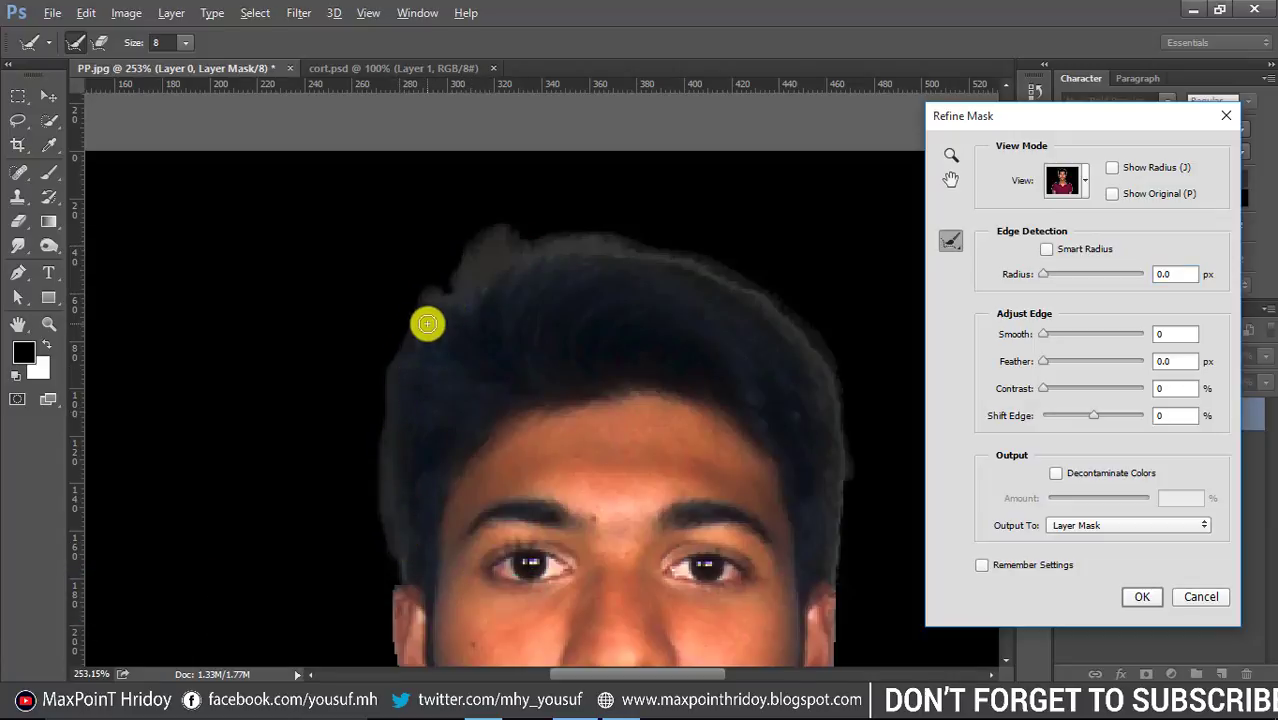
left_click_drag(428, 322, 466, 237)
mouse_move(446, 284)
left_mouse_down()
mouse_move(521, 256)
mouse_move(510, 246)
left_mouse_up()
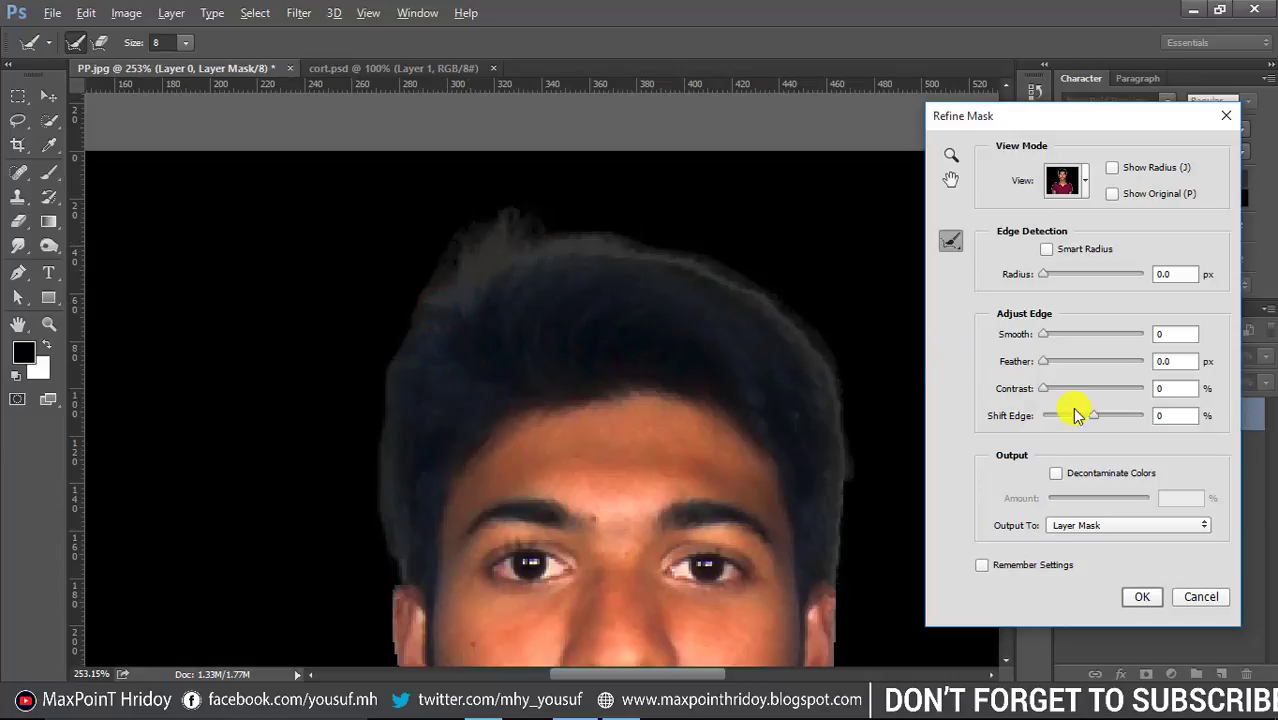
left_click_drag(1083, 420, 1068, 394)
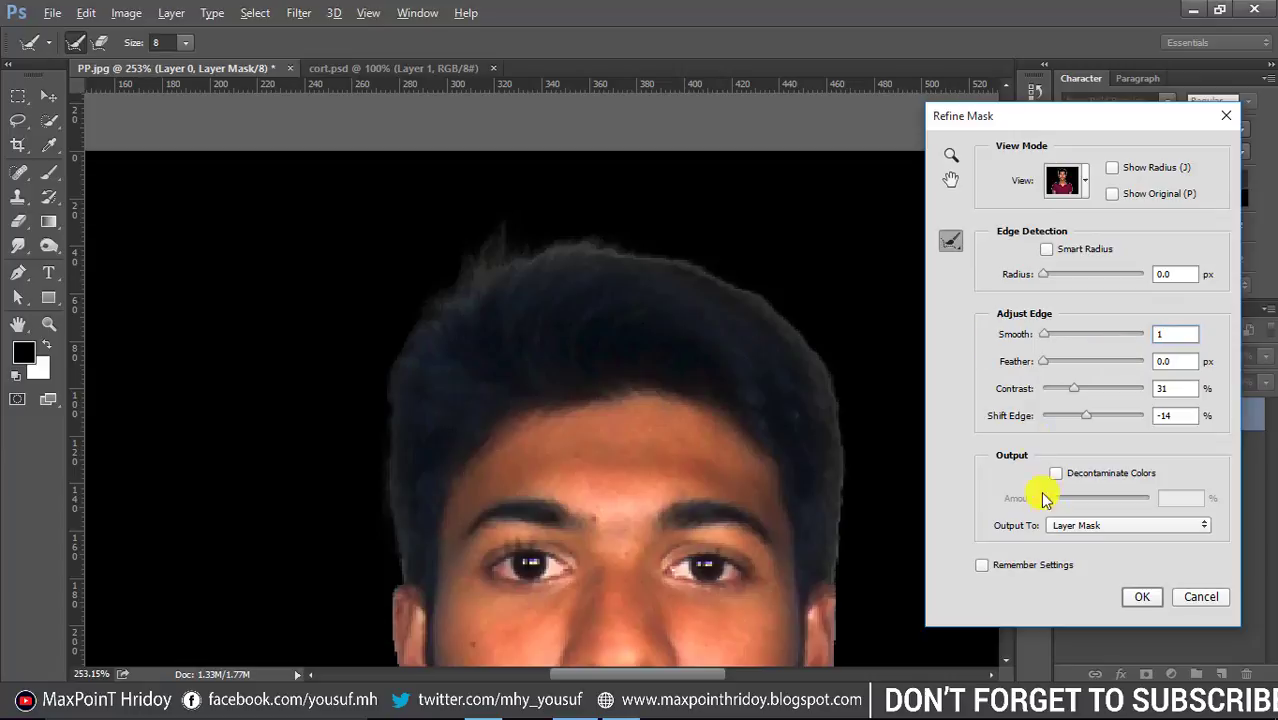
left_click(1138, 597)
mouse_move(752, 294)
left_mouse_down()
mouse_move(707, 342)
mouse_move(699, 408)
left_mouse_up()
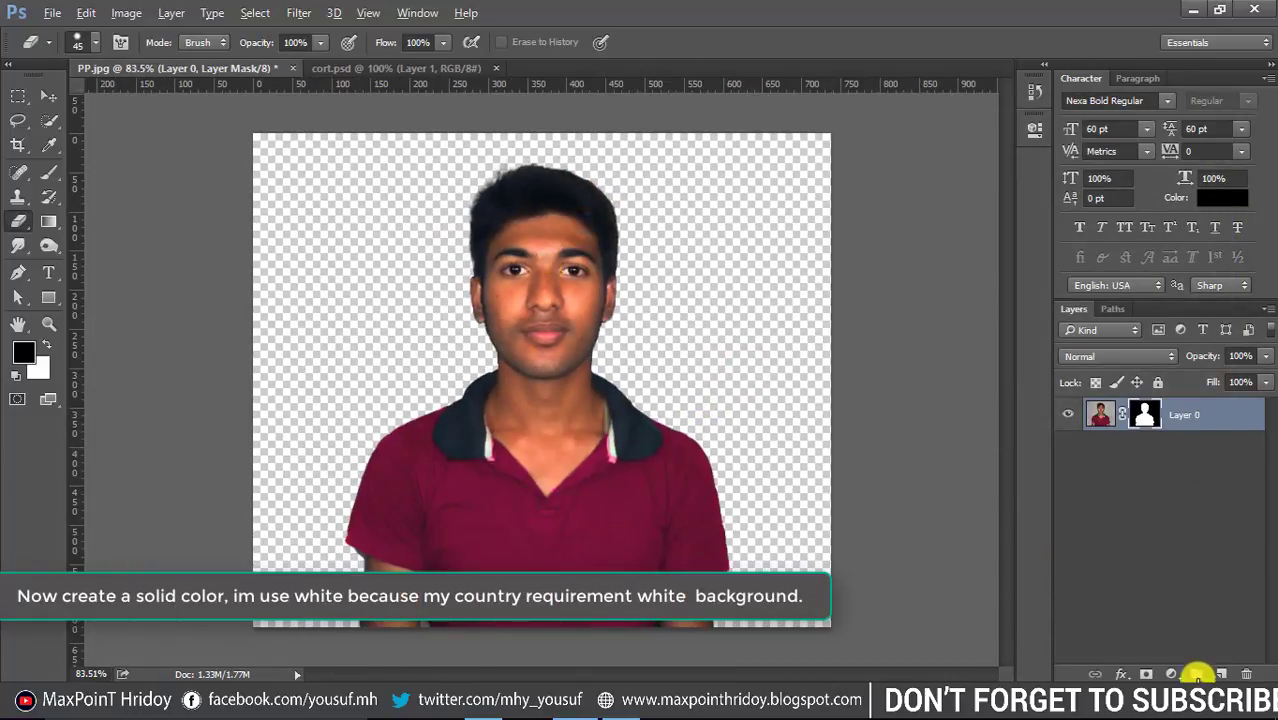
Add a #ffffff Solid Color fill layer and move it below Layer 0
left_click(1174, 677)
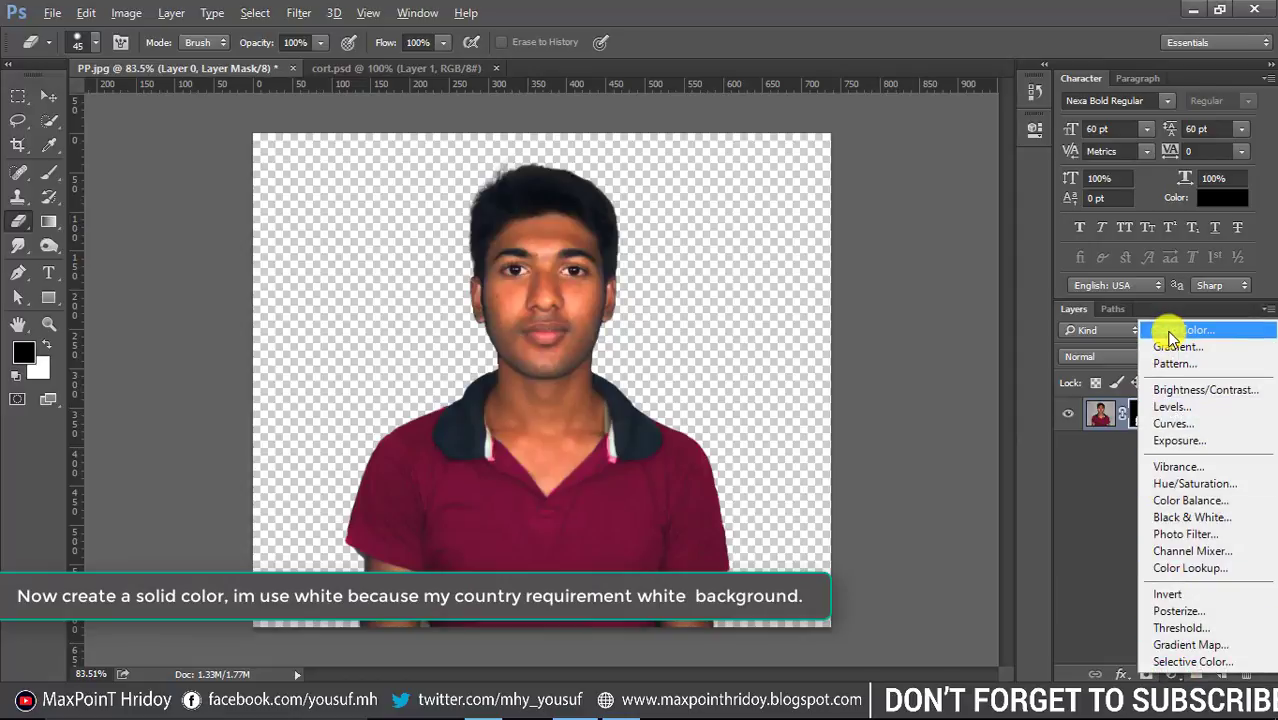
left_click(1180, 330)
left_click_drag(900, 230, 733, 160)
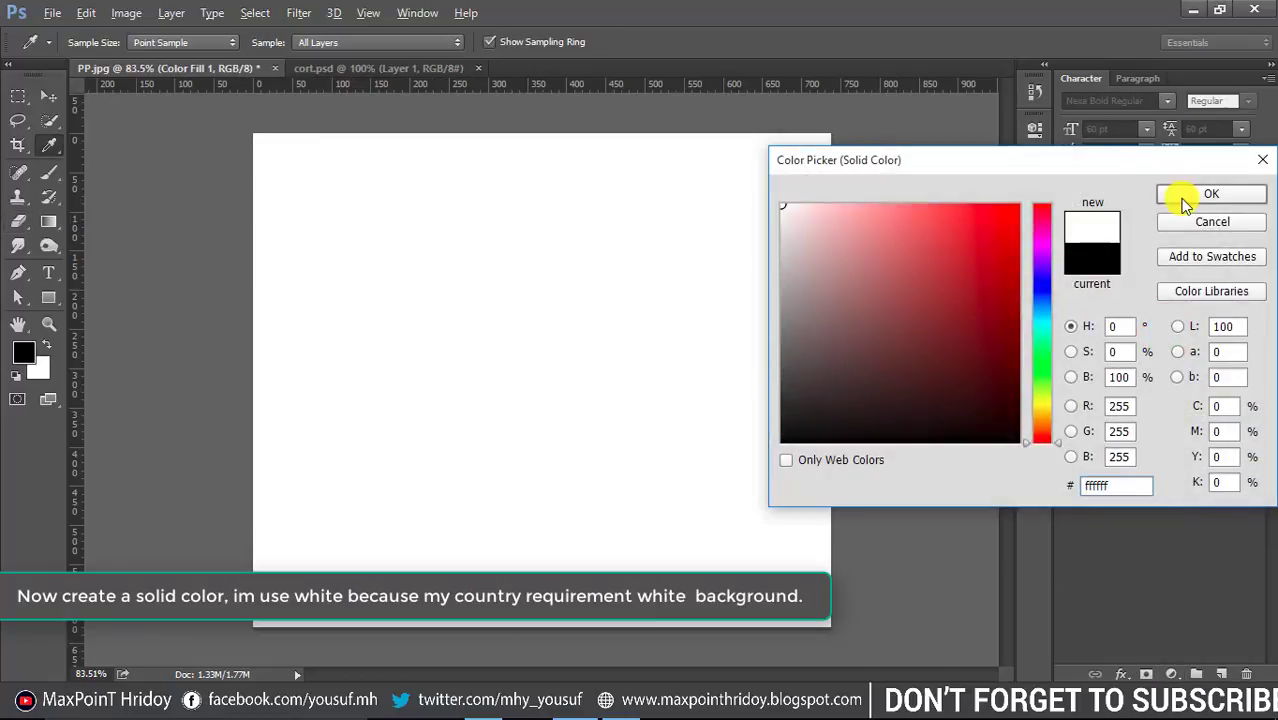
left_click(1211, 194)
left_click_drag(1255, 420, 1193, 486)
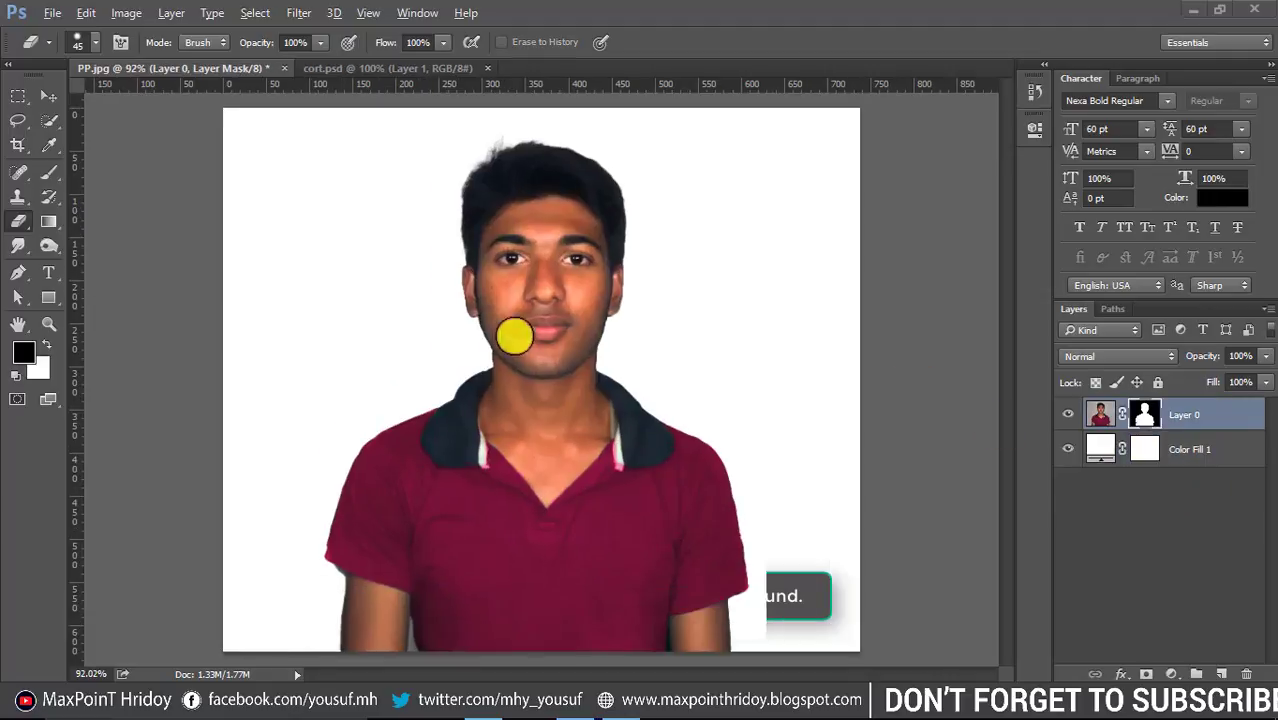
mouse_move(452, 305)
left_mouse_down()
mouse_move(584, 419)
mouse_move(533, 385)
left_mouse_up()
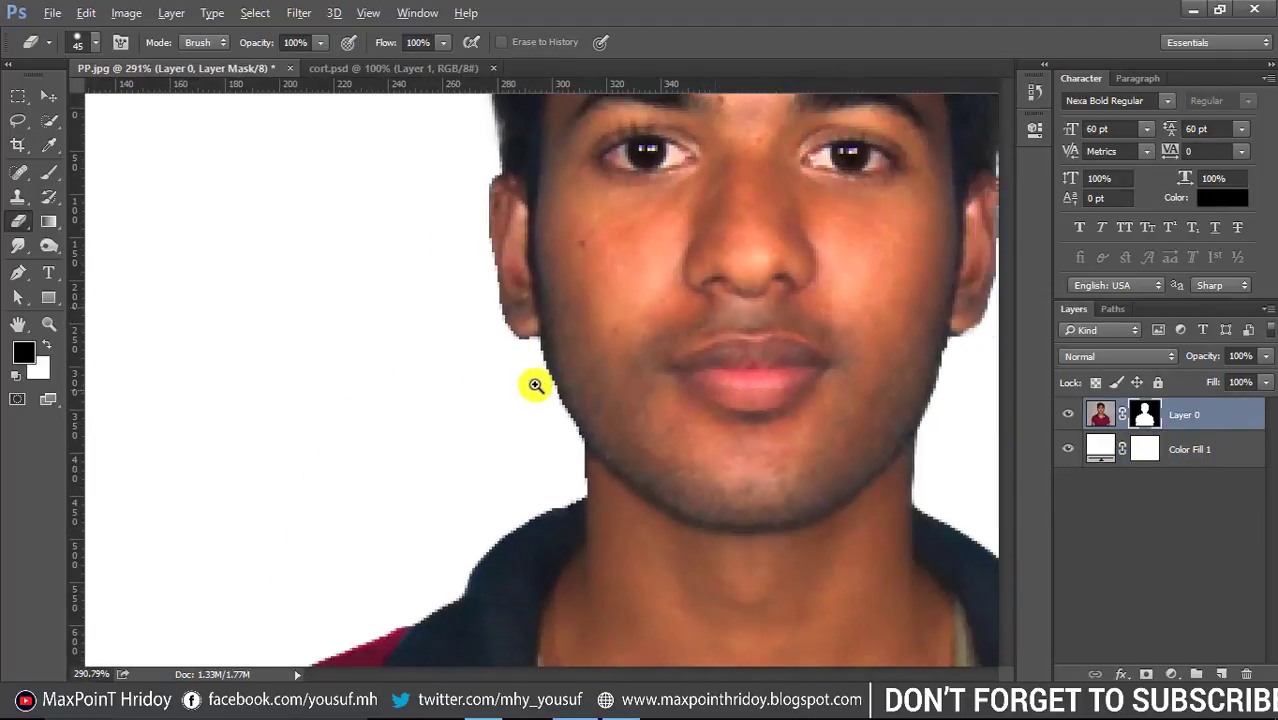
Give Layer 0's mask a 0.3 px feather in Refine Mask
right_click(1146, 414)
left_click(1158, 555)
type(".3")
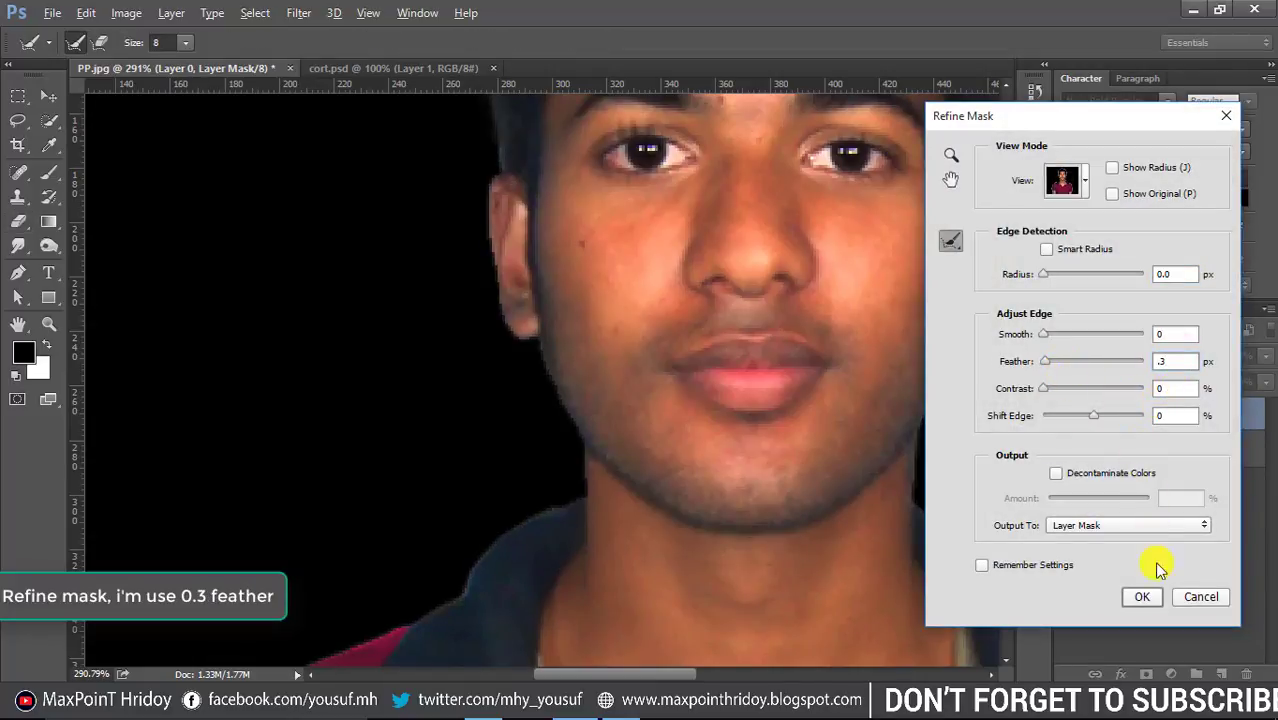
key("BackSpace")
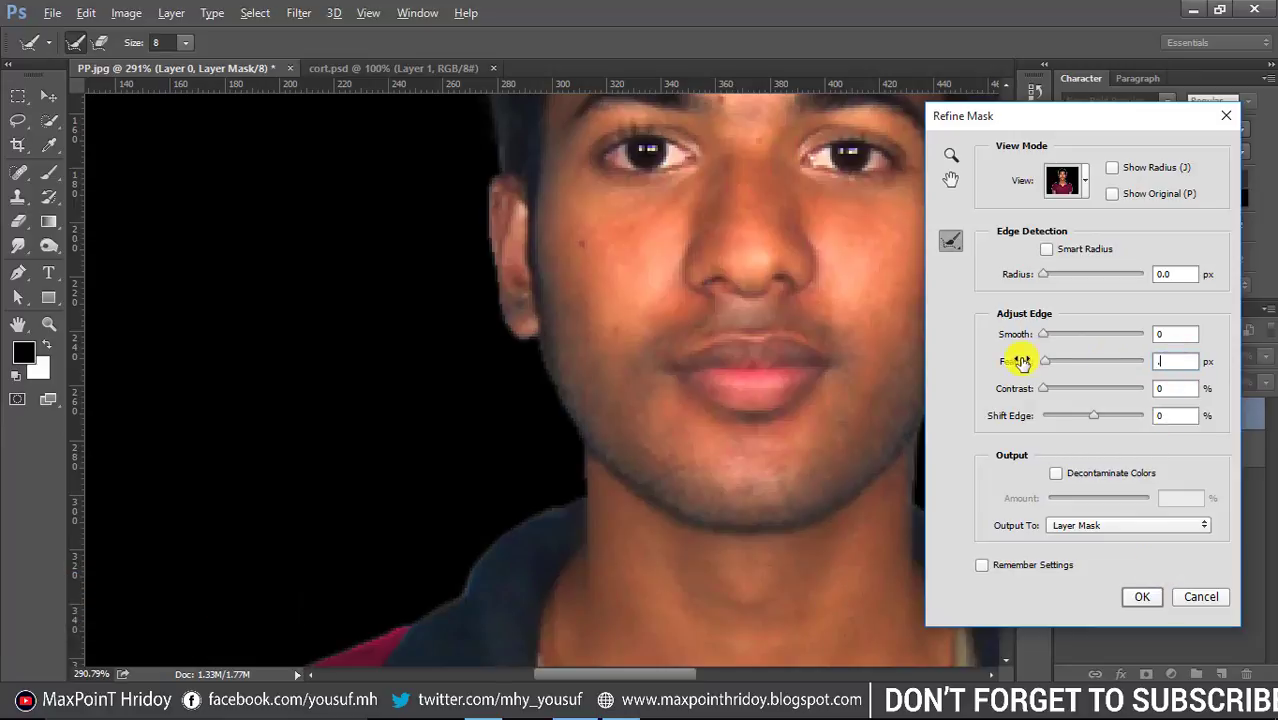
left_click(1140, 598)
key("e")
mouse_move(613, 365)
left_mouse_down()
mouse_move(560, 390)
mouse_move(590, 354)
mouse_move(930, 388)
left_mouse_up()
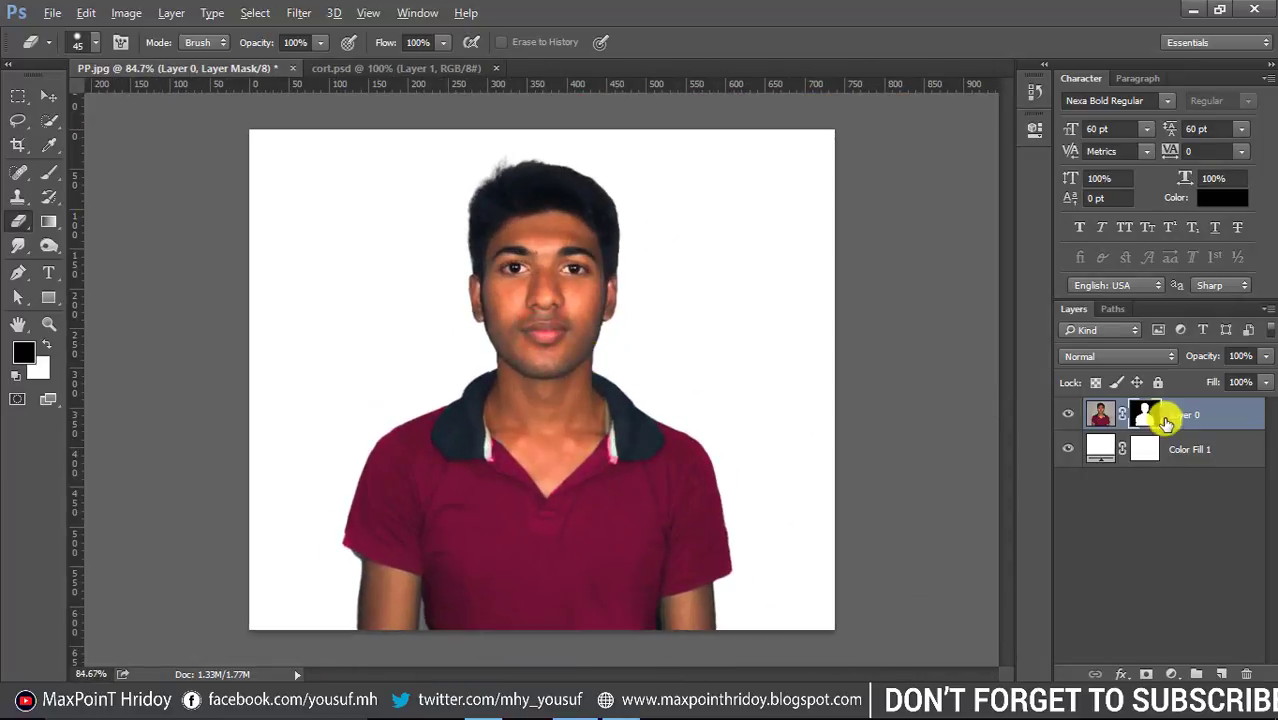
Apply the layer mask permanently to Layer 0 and zoom in on the face
right_click(1146, 416)
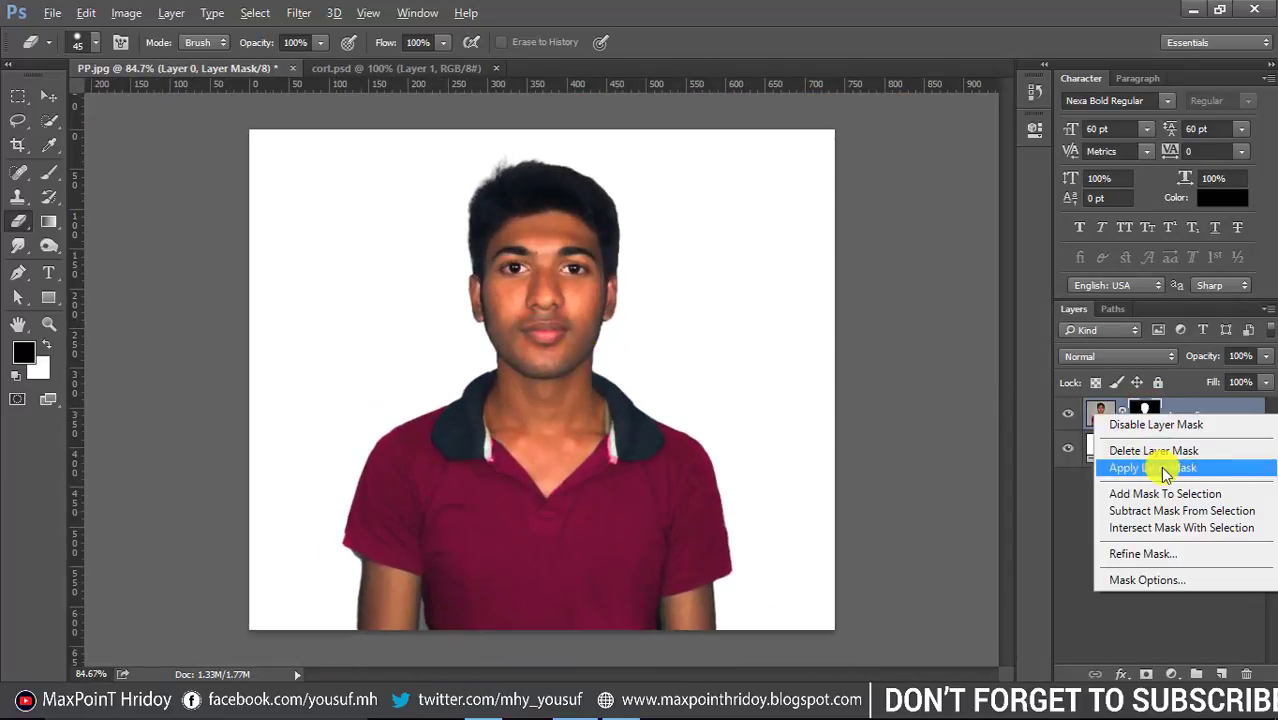
left_click(1165, 468)
left_click(599, 311)
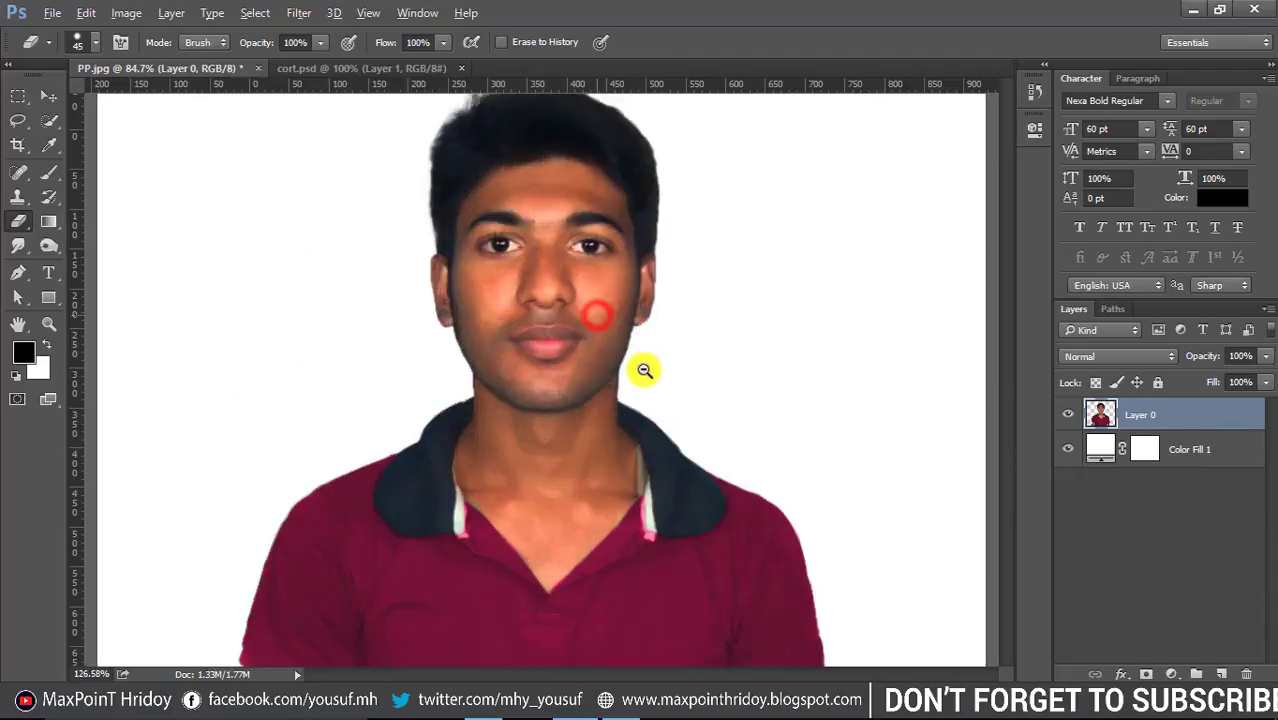
left_click(365, 297)
left_click(395, 377)
left_click_drag(415, 396, 400, 392)
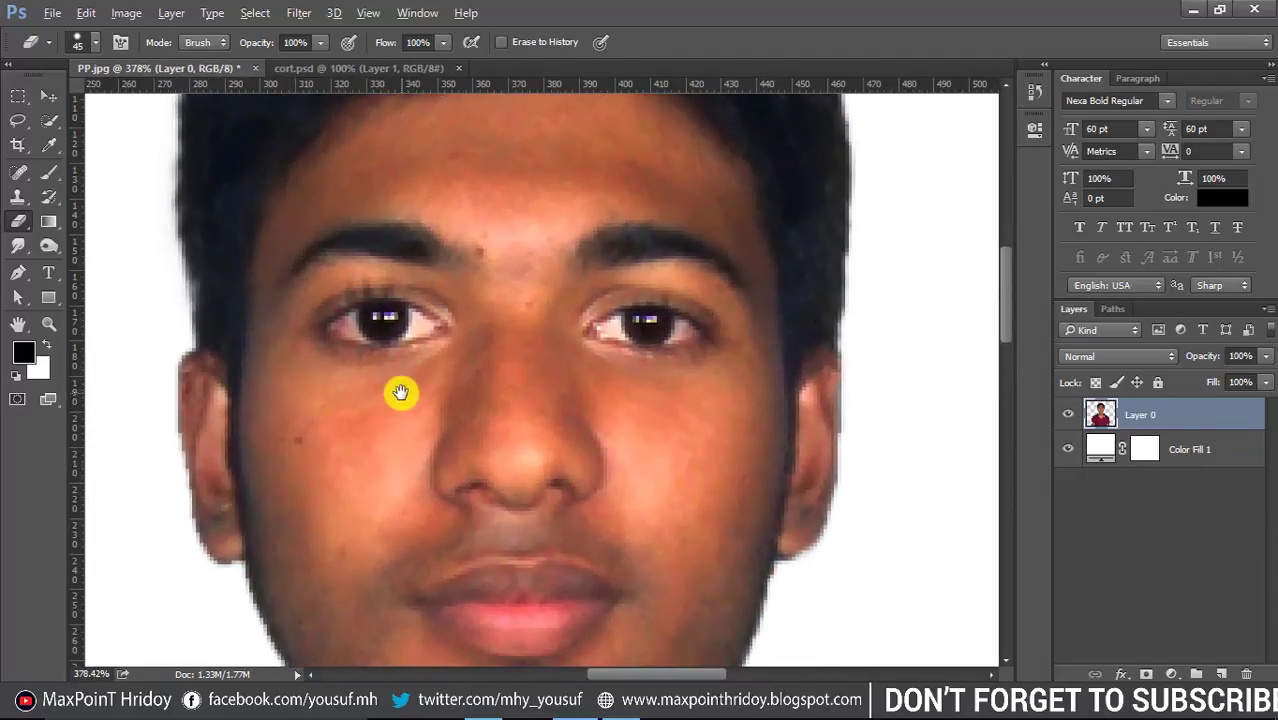
Spot-heal blemishes on the cheek, between the eyebrows and near the jaw
left_click(20, 171)
right_click(20, 171)
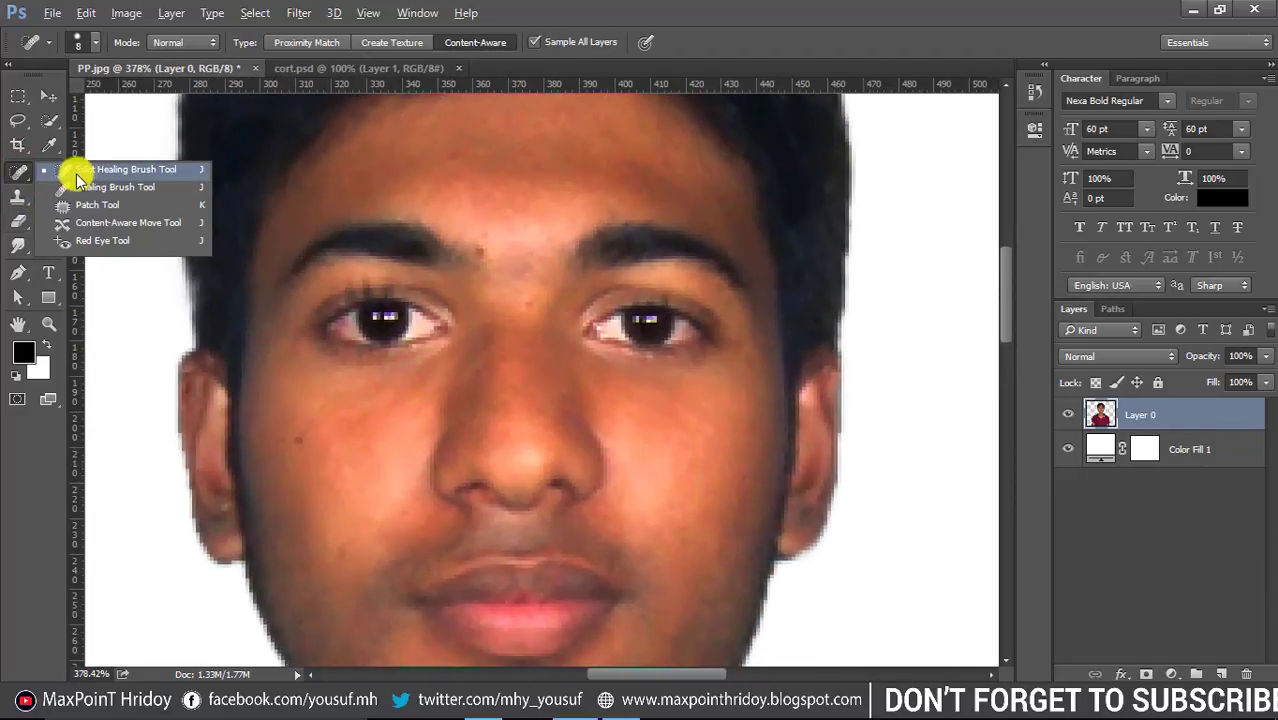
left_click(90, 170)
left_click(300, 441)
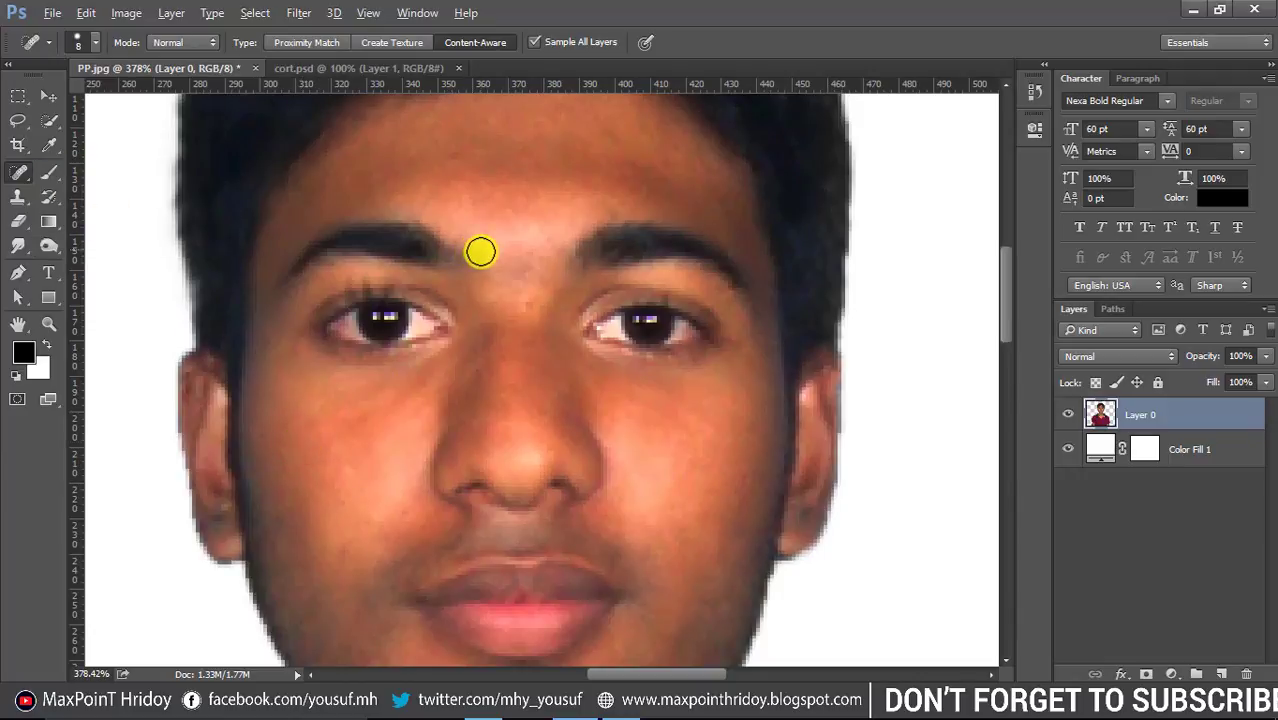
left_click(482, 251)
left_click(676, 528)
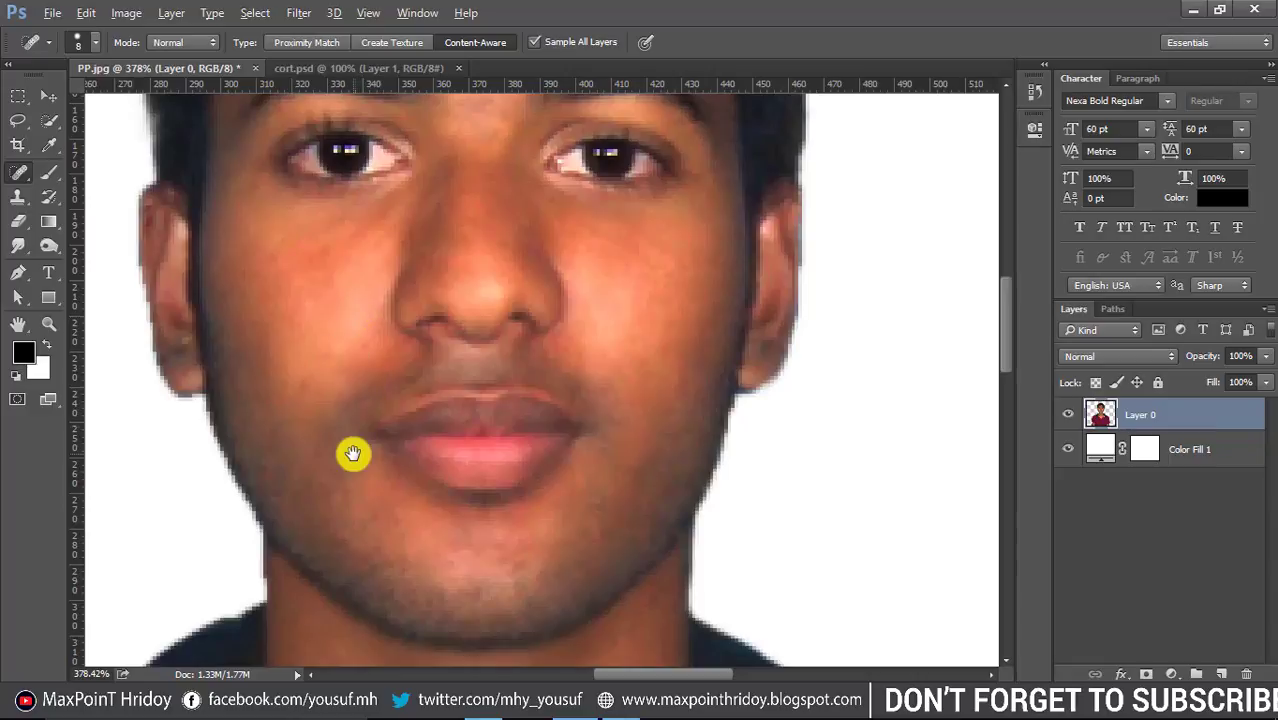
Pan and zoom over the chin, neck and forehead to check the retouched portrait
mouse_move(353, 453)
left_mouse_down()
mouse_move(571, 462)
mouse_move(542, 360)
left_mouse_up()
left_click_drag(568, 243, 548, 531)
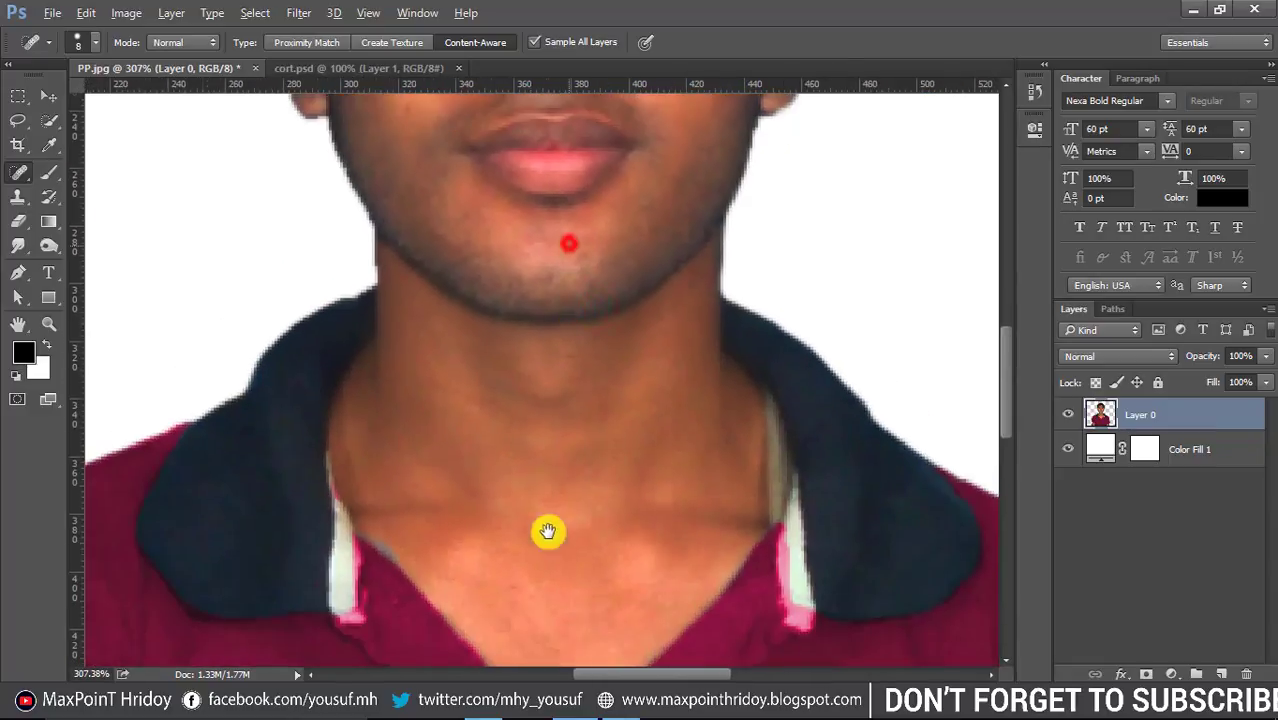
left_click_drag(579, 280, 559, 437)
left_click_drag(571, 234, 554, 403)
scroll(628, 395, "down", 2)
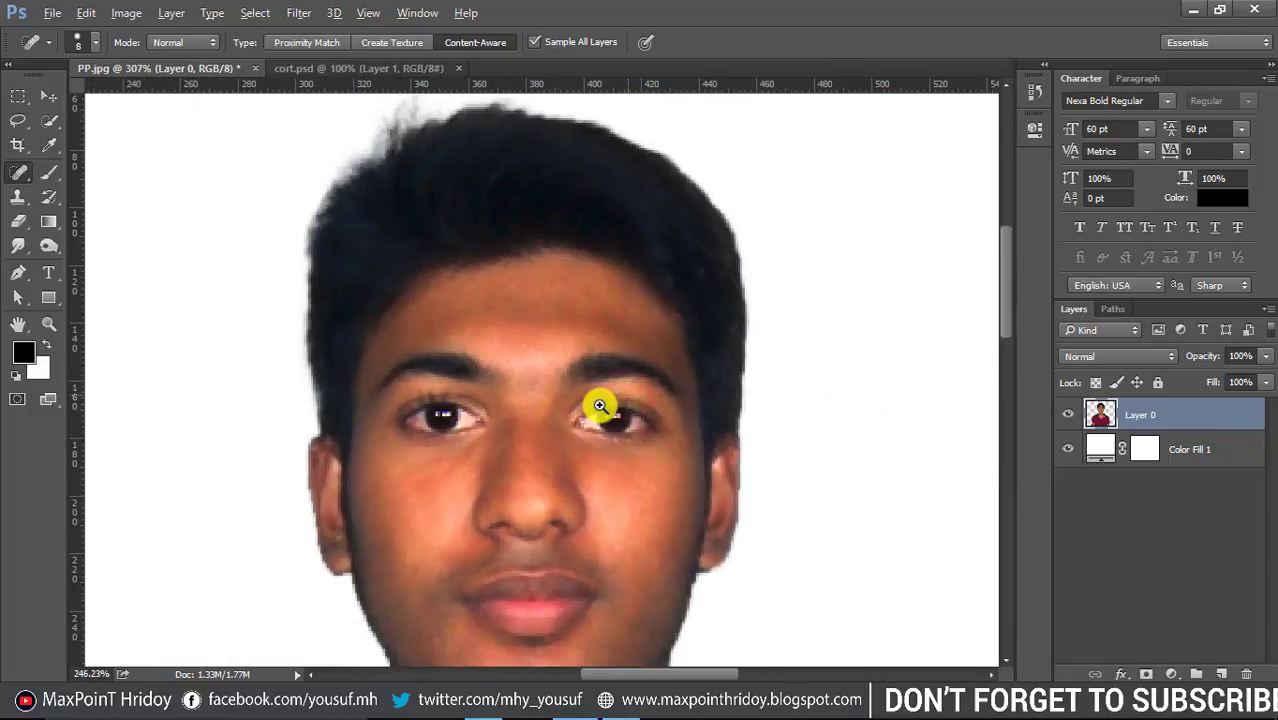
scroll(599, 408, "down", 3)
scroll(608, 465, "up", 1)
left_click_drag(610, 502, 525, 383)
scroll(530, 388, "up", 1)
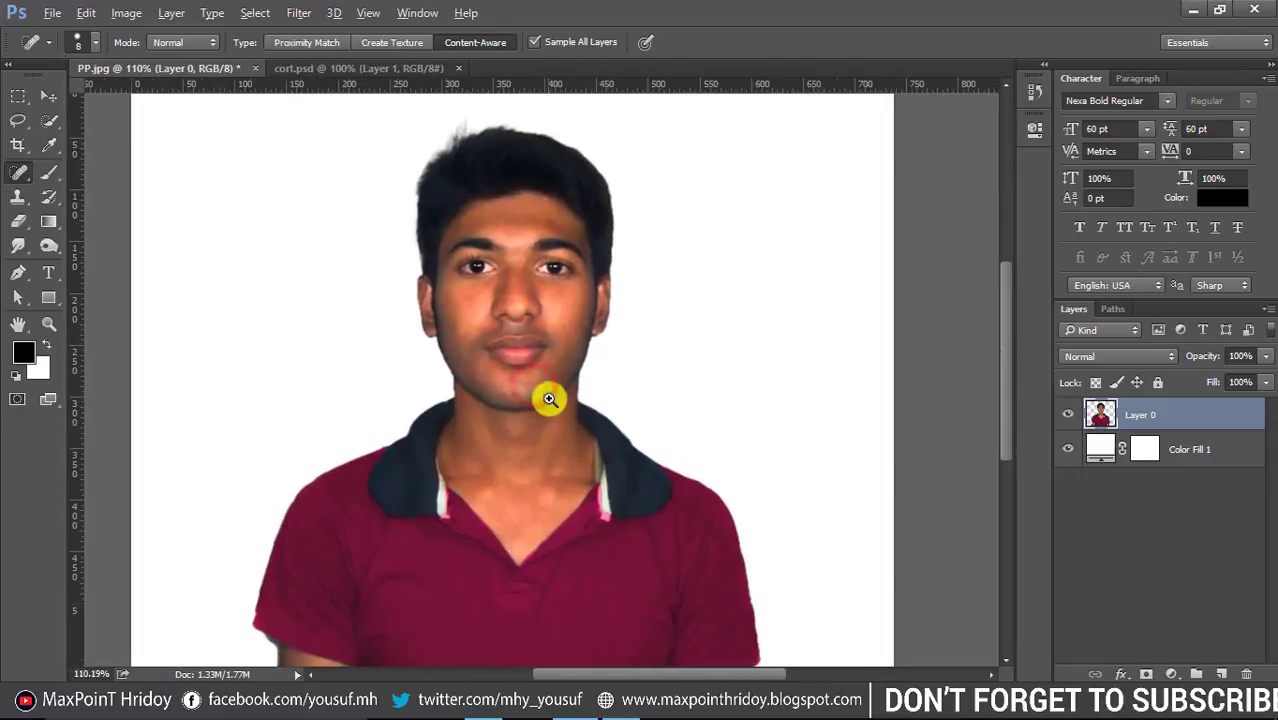
left_click(1173, 674)
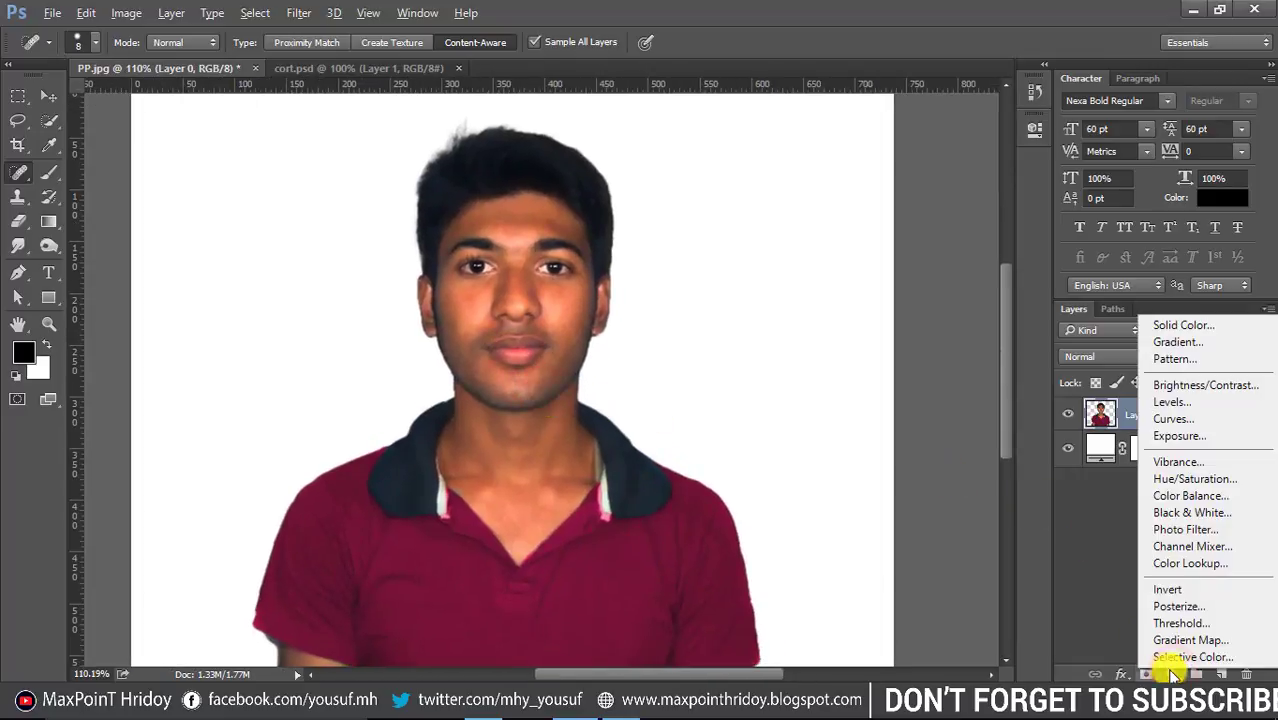
Add a Curves layer and lift the curve on the face to brighten the portrait
left_click(1172, 418)
left_click(831, 198)
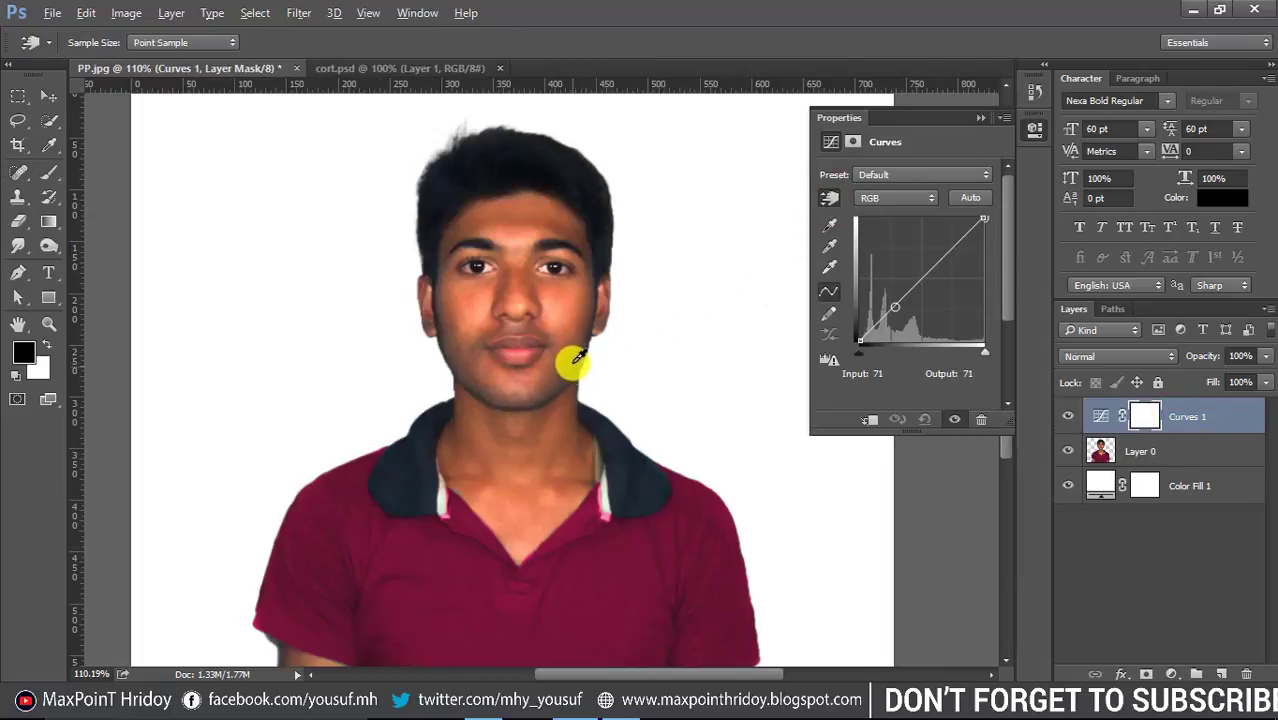
left_click_drag(578, 355, 589, 333)
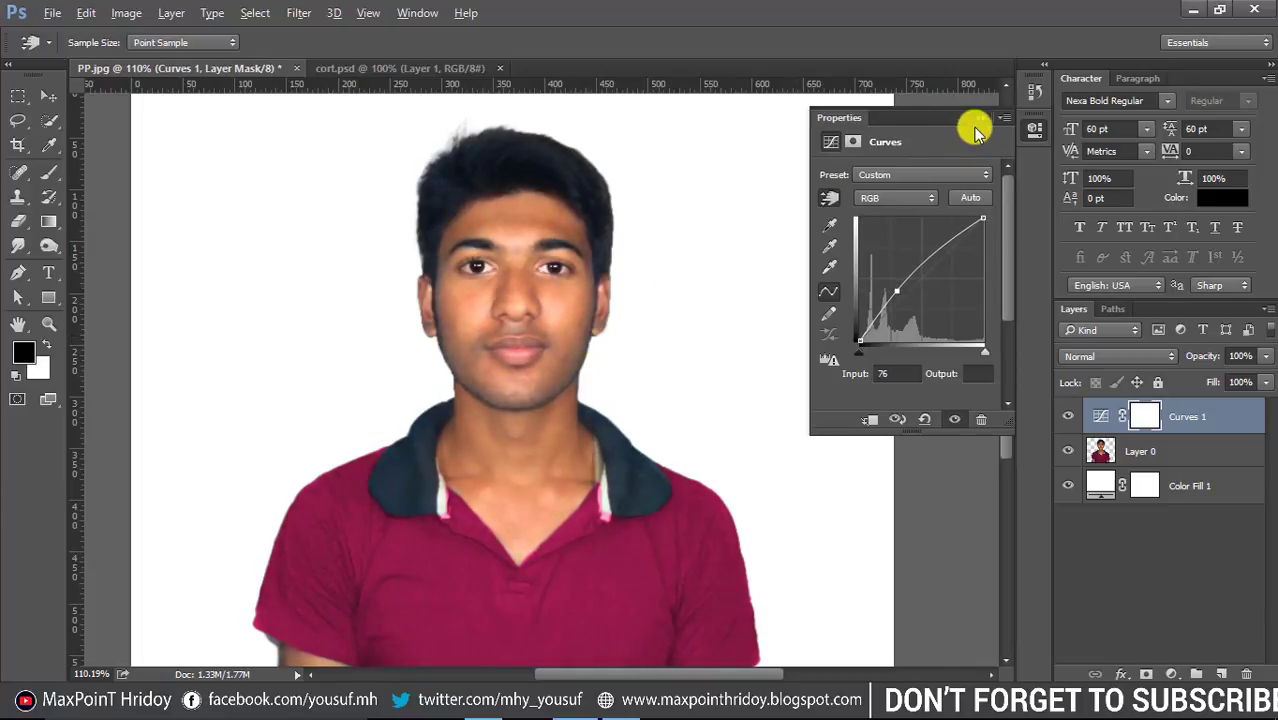
left_click(982, 120)
left_click(1172, 674)
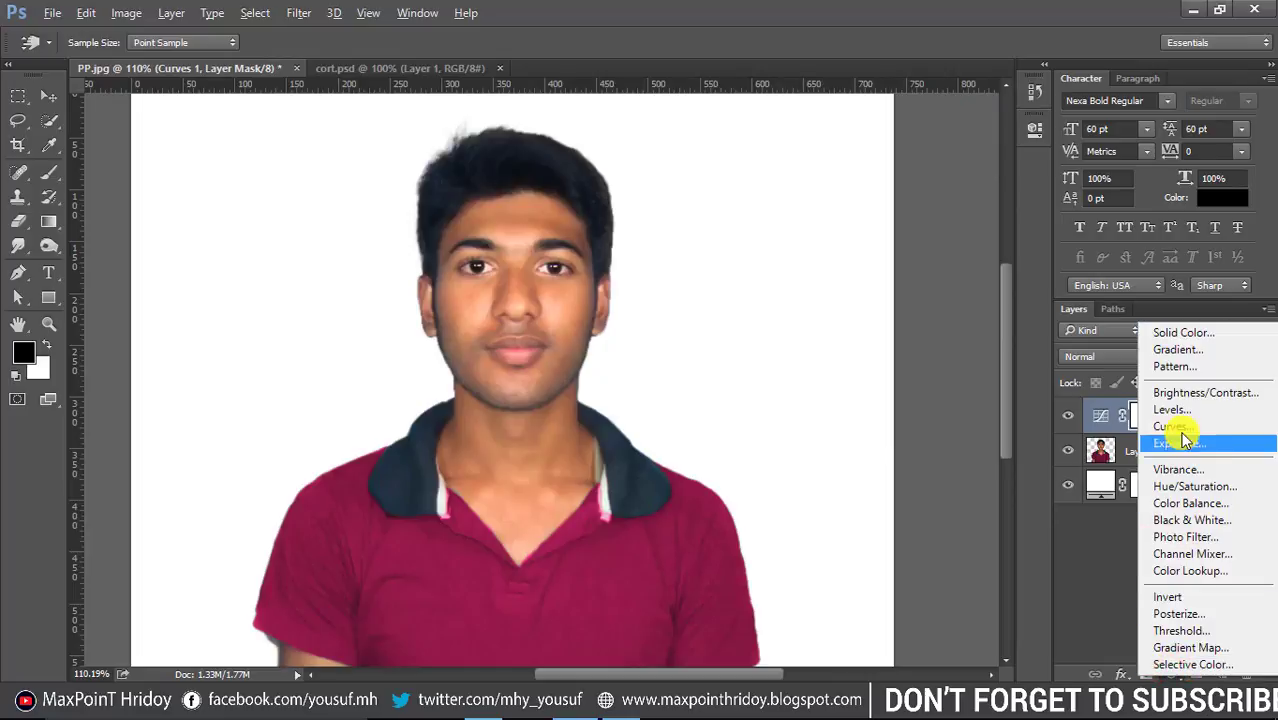
Add a Brightness/Contrast layer with Contrast 11 and zoom to fit the portrait
left_click(1183, 392)
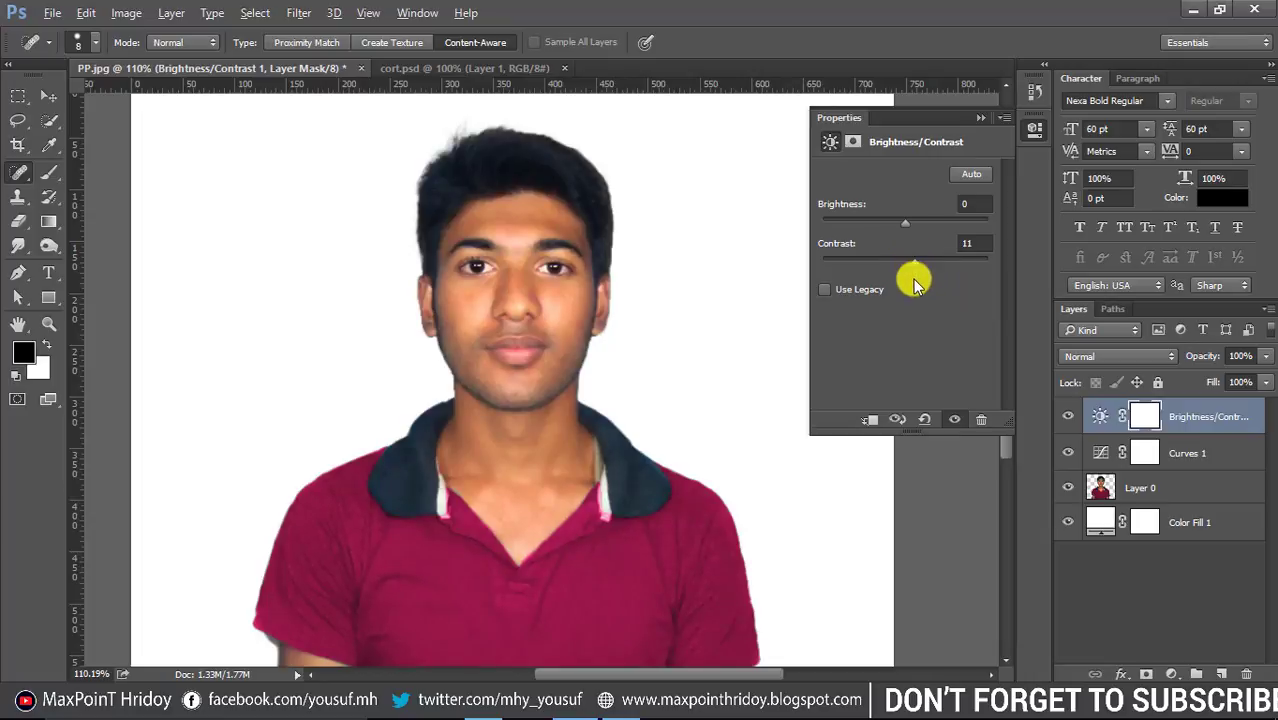
left_click(979, 118)
left_click(660, 300, "alt")
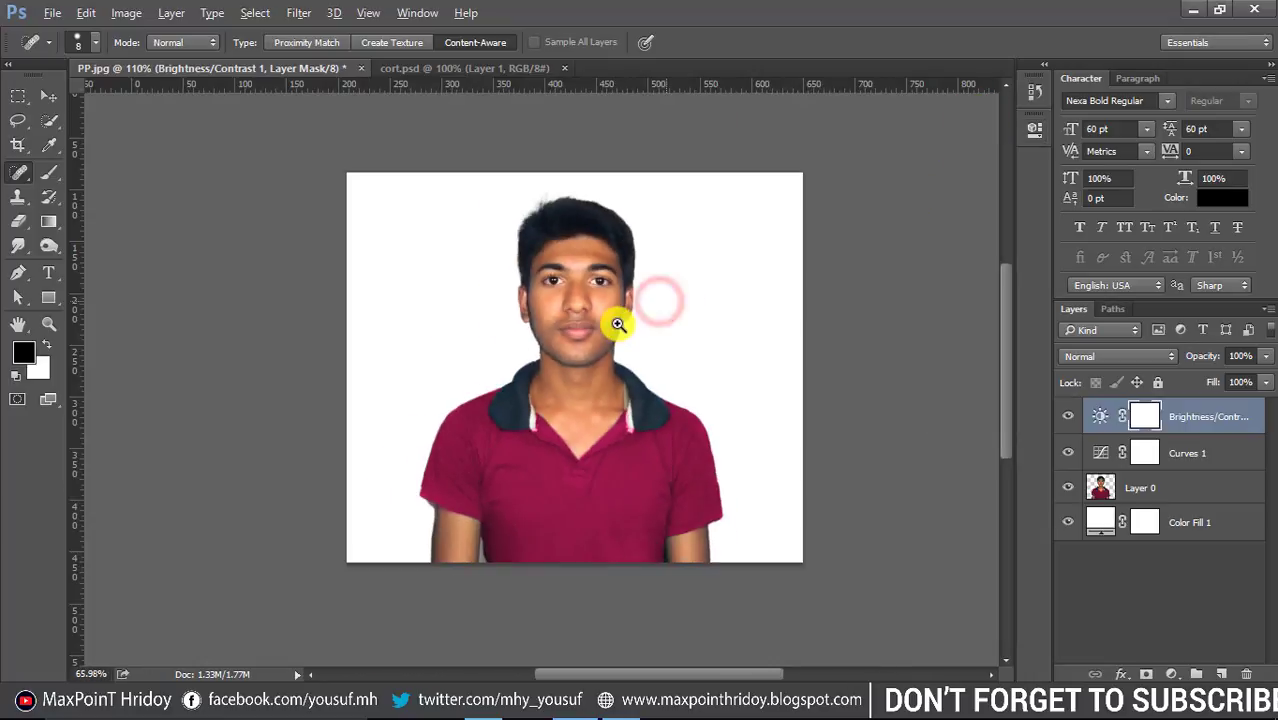
left_click(578, 393, "alt")
left_click_drag(598, 402, 617, 441)
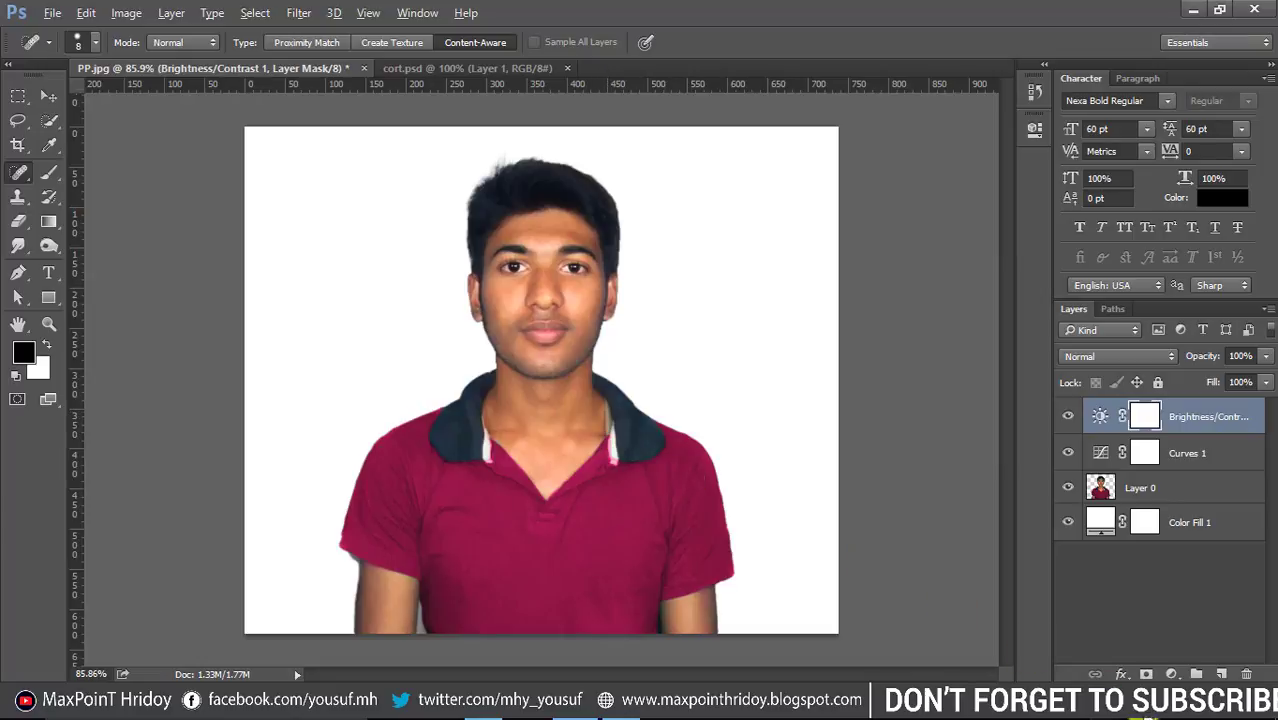
In cort.psd, move the suit layer about 15 px to the left
left_click(460, 67)
left_click(40, 97)
left_click_drag(469, 406, 455, 420)
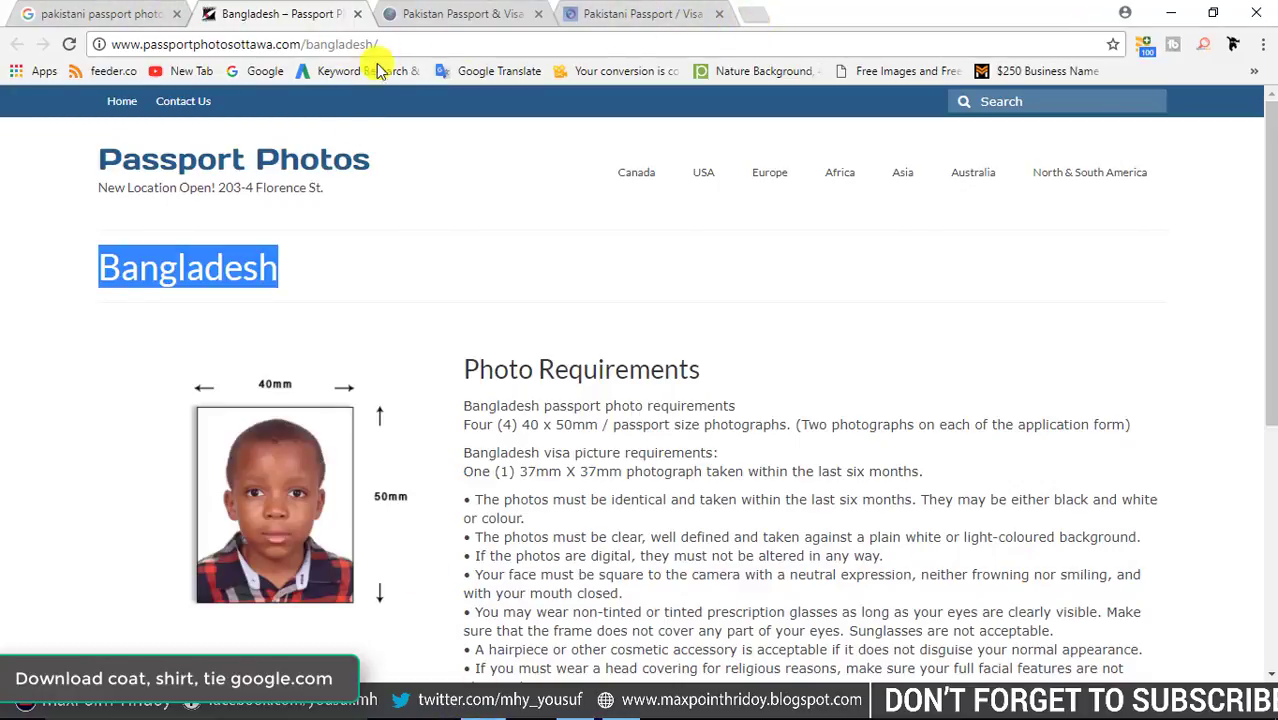
Search Google for 'coat tie png' and show only image results
left_click(259, 73)
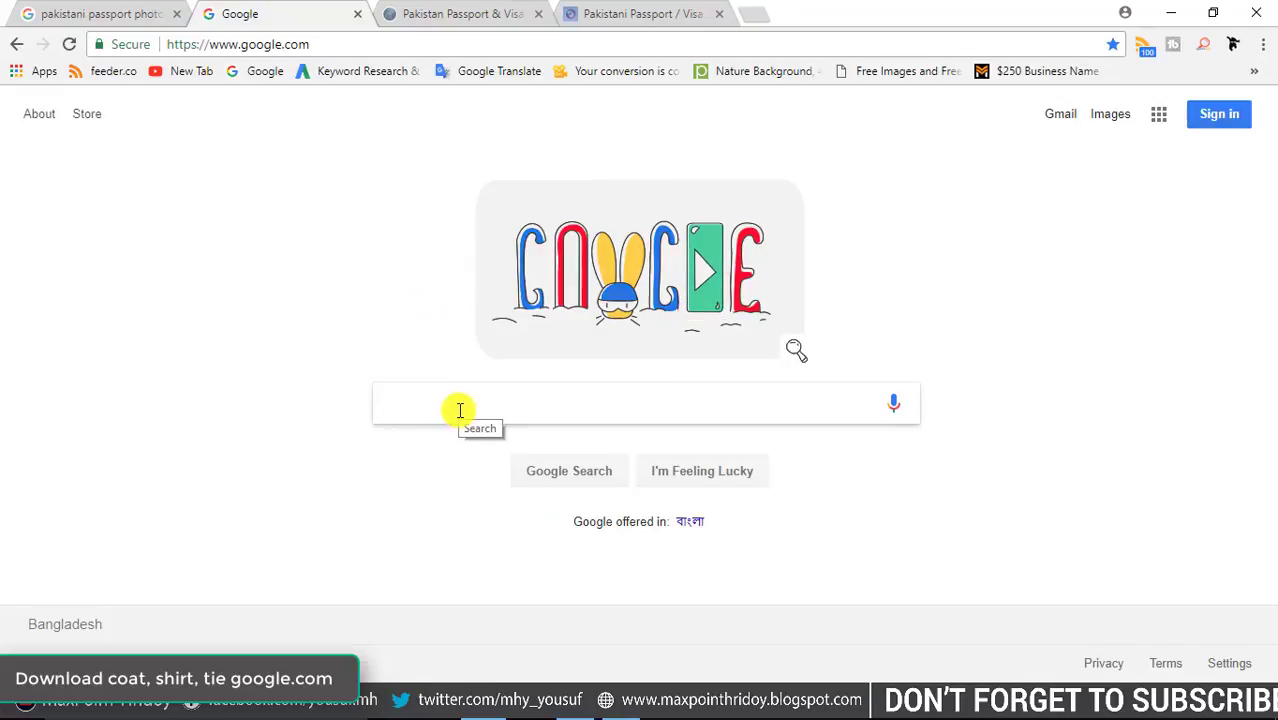
type("Coat ti")
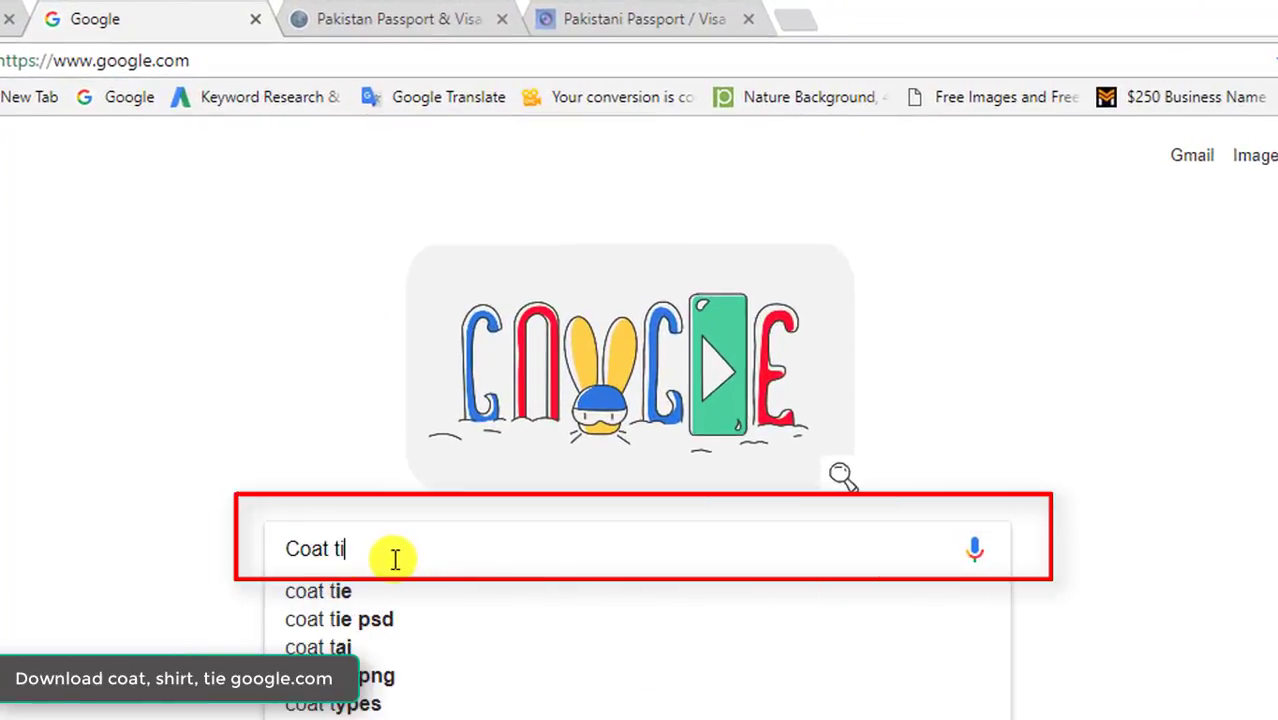
type("e png")
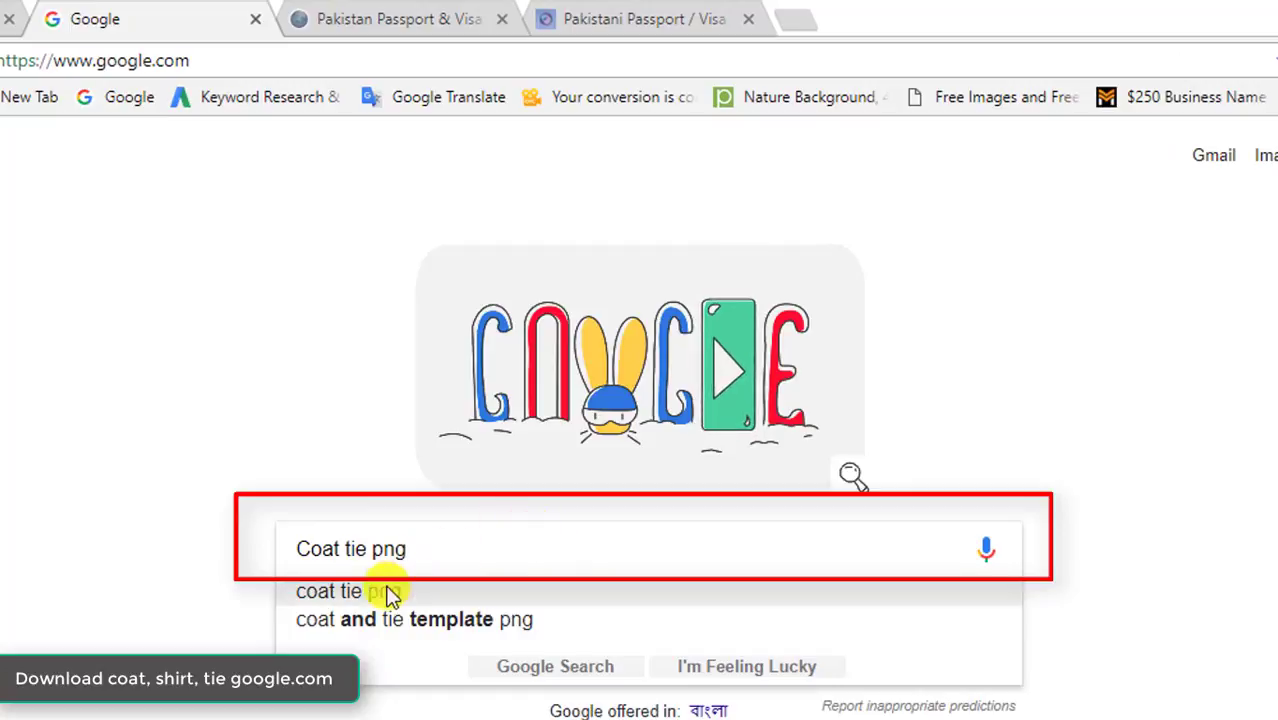
left_click(350, 590)
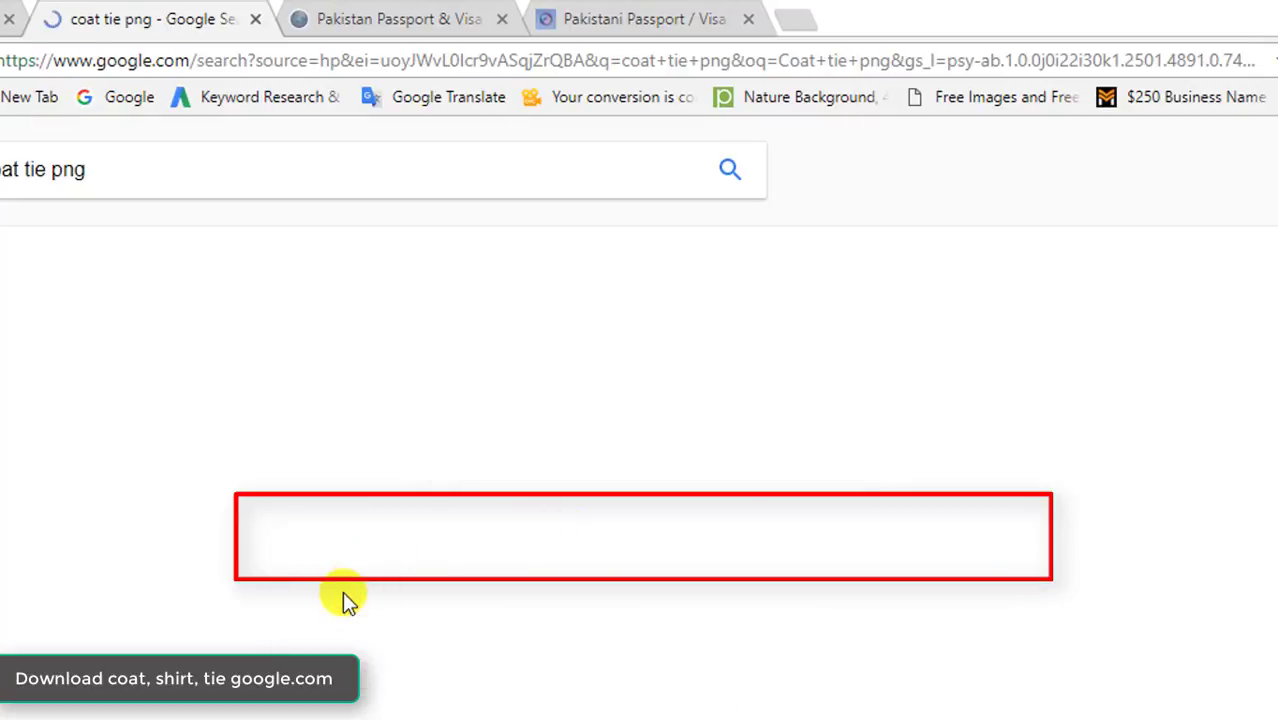
left_click(283, 460)
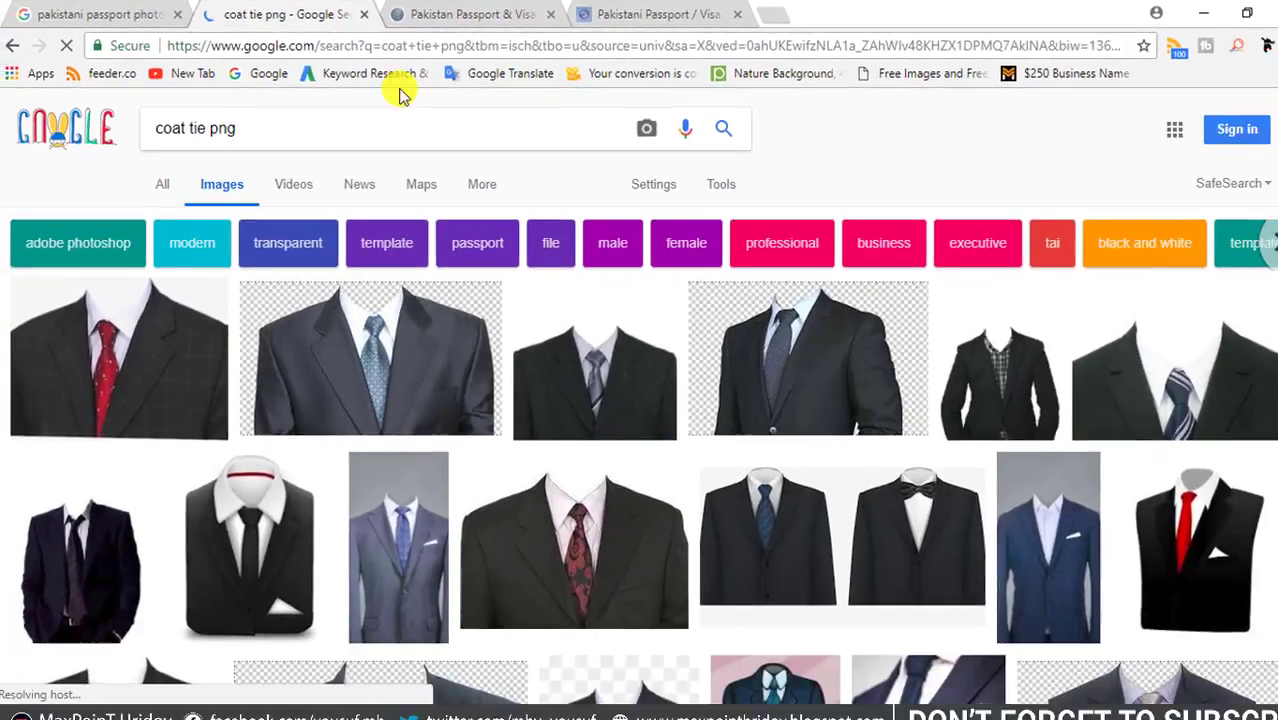
Browse the coat tie png image results
scroll(479, 394, "down", 5)
scroll(522, 408, "down", 4)
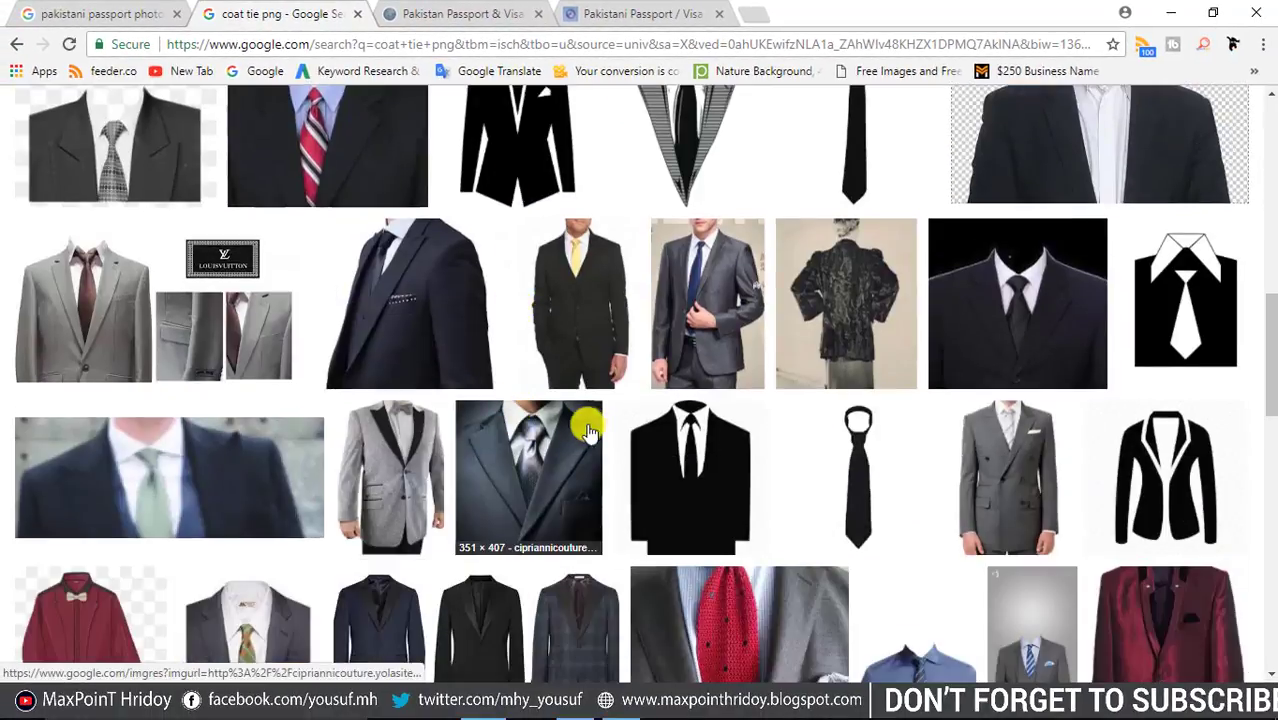
scroll(585, 422, "up", 10)
left_click(251, 121)
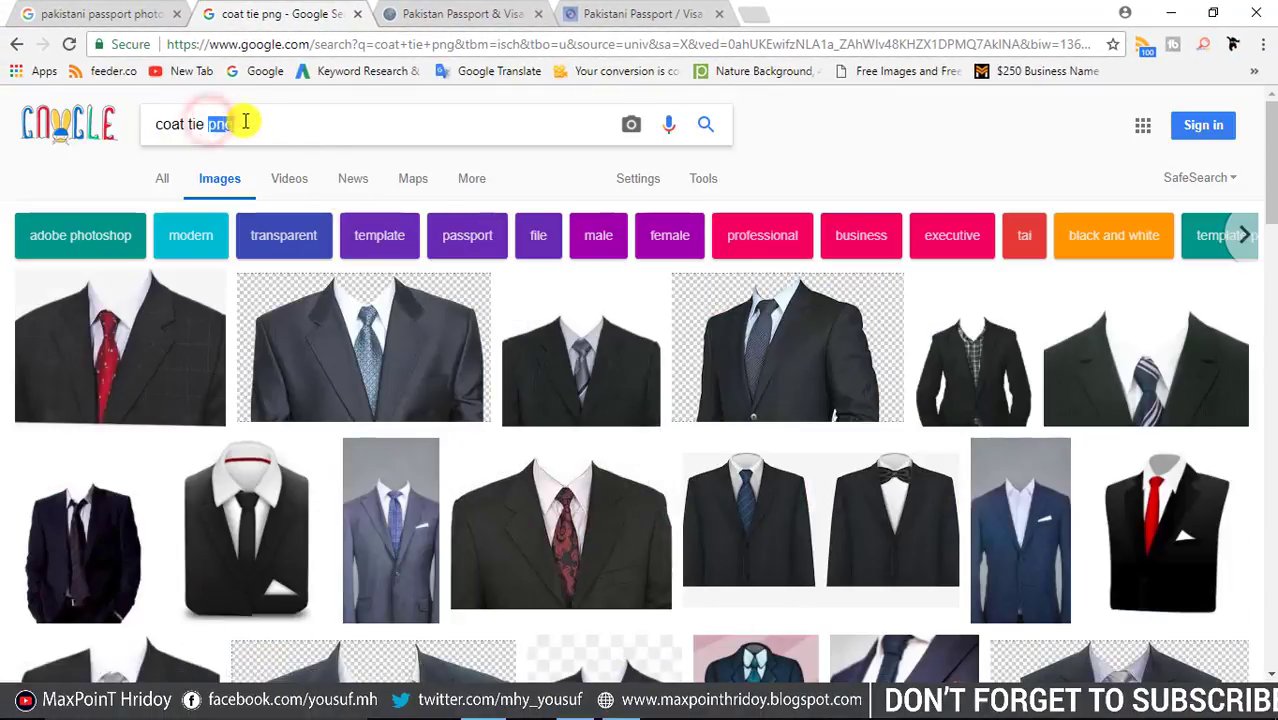
scroll(448, 354, "down", 1)
scroll(509, 400, "down", 5)
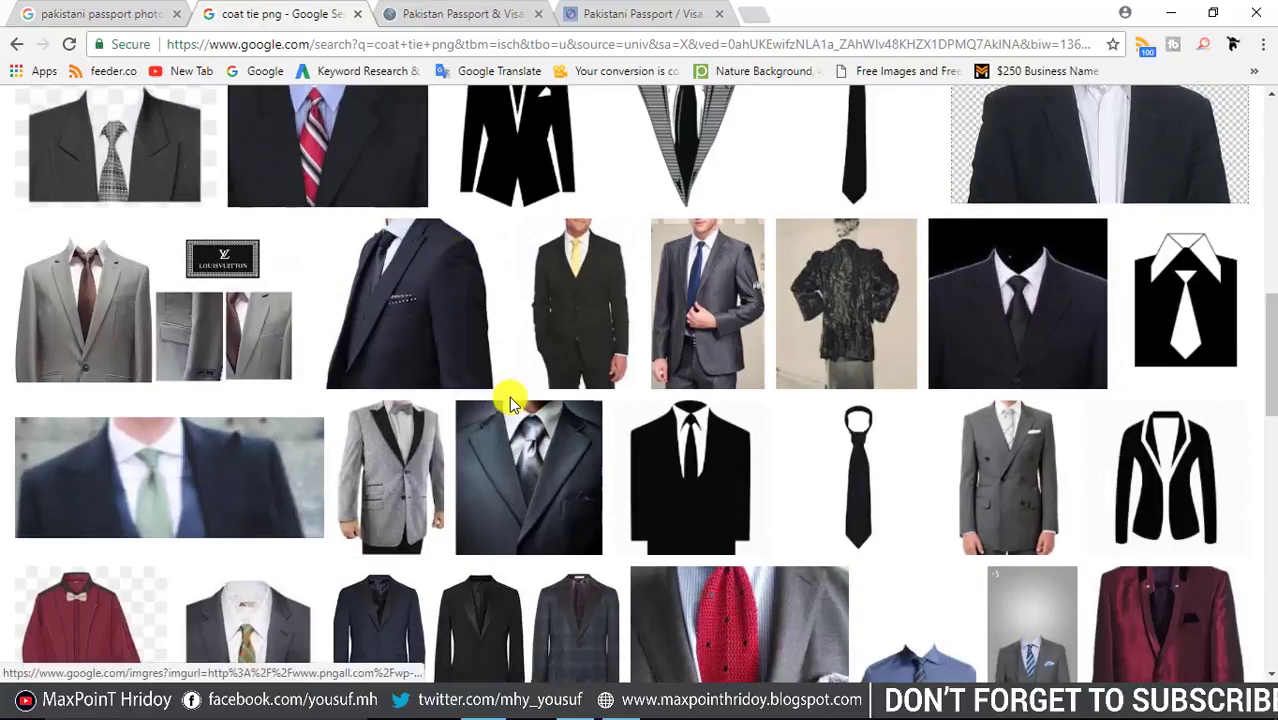
scroll(509, 396, "up", 3)
scroll(528, 414, "up", 3)
scroll(508, 385, "up", 4)
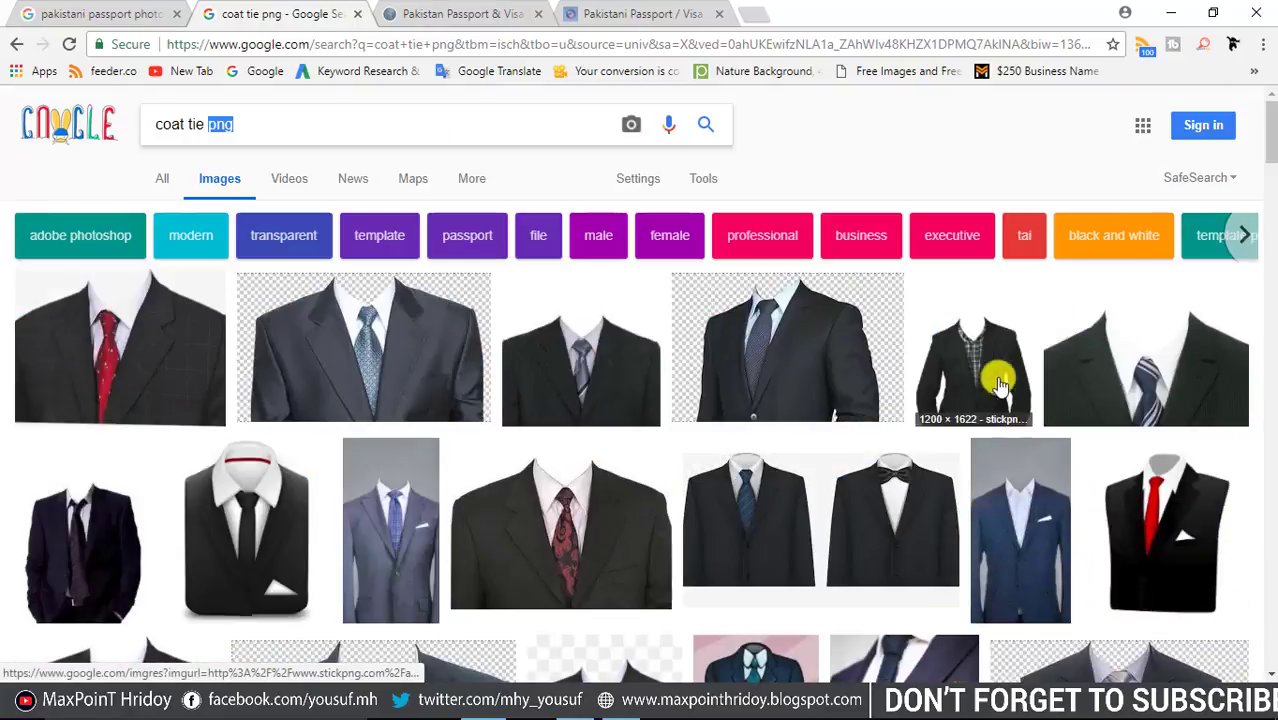
Switch to All results and highlight result titles such as 'Coat And Tie Png'
left_click(162, 178)
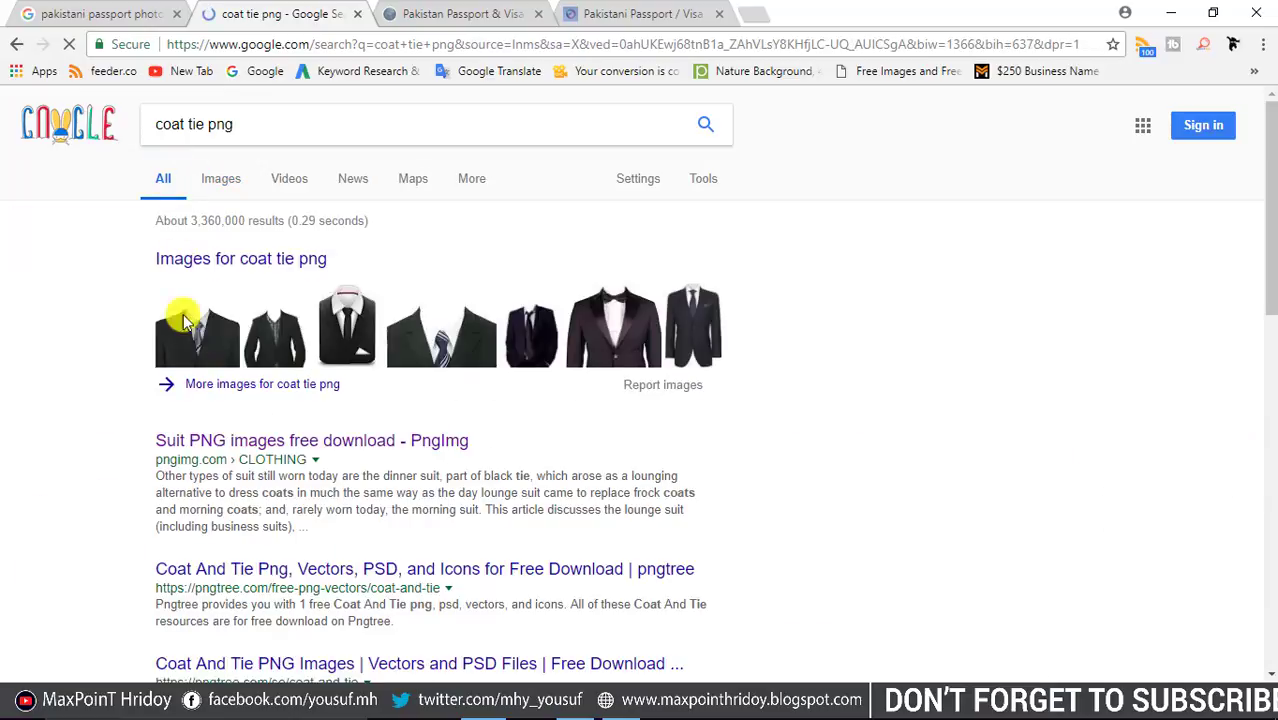
left_click_drag(130, 440, 320, 442)
left_click_drag(152, 568, 357, 553)
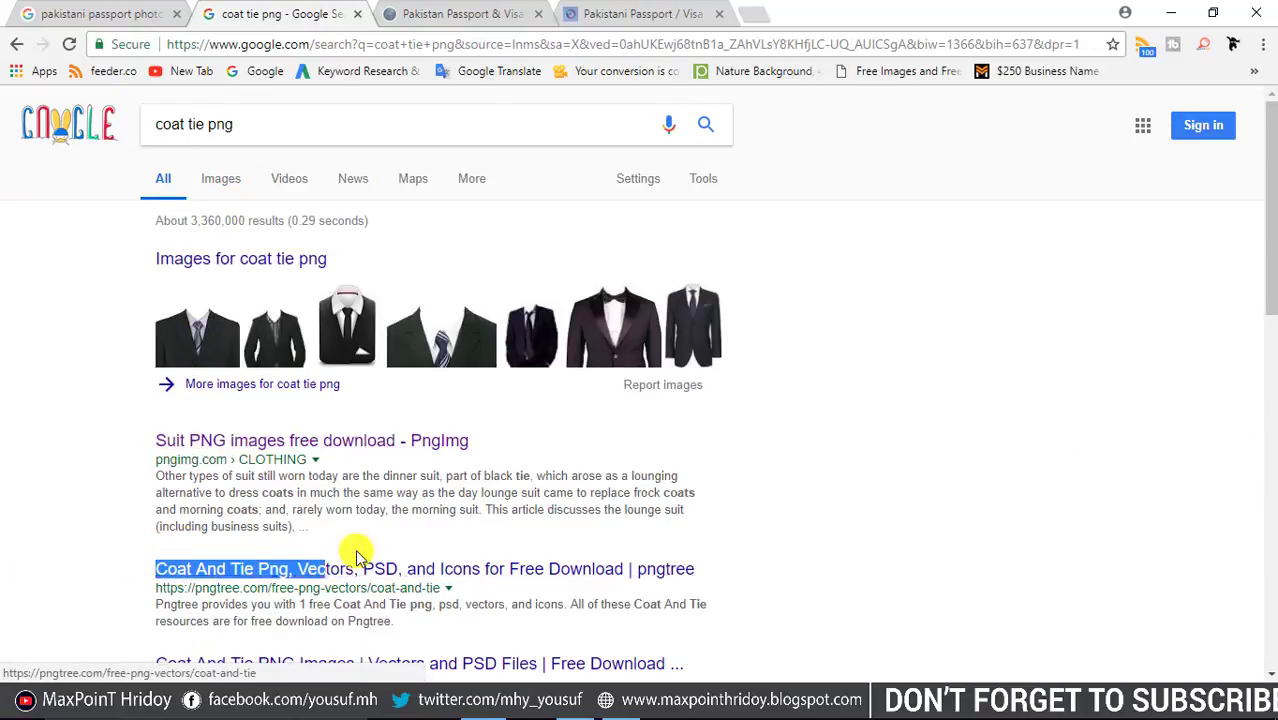
scroll(357, 553, "down", 5)
left_click_drag(150, 289, 320, 289)
left_click_drag(140, 193, 380, 194)
scroll(380, 200, "up", 5)
Copy the suit onto the PP.jpg portrait and enlarge it to about 112%
left_click(1170, 13)
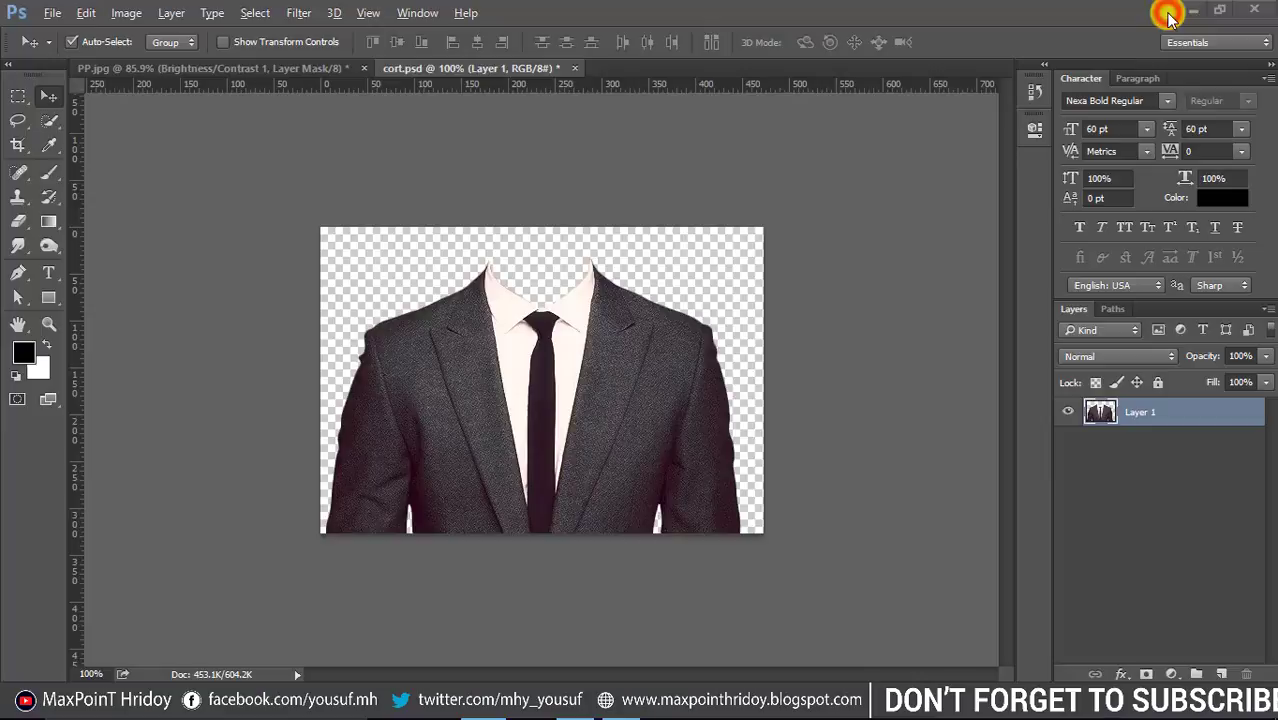
mouse_move(590, 355)
left_mouse_down()
mouse_move(545, 440)
mouse_move(634, 483)
left_mouse_up()
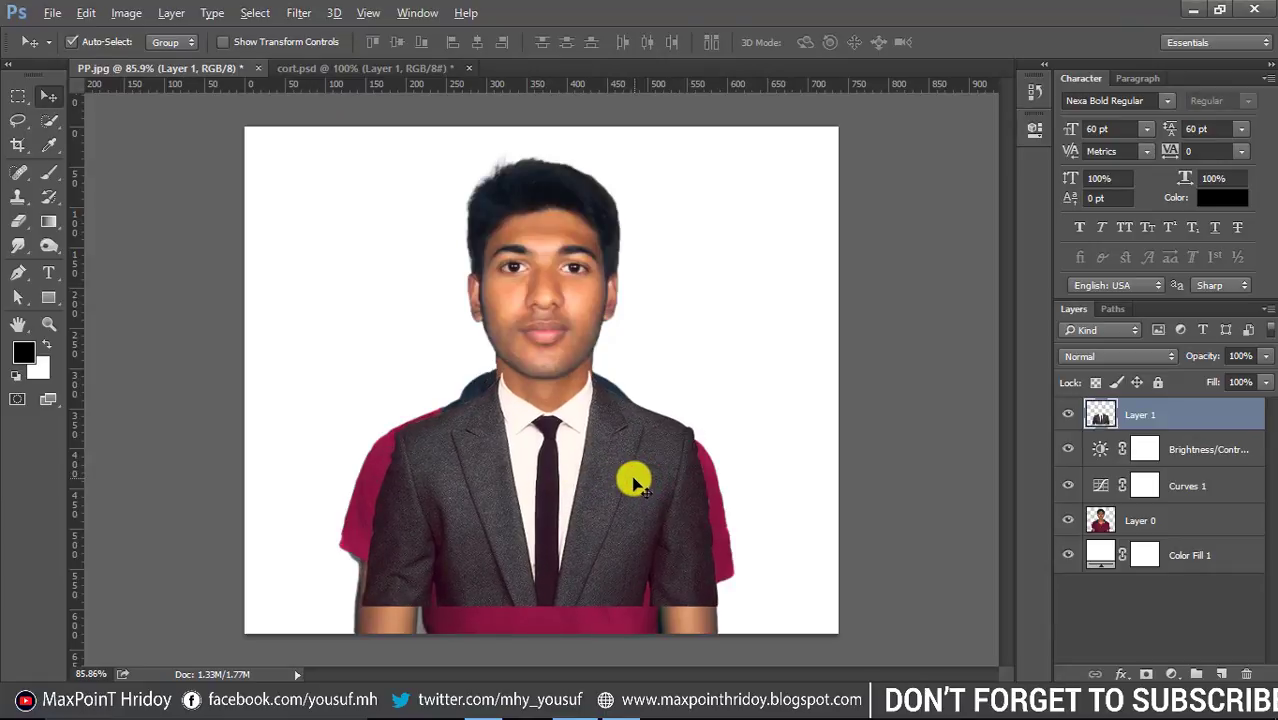
left_click(86, 12)
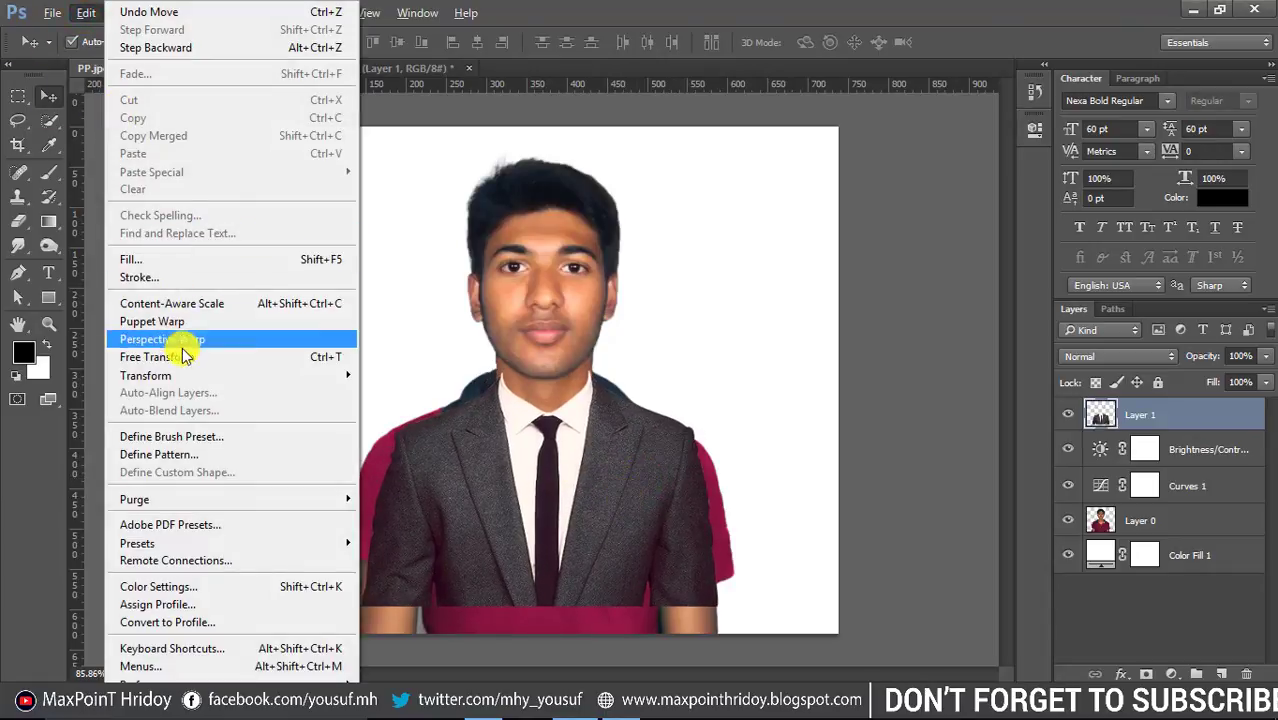
left_click(188, 356)
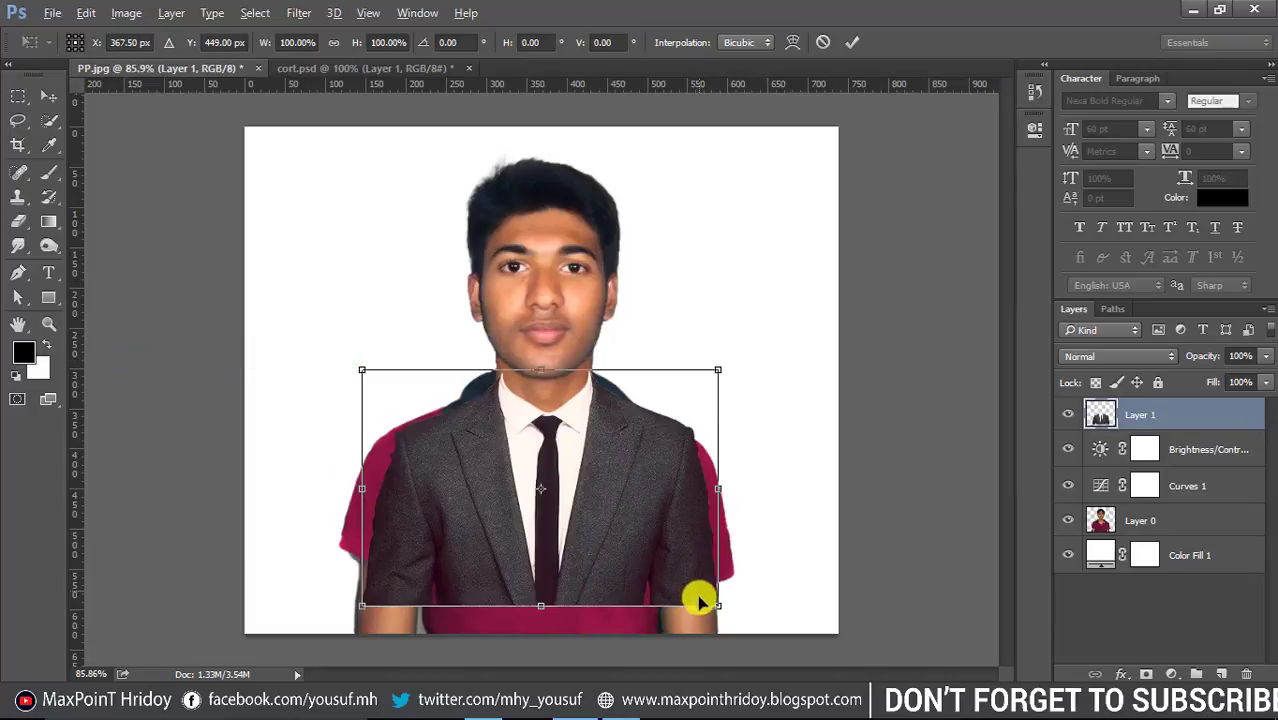
left_click_drag(713, 607, 733, 611)
Fine-tune the suit to about 113% over the shoulders, apply, and fit the view
mouse_move(613, 517)
left_mouse_down()
mouse_move(605, 479)
mouse_move(633, 516)
left_mouse_up()
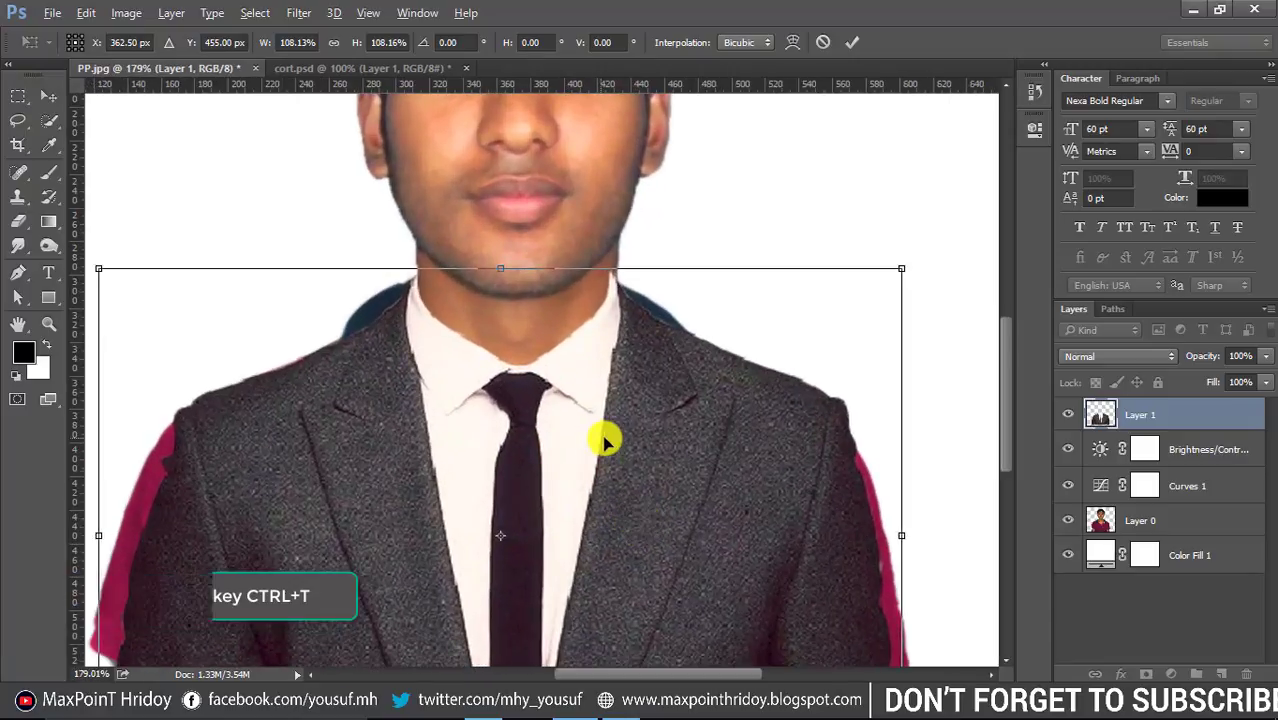
left_click_drag(605, 436, 614, 454)
left_click_drag(908, 275, 930, 267)
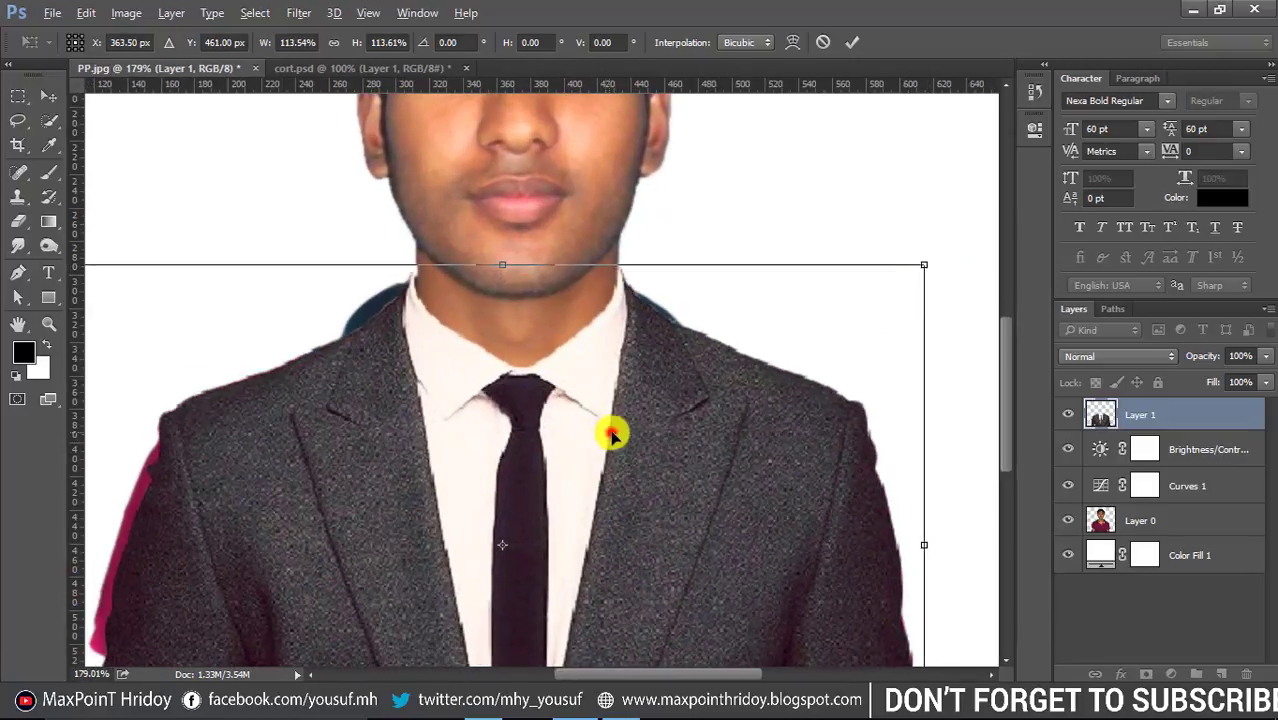
left_click_drag(608, 434, 572, 421)
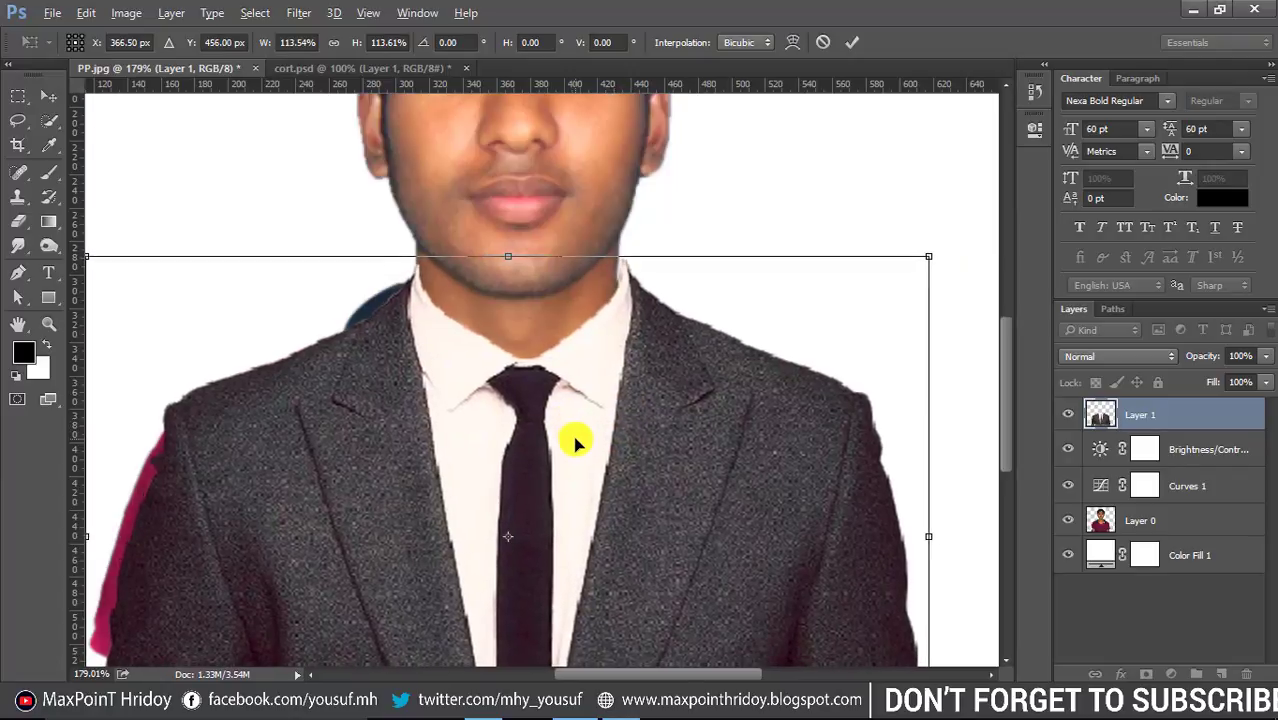
key("Down")
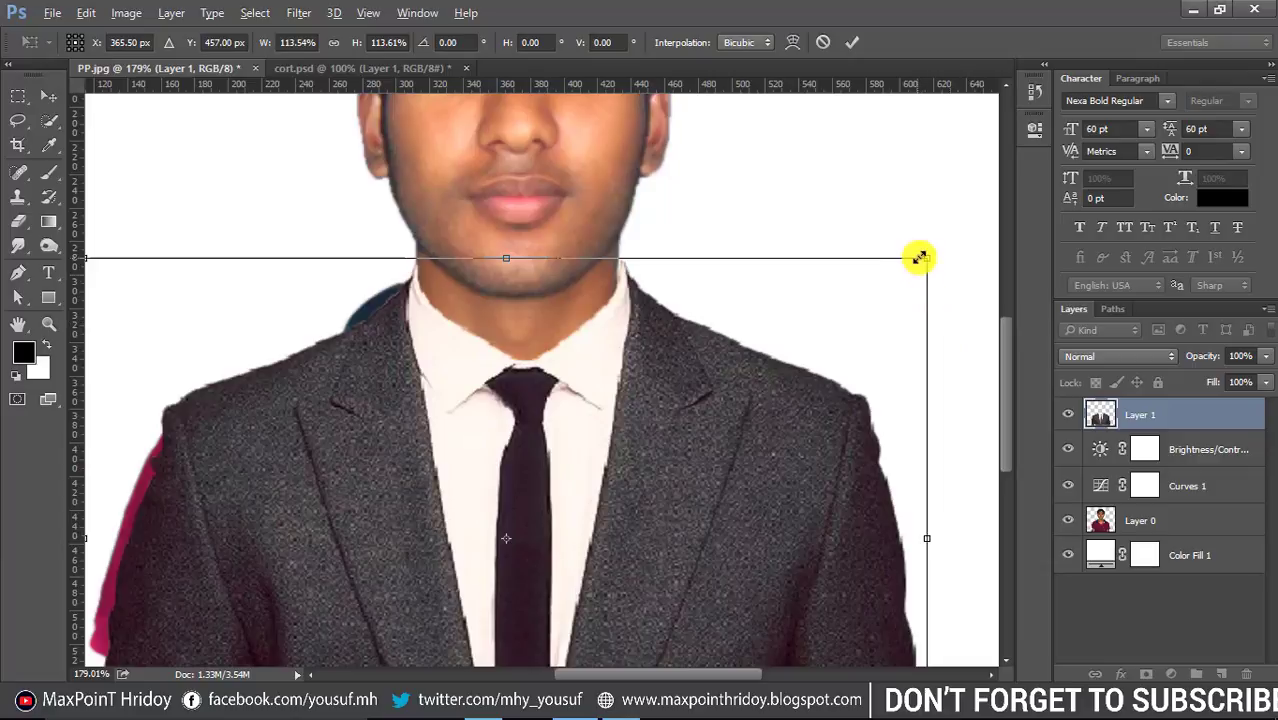
left_click_drag(928, 259, 924, 262)
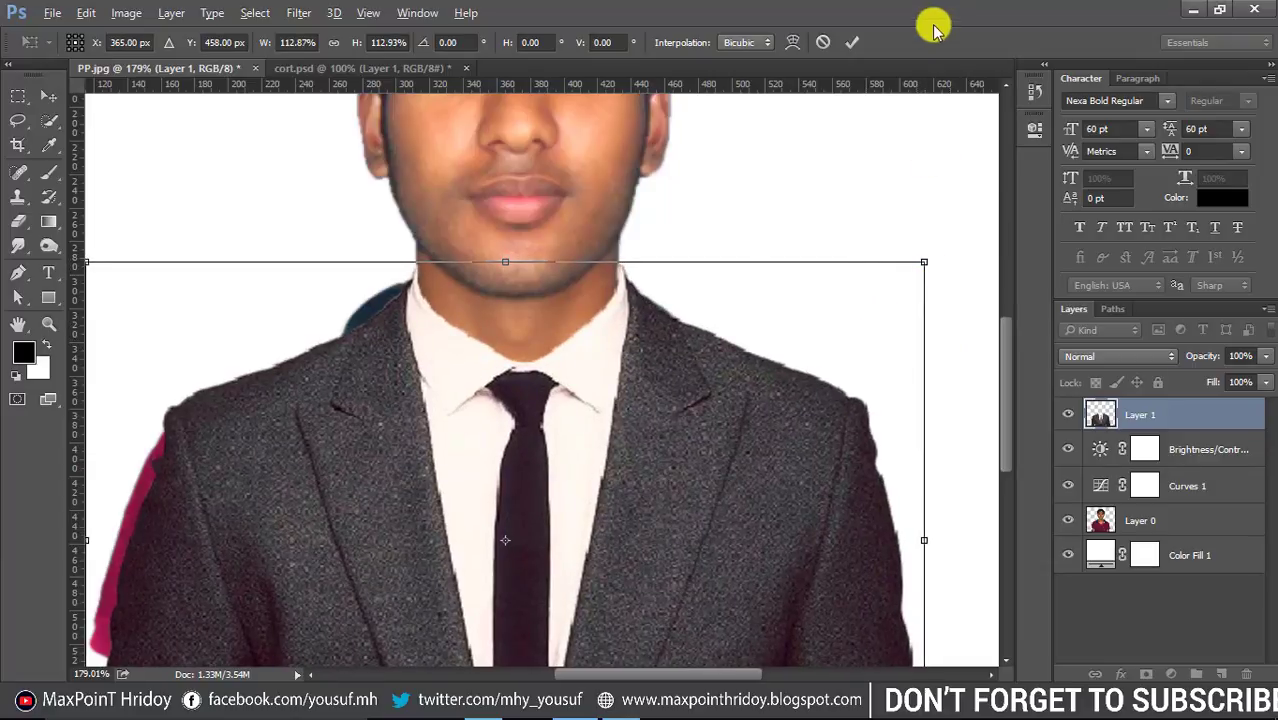
left_click(850, 40)
key("ctrl+0")
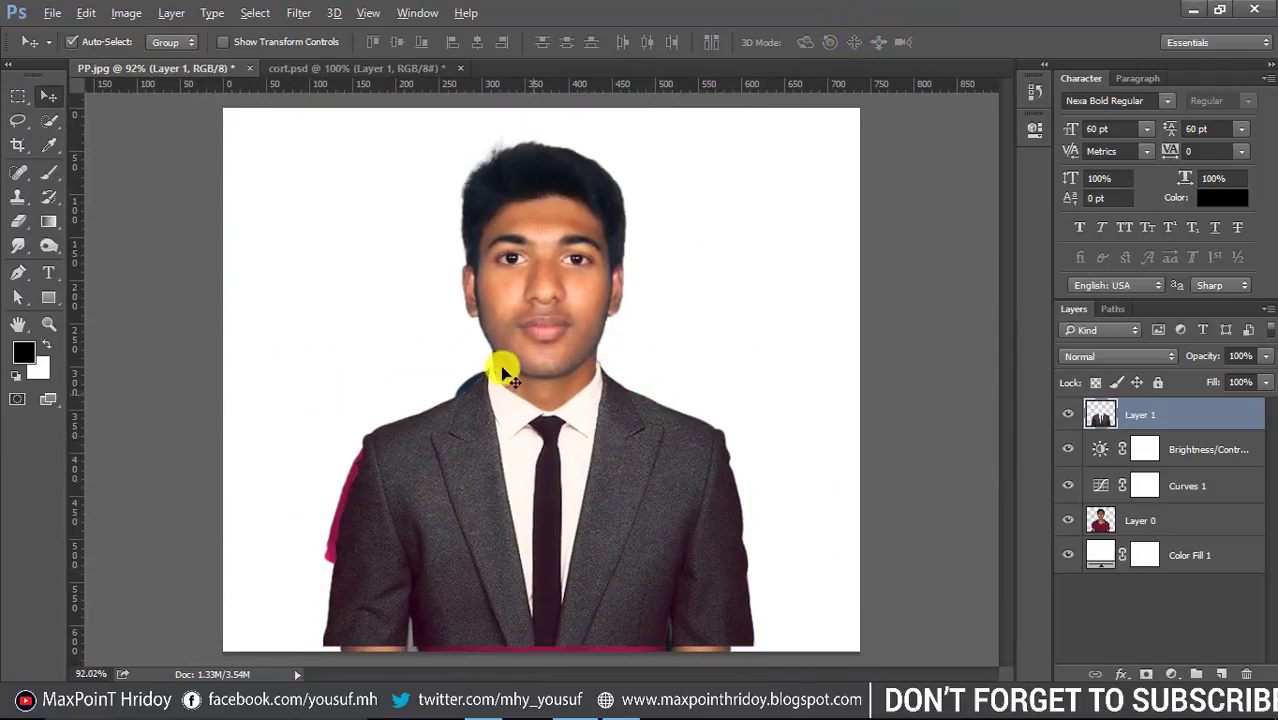
Set the crop size to 40 mm × 50 mm at 300 px/in
left_click(17, 150)
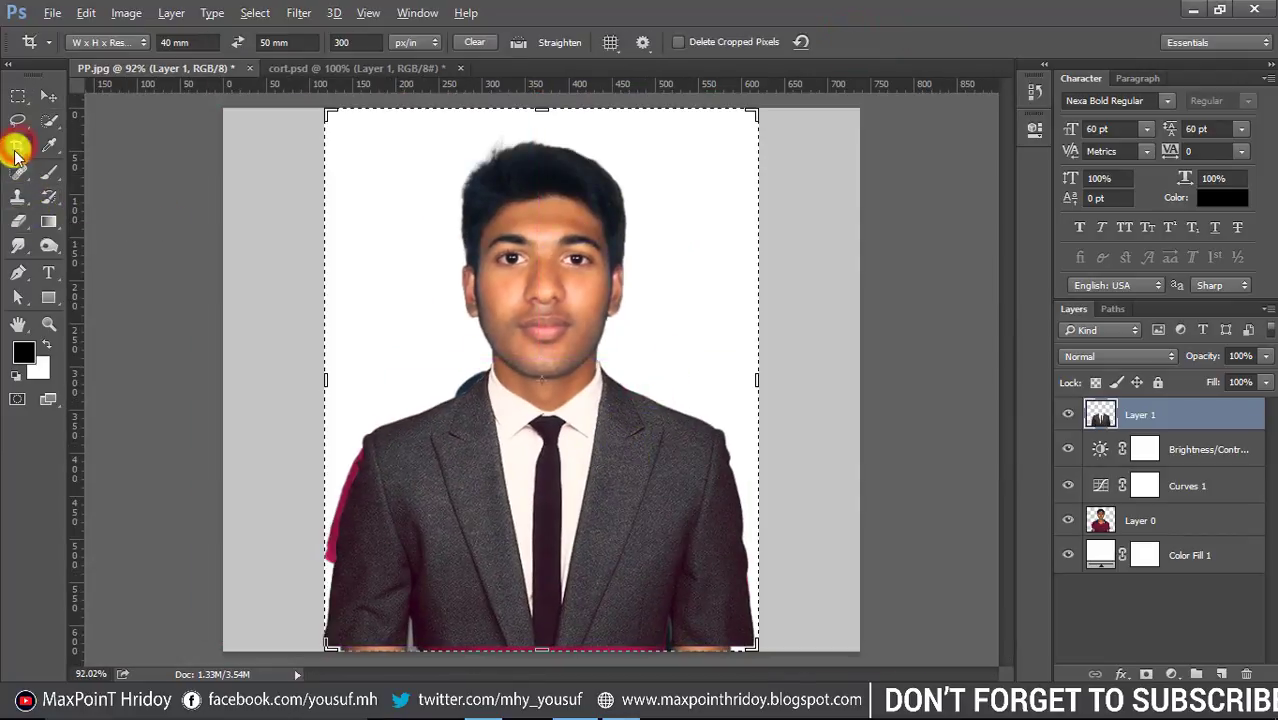
left_click(195, 42)
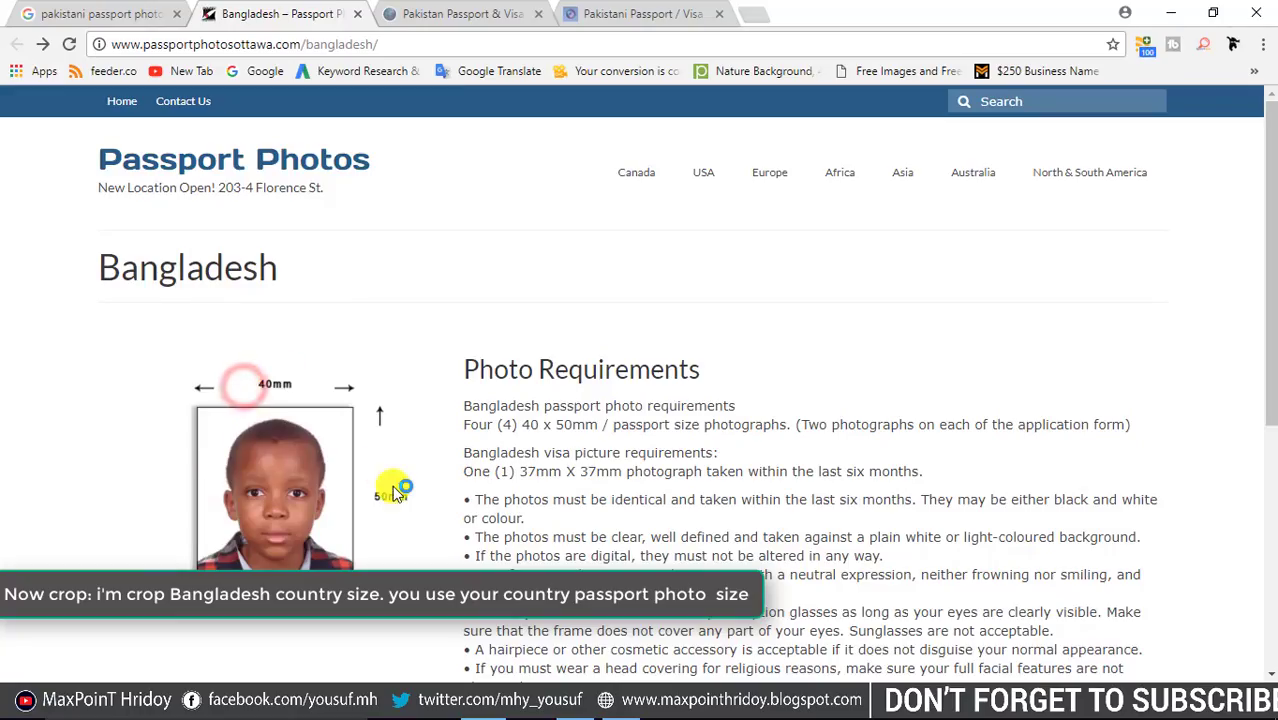
left_click(1171, 13)
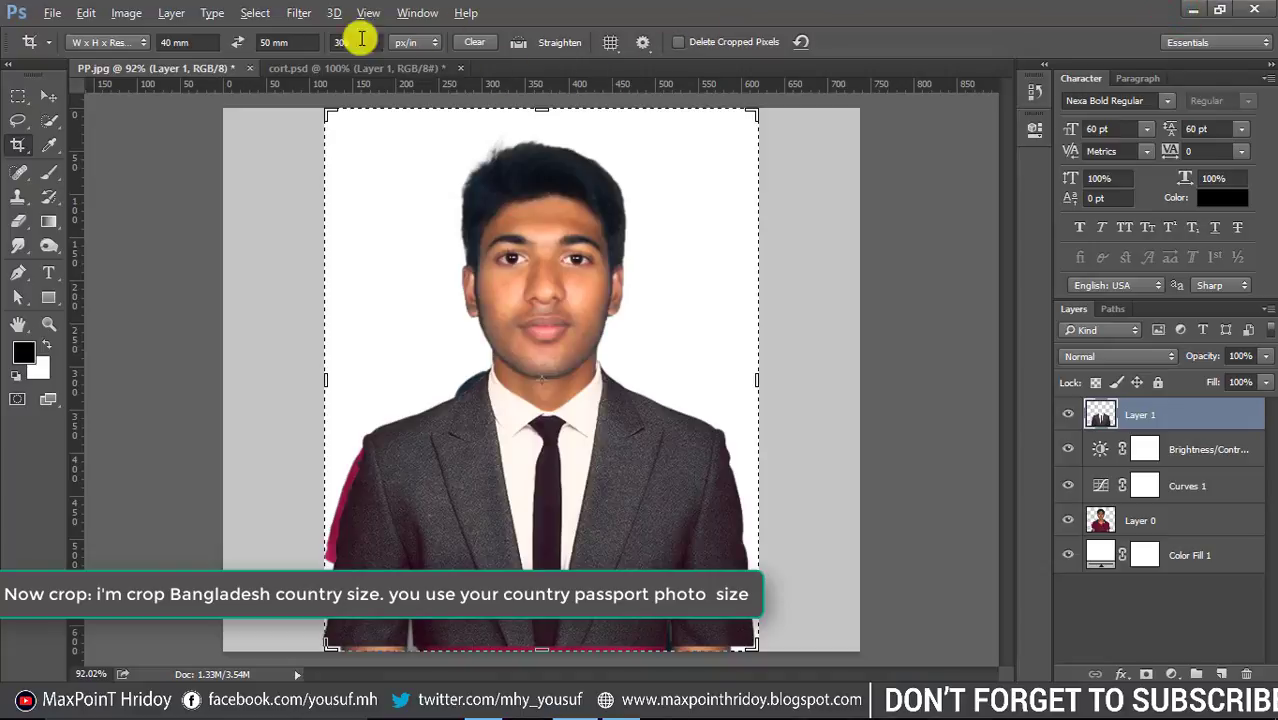
left_click(203, 43)
type("40")
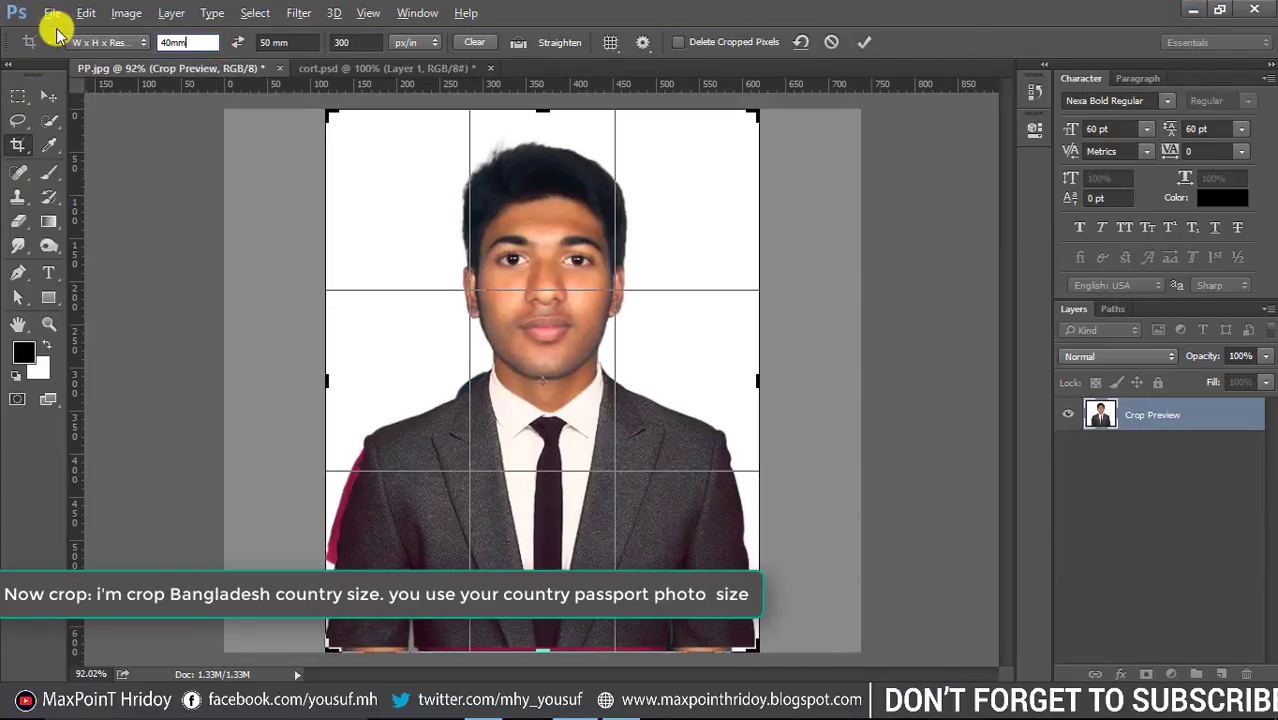
left_click(296, 43)
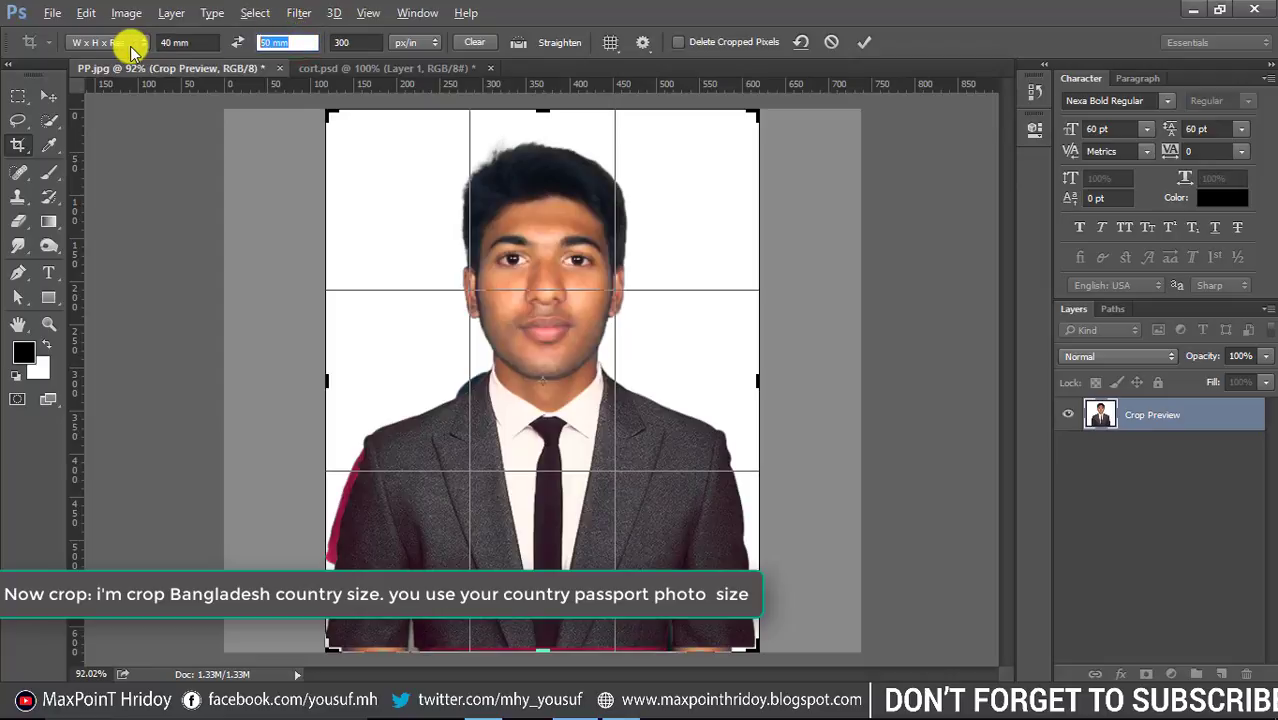
type("50mm")
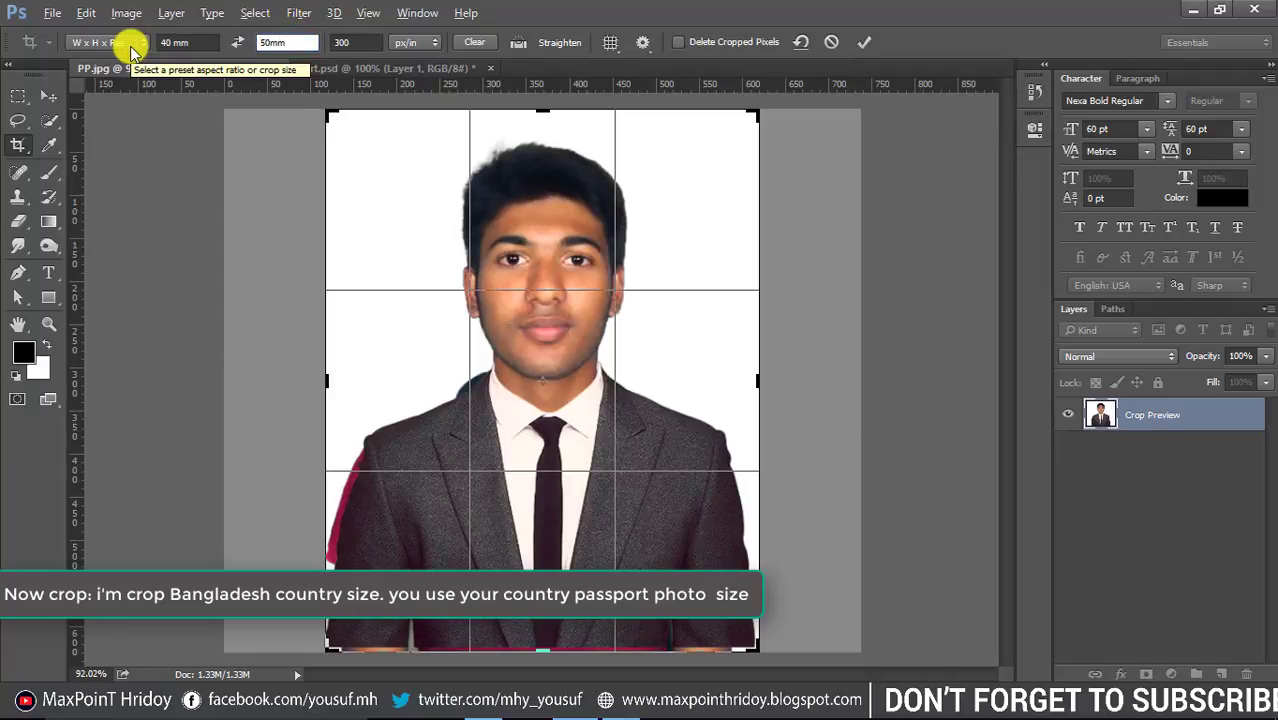
left_click(347, 45)
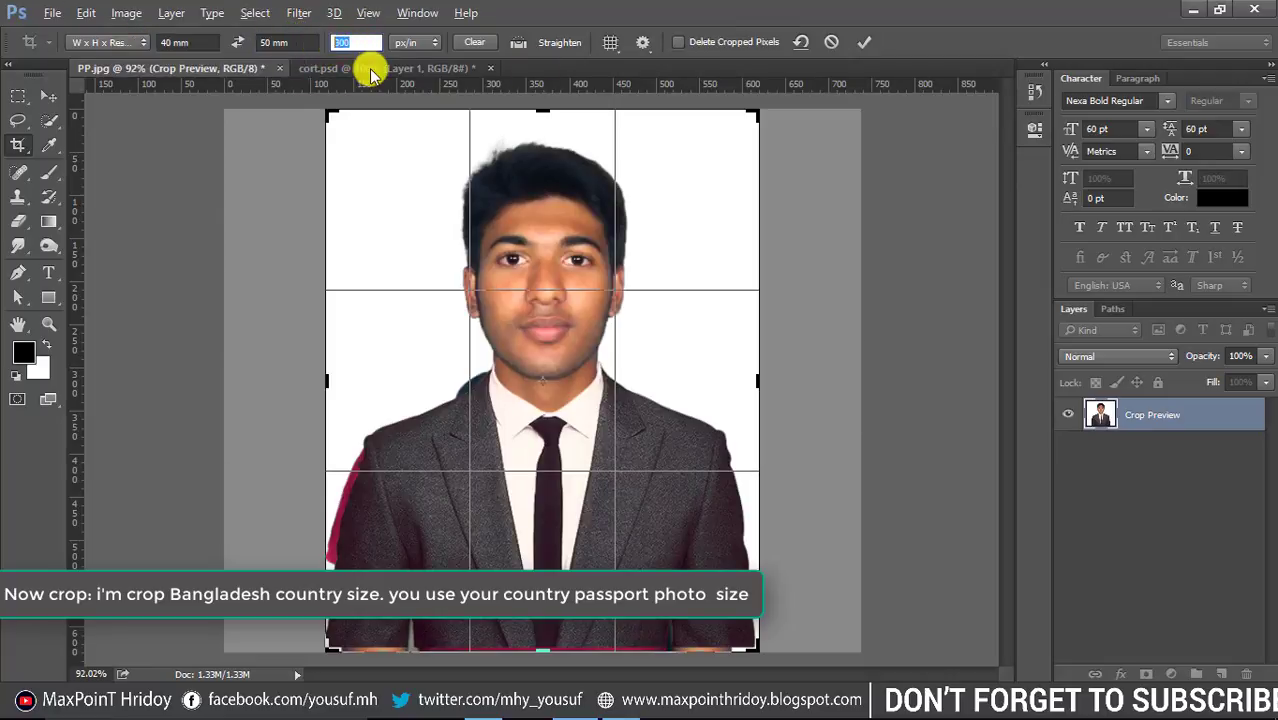
type("3")
key("Return")
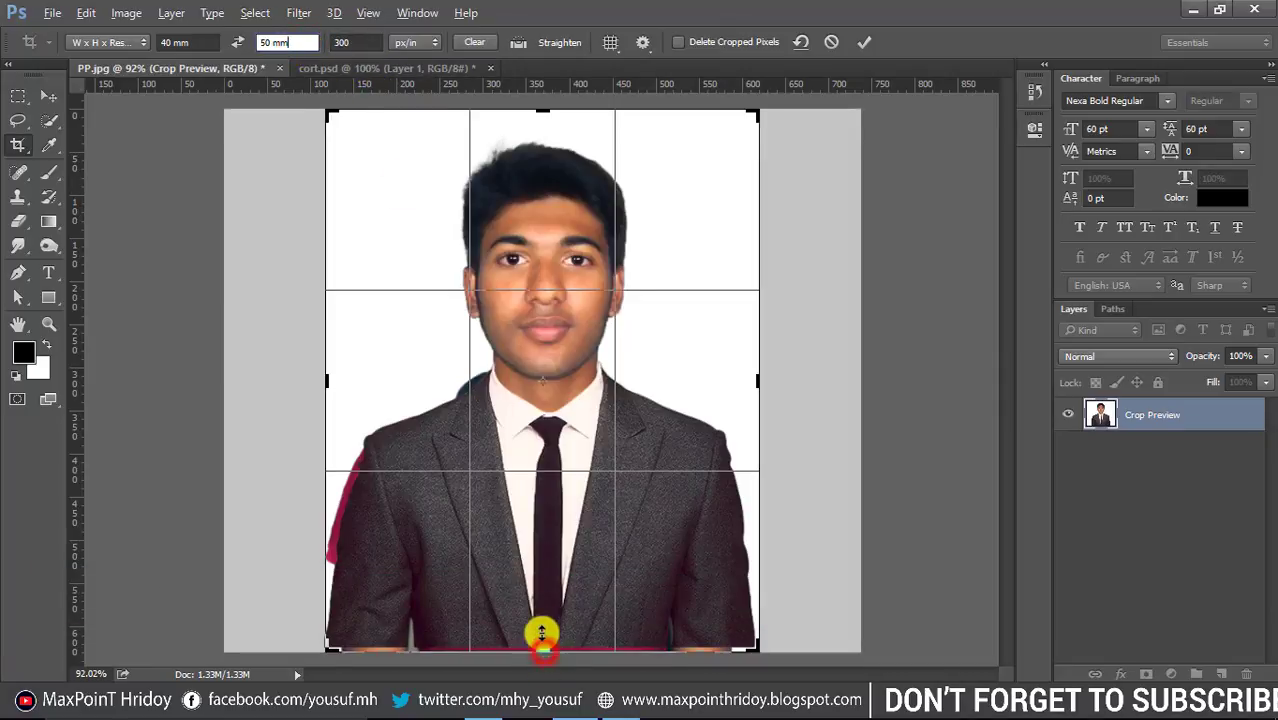
Frame the head and shoulders in the crop box and apply the crop
mouse_move(544, 661)
left_mouse_down()
mouse_move(536, 602)
mouse_move(569, 526)
left_mouse_up()
left_click_drag(546, 595, 545, 595)
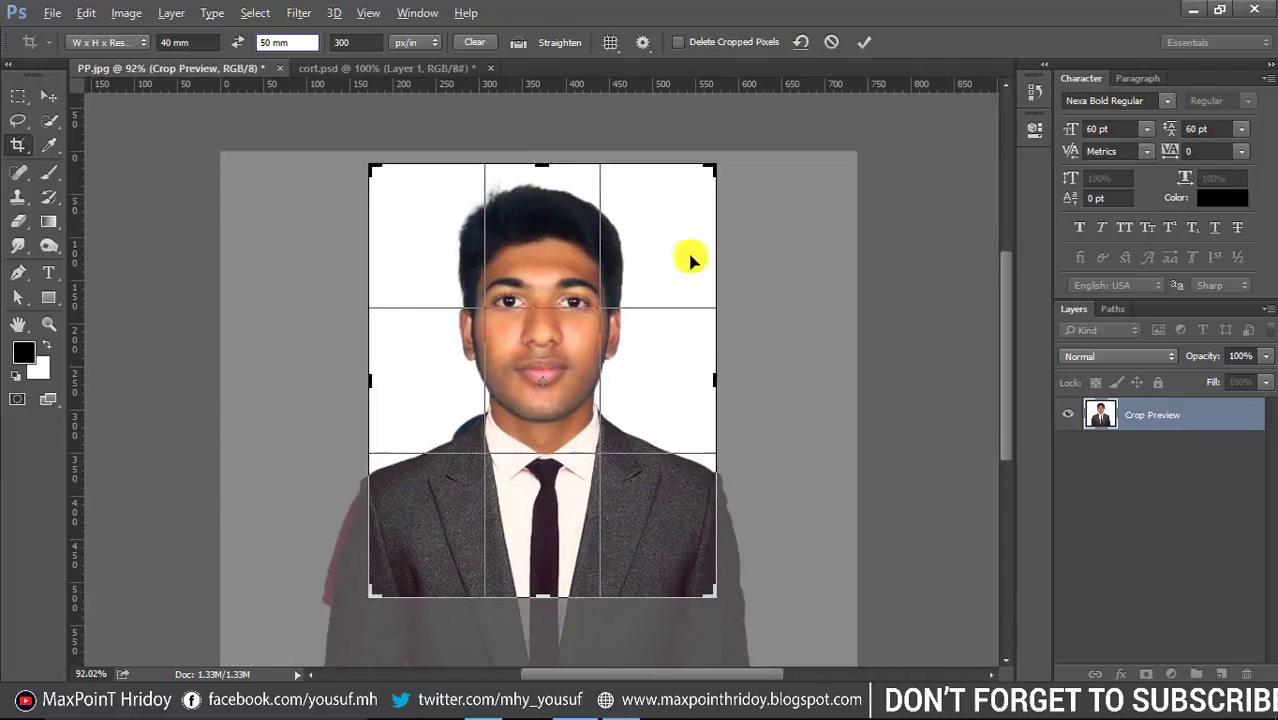
left_click(861, 42)
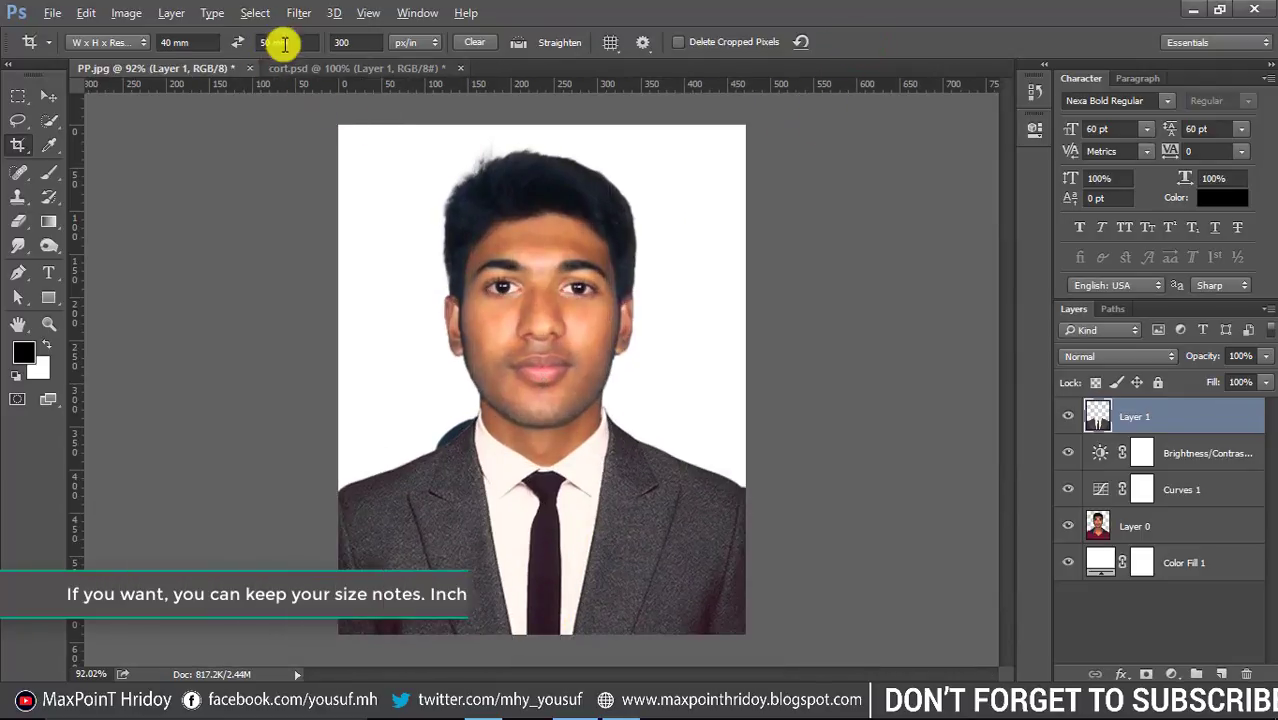
Check the photo's Image Size values in millimetres and inches
left_click(283, 42)
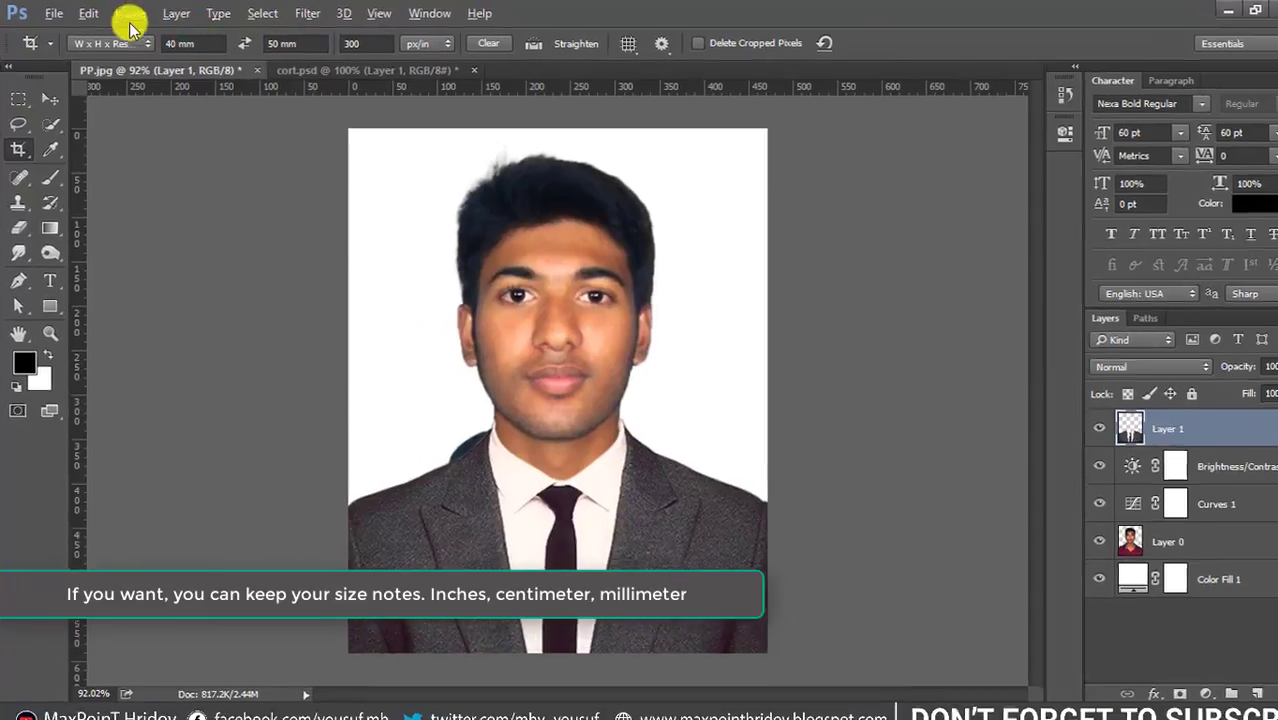
left_click(126, 13)
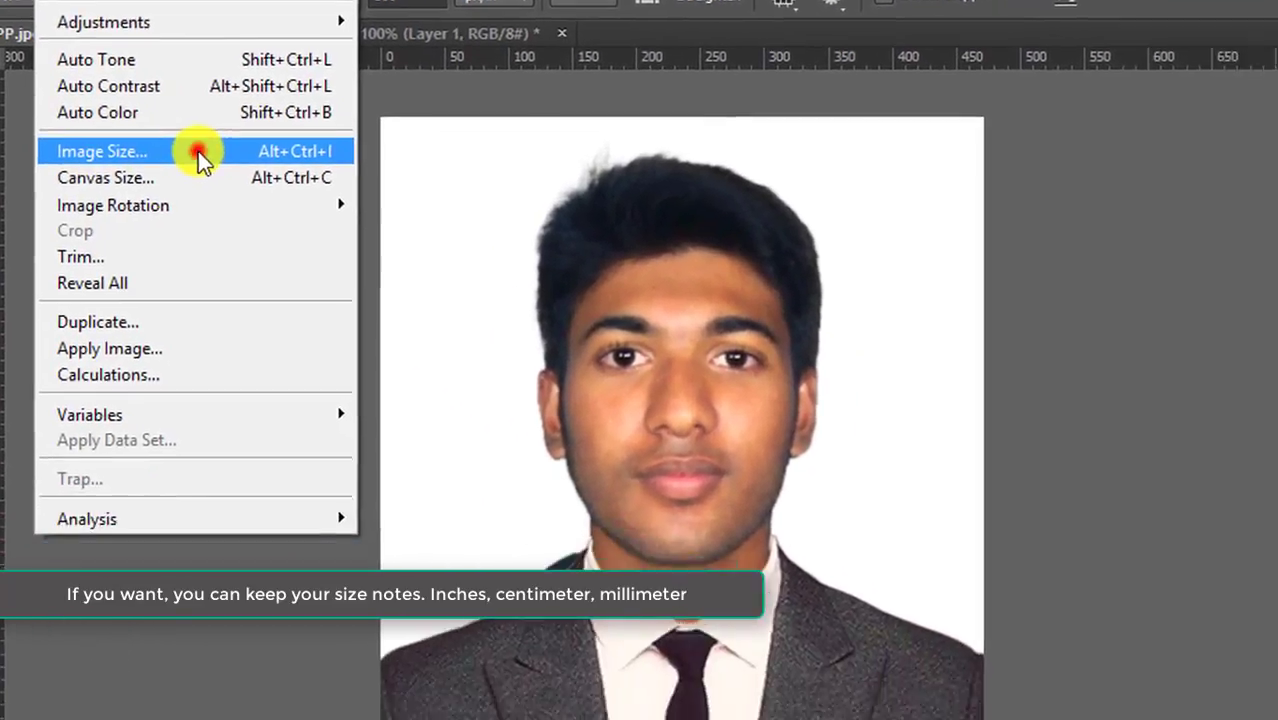
left_click(224, 232)
left_click(935, 249)
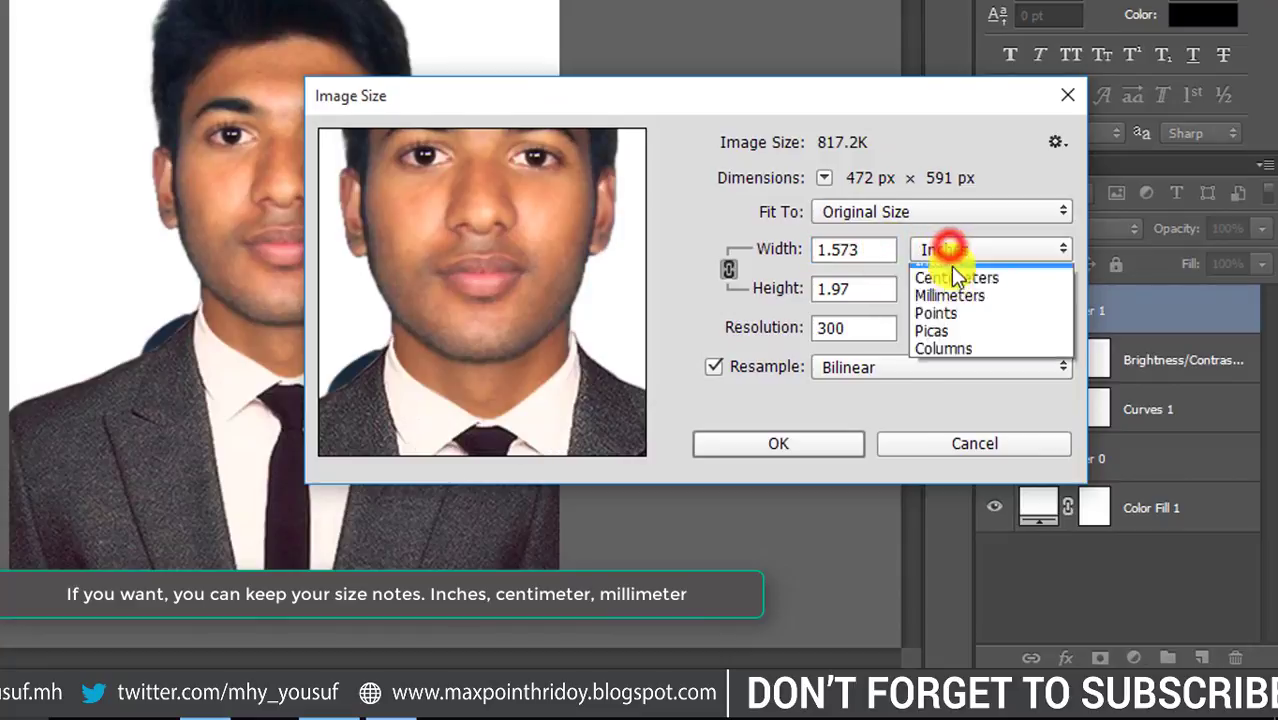
left_click(965, 345)
double_click(874, 249)
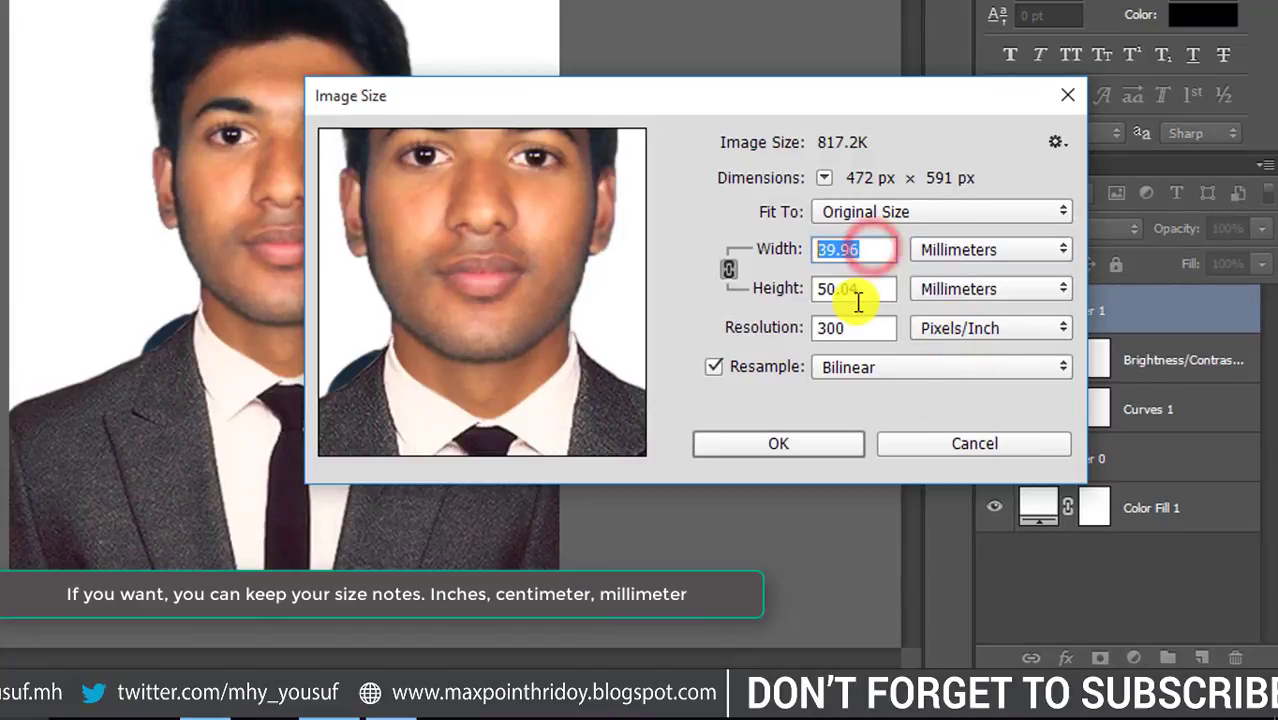
double_click(860, 288)
double_click(857, 328)
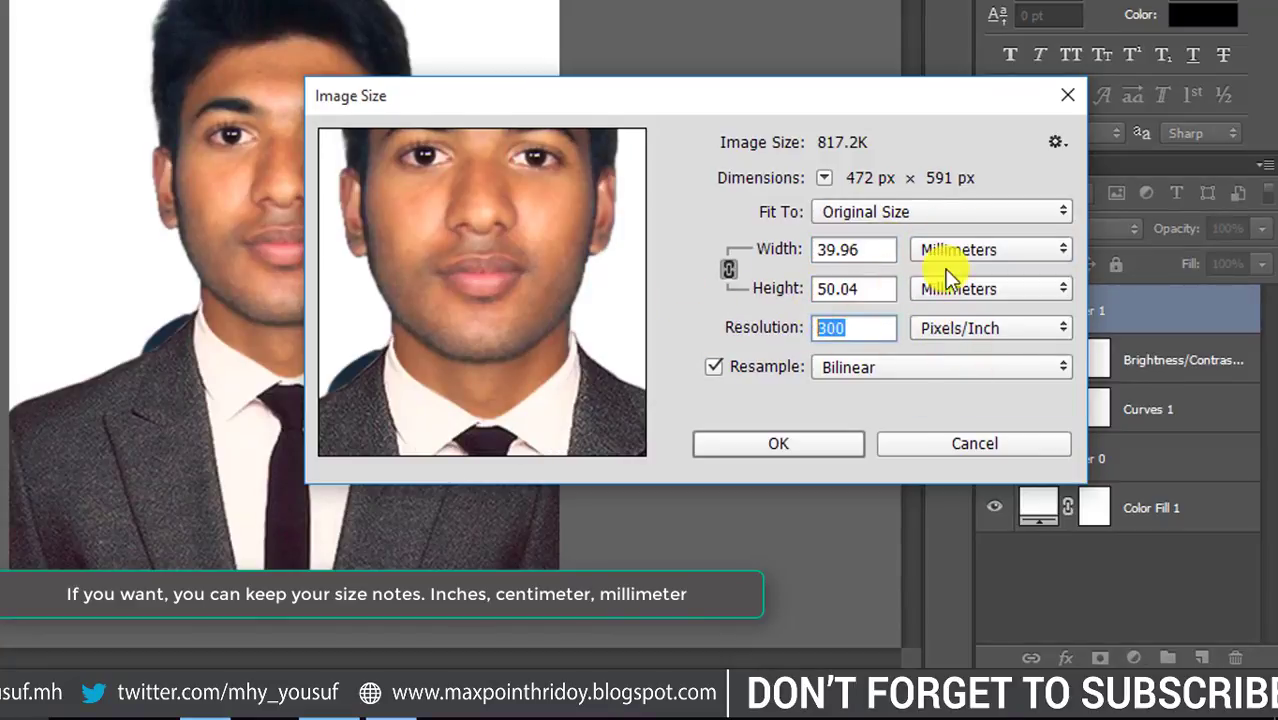
left_click(941, 251)
left_click(920, 310)
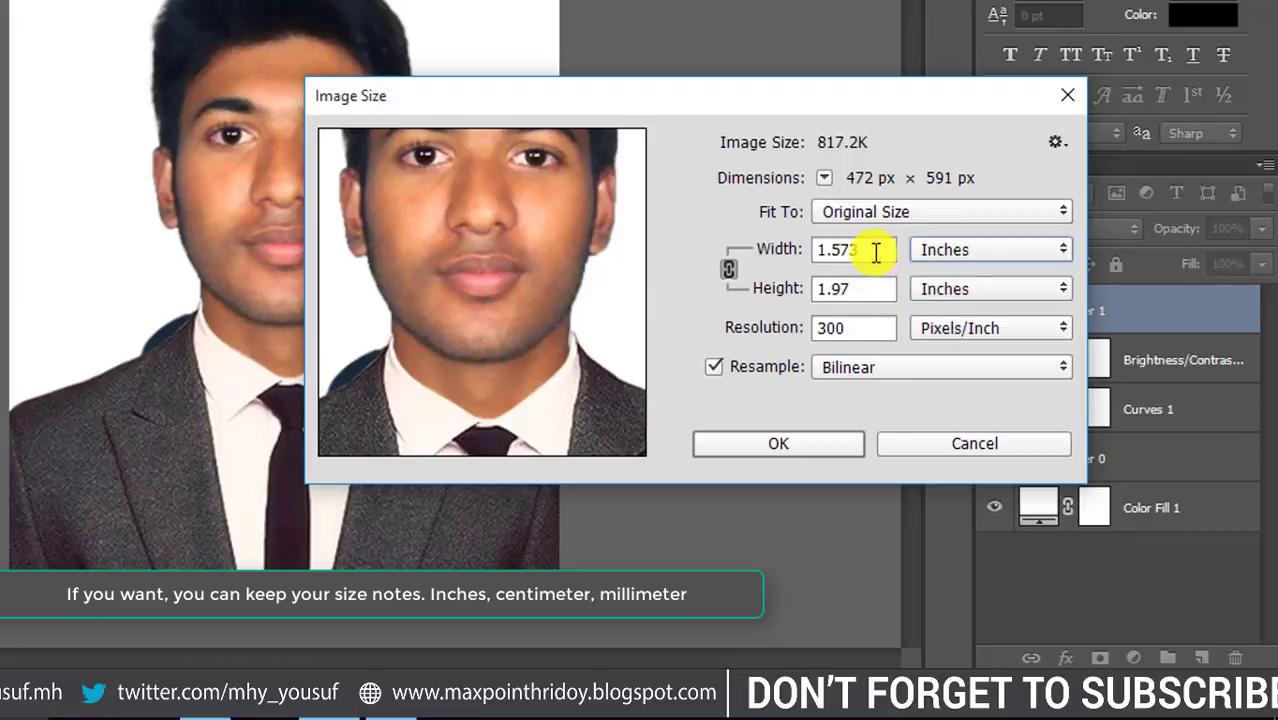
Switch units to centimetres and apply the 4 × 5 cm size at 300 px/in
double_click(866, 255)
double_click(844, 289)
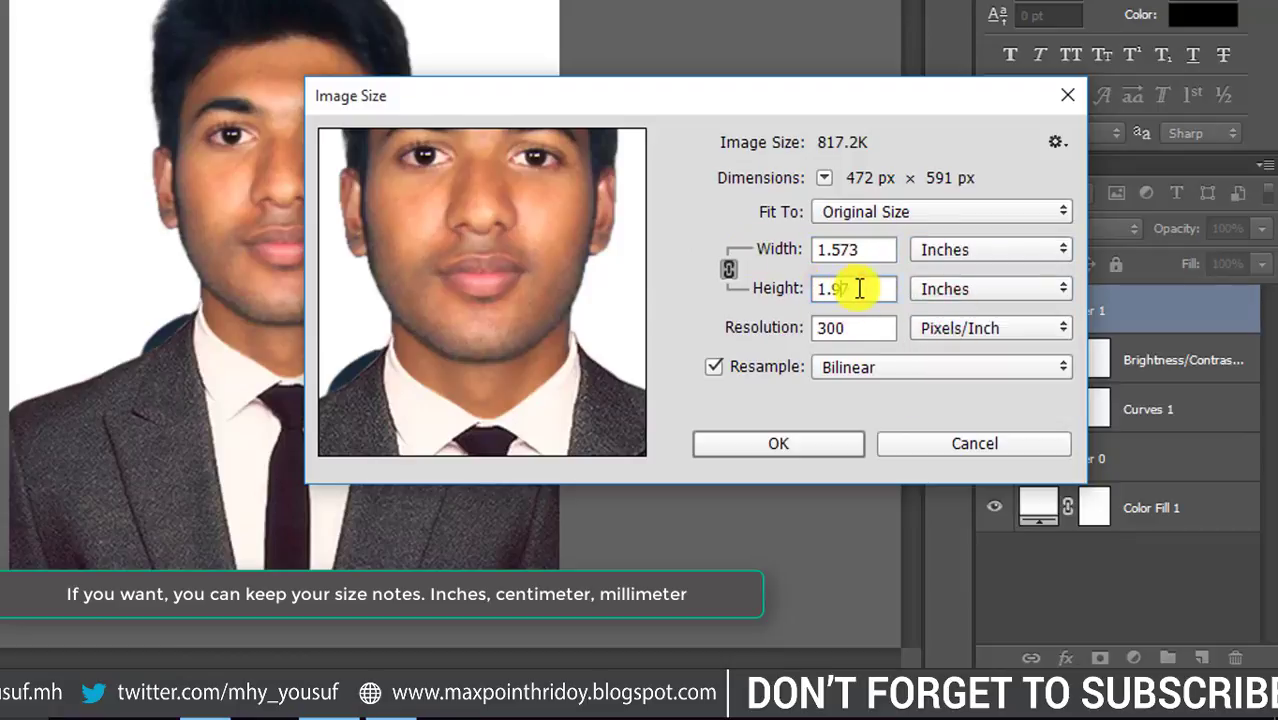
left_click(960, 250)
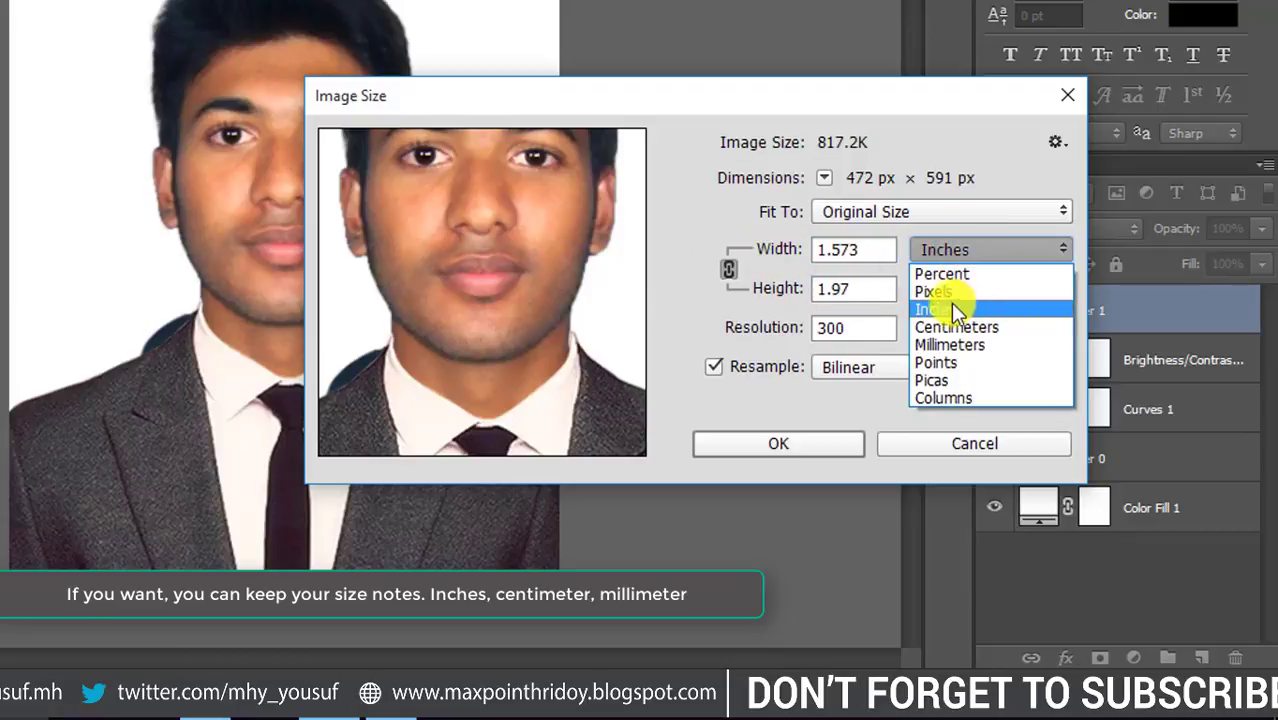
left_click(935, 291)
double_click(862, 250)
double_click(870, 289)
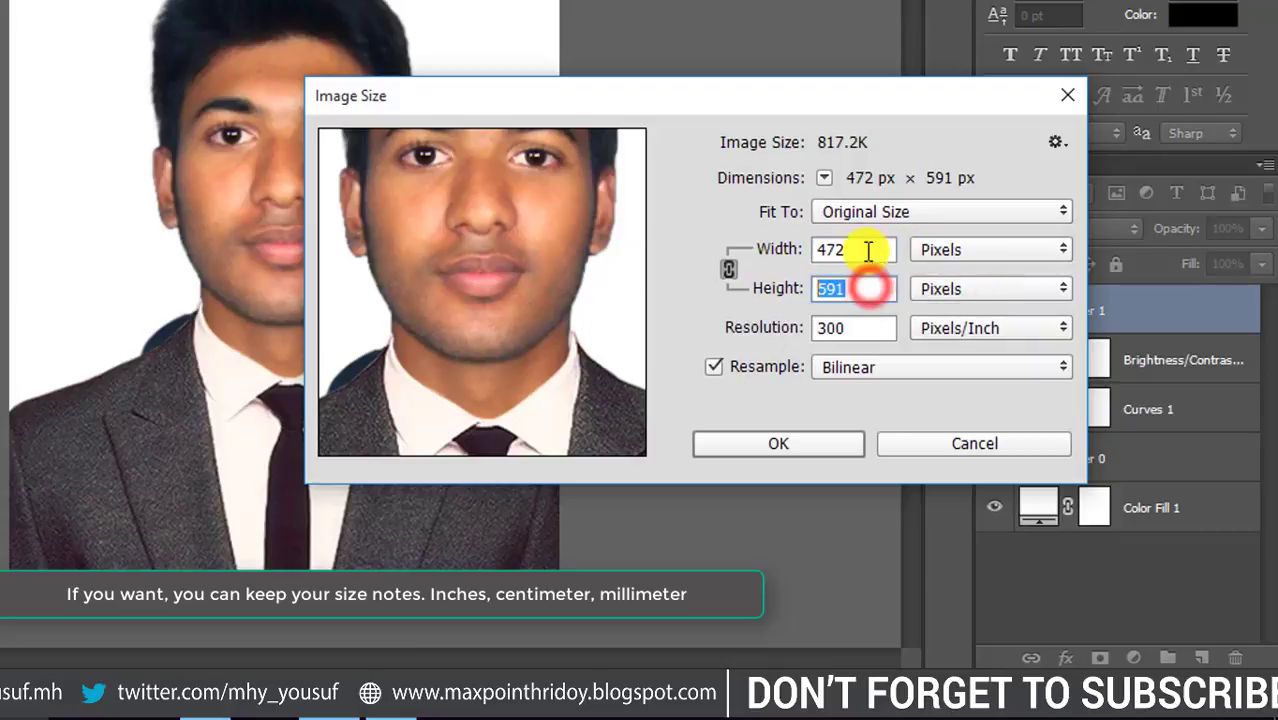
left_click(941, 250)
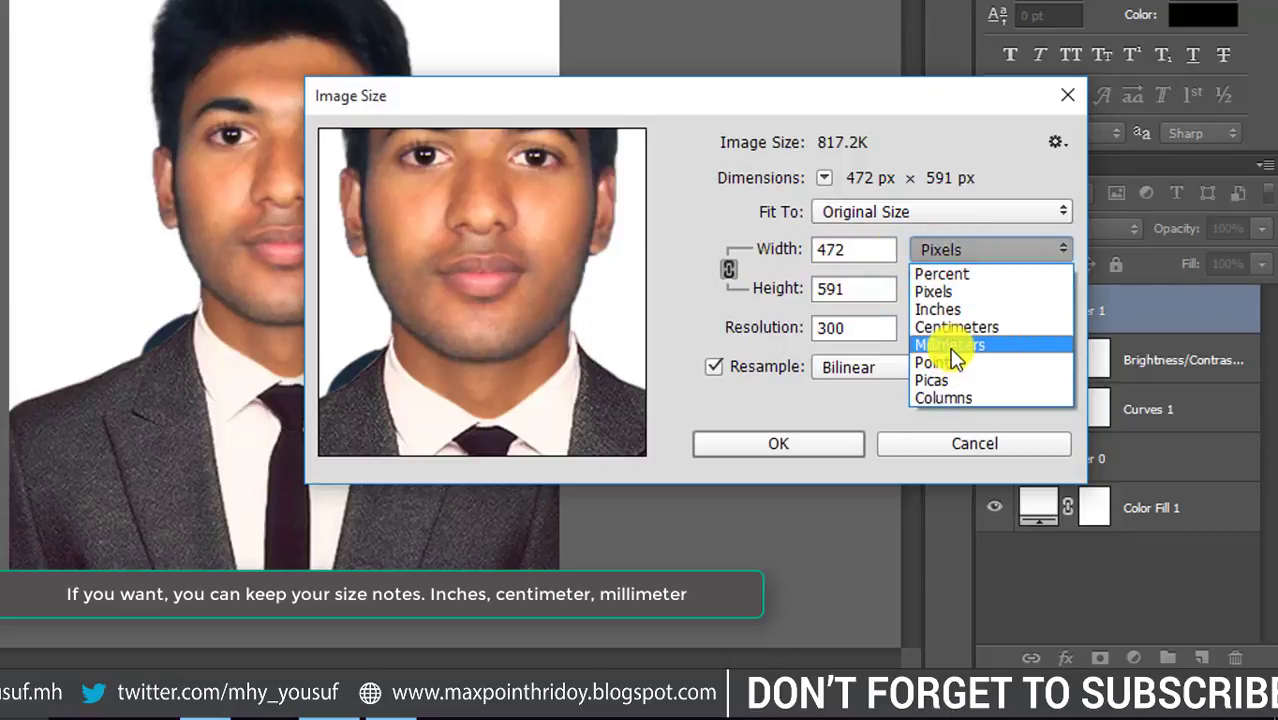
left_click(948, 327)
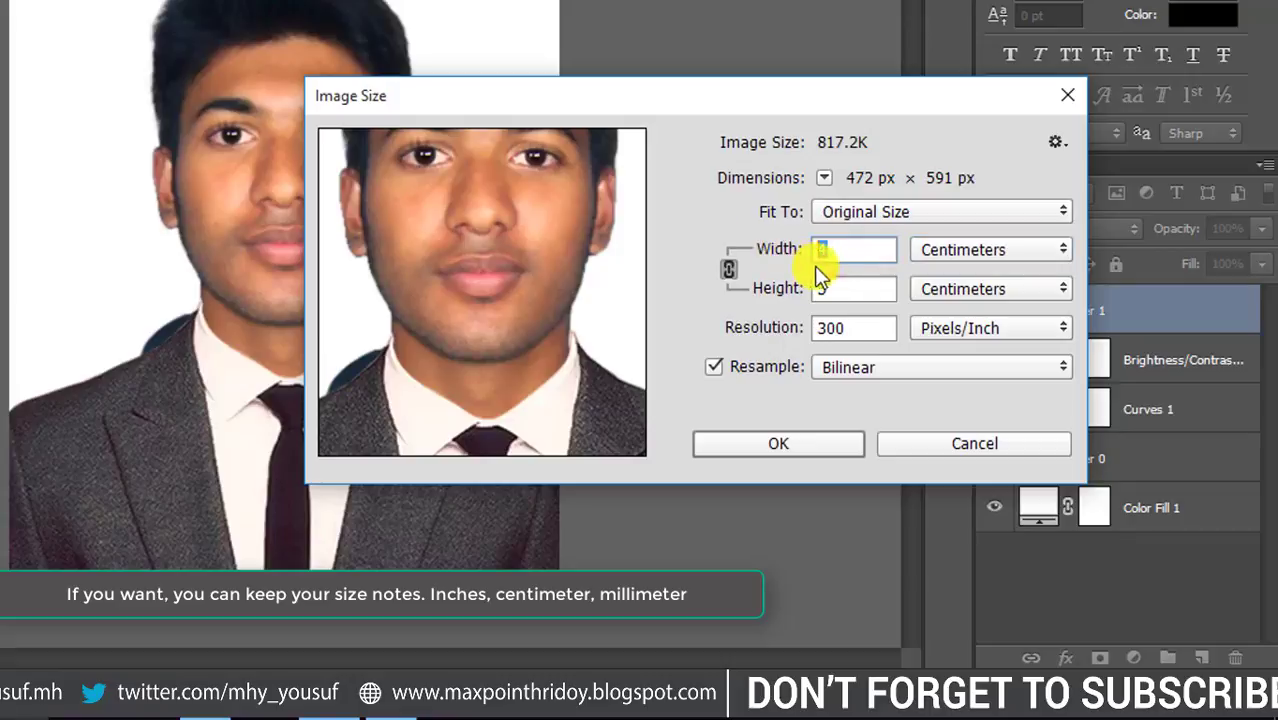
double_click(850, 327)
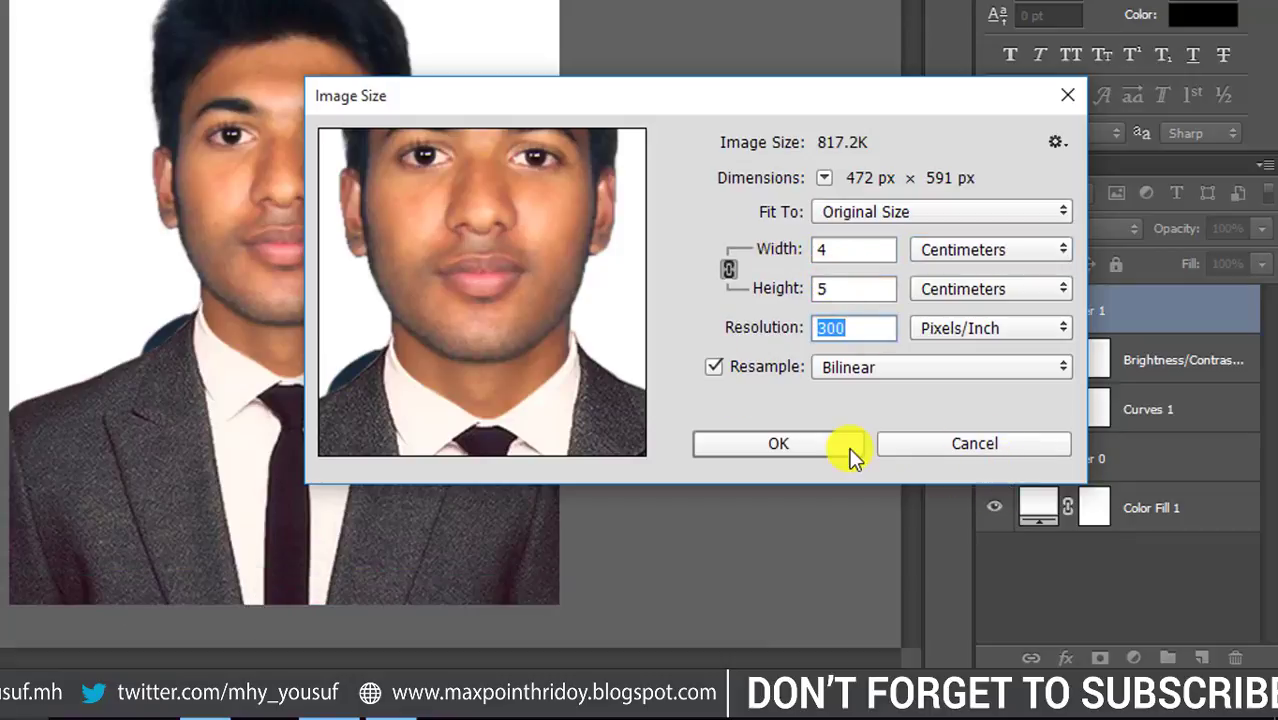
left_click(822, 443)
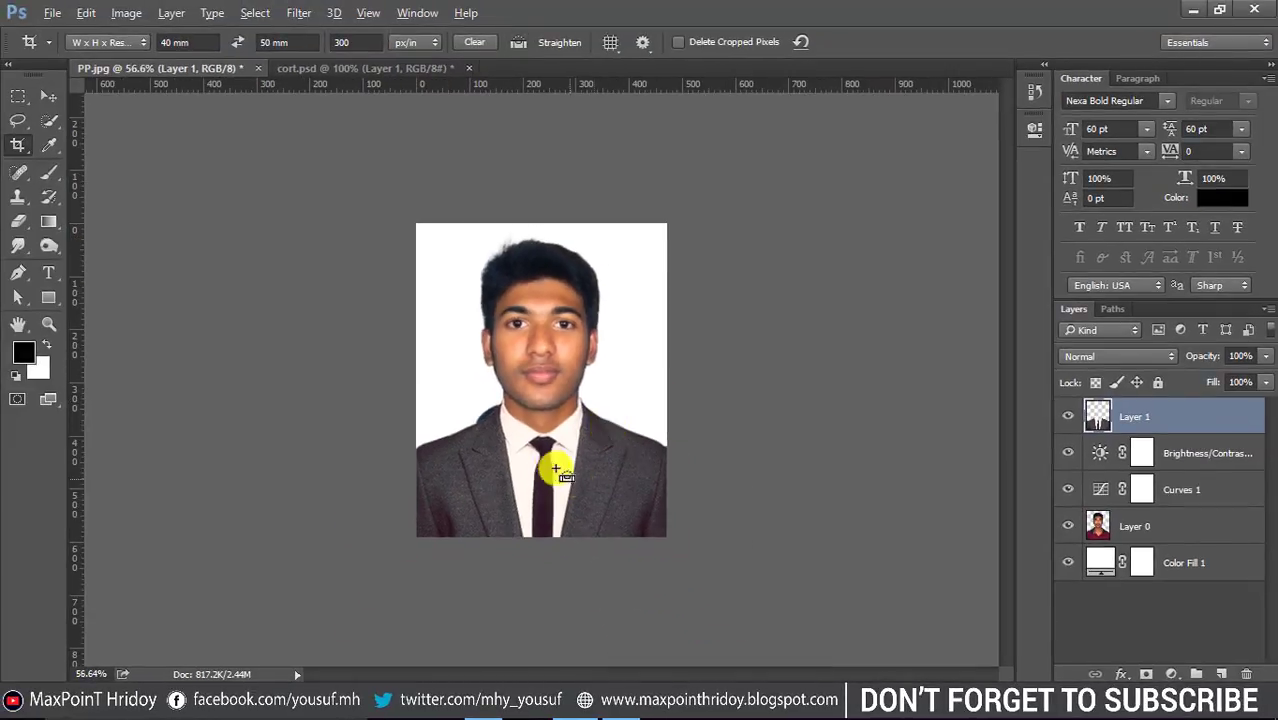
scroll(556, 470, "up", 1)
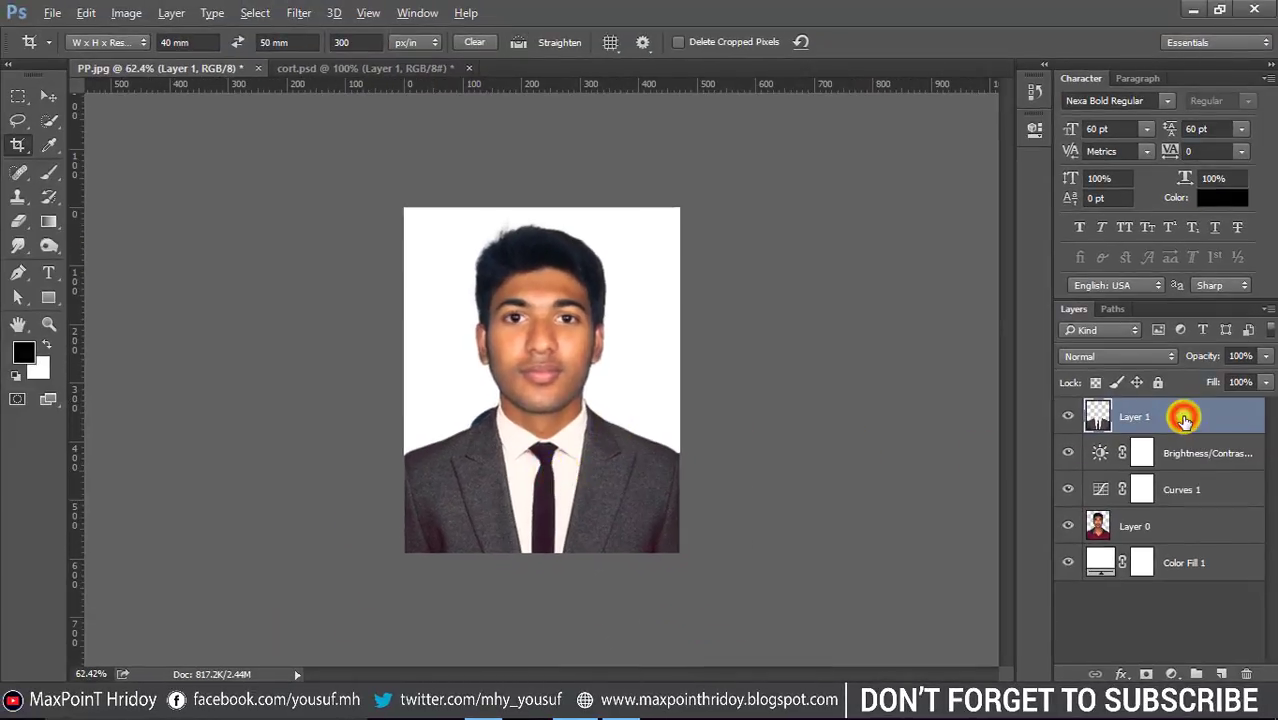
Pucker the coat's left, right and lower-left sides and the tie knot area in Liquify
left_click(298, 12)
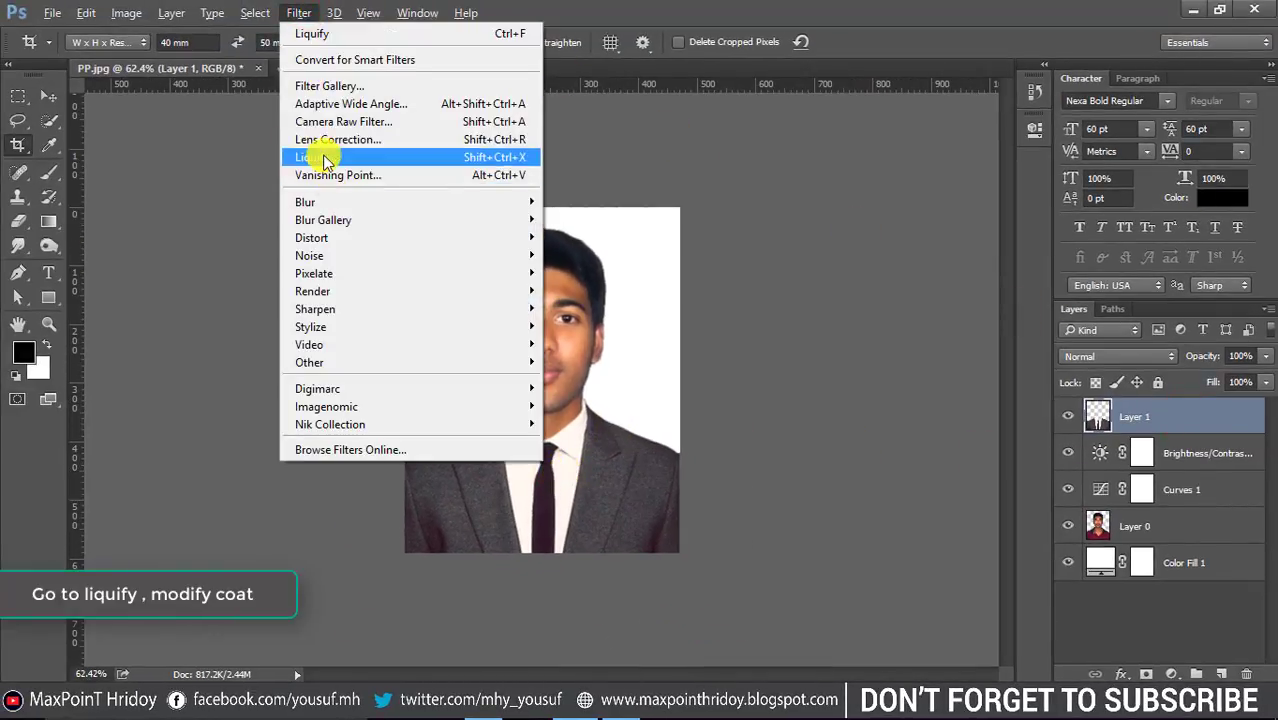
left_click(322, 160)
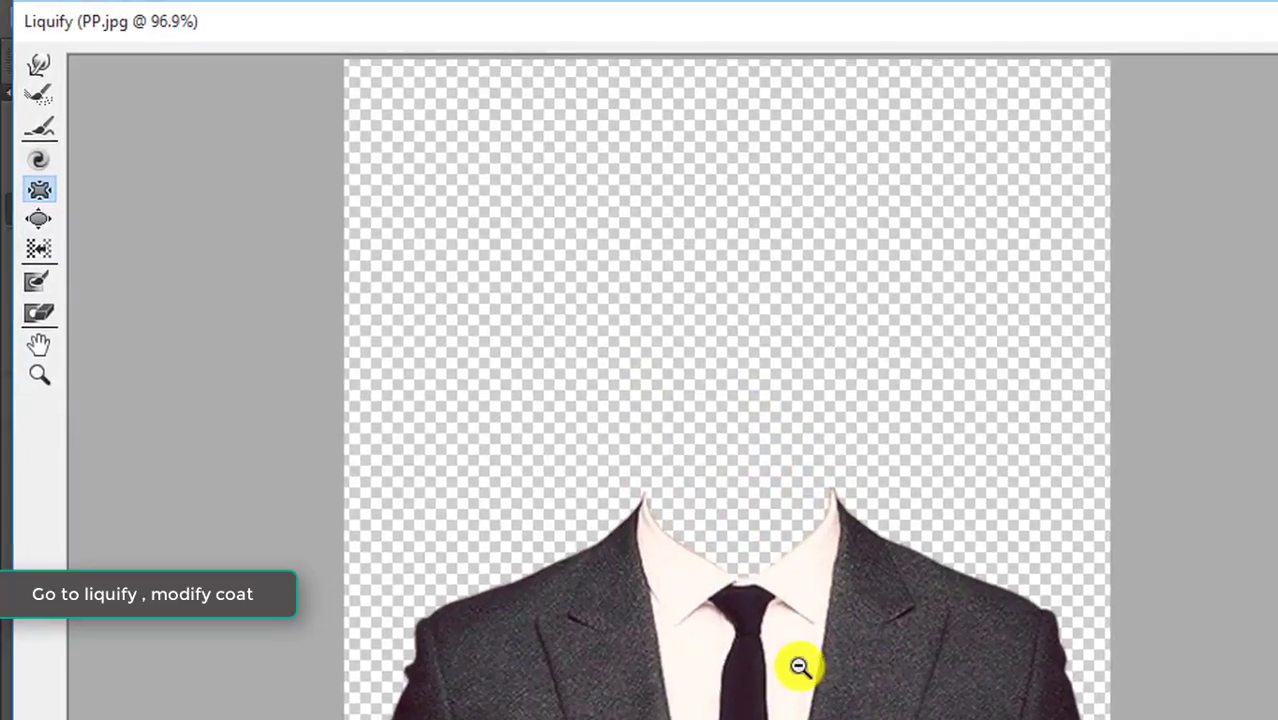
left_click(799, 666, "ctrl+alt")
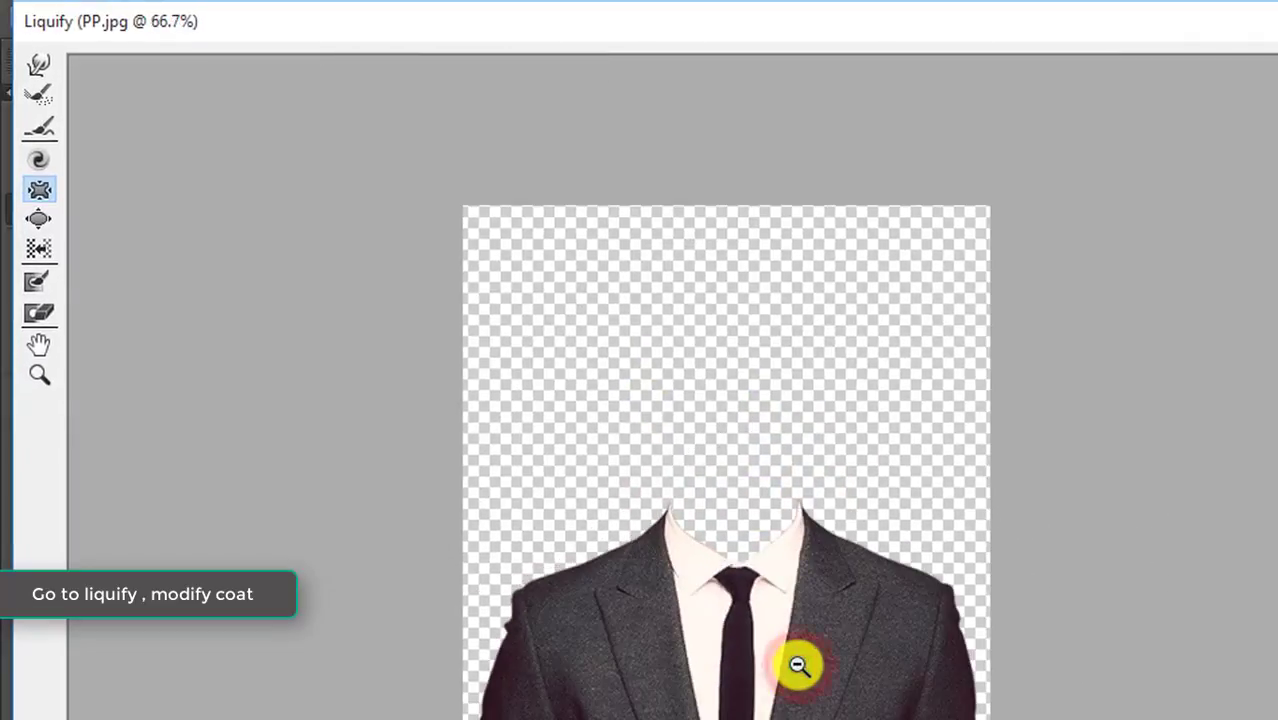
left_click(39, 196)
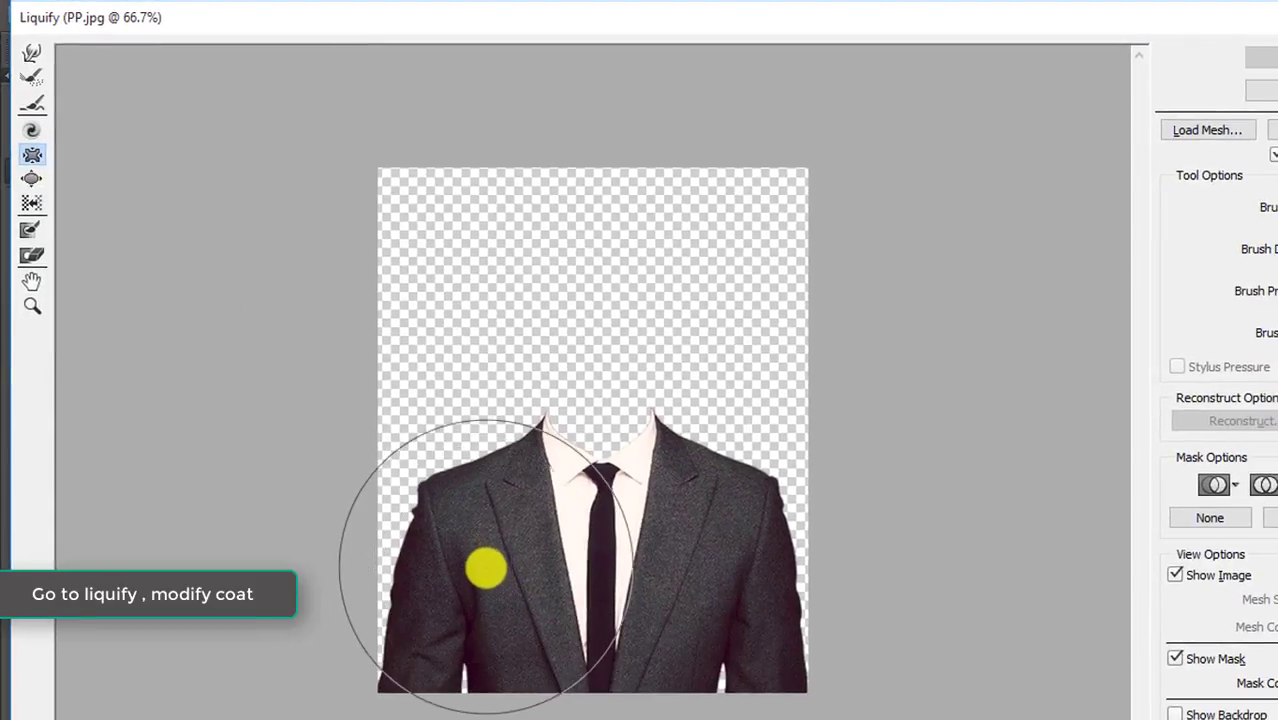
left_click(485, 568)
left_click(719, 591)
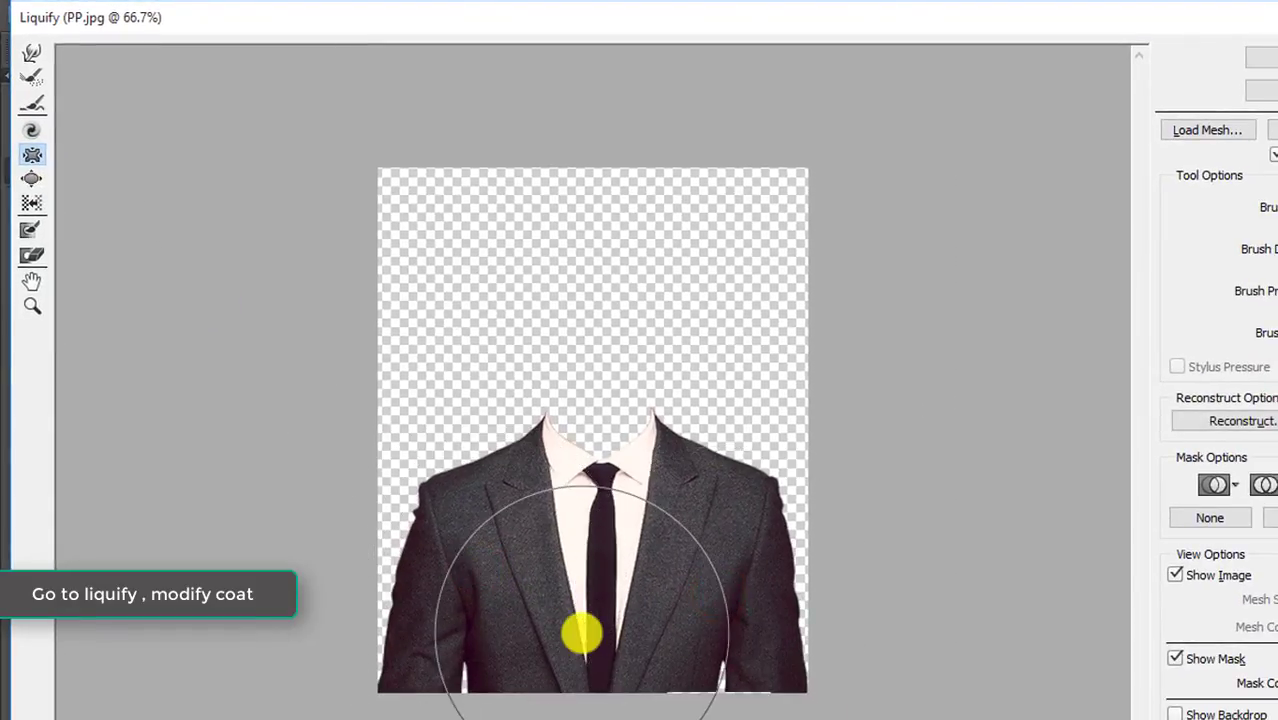
left_click(462, 650)
key("bracketright")
key("bracketright")
key("bracketright")
left_click(589, 518)
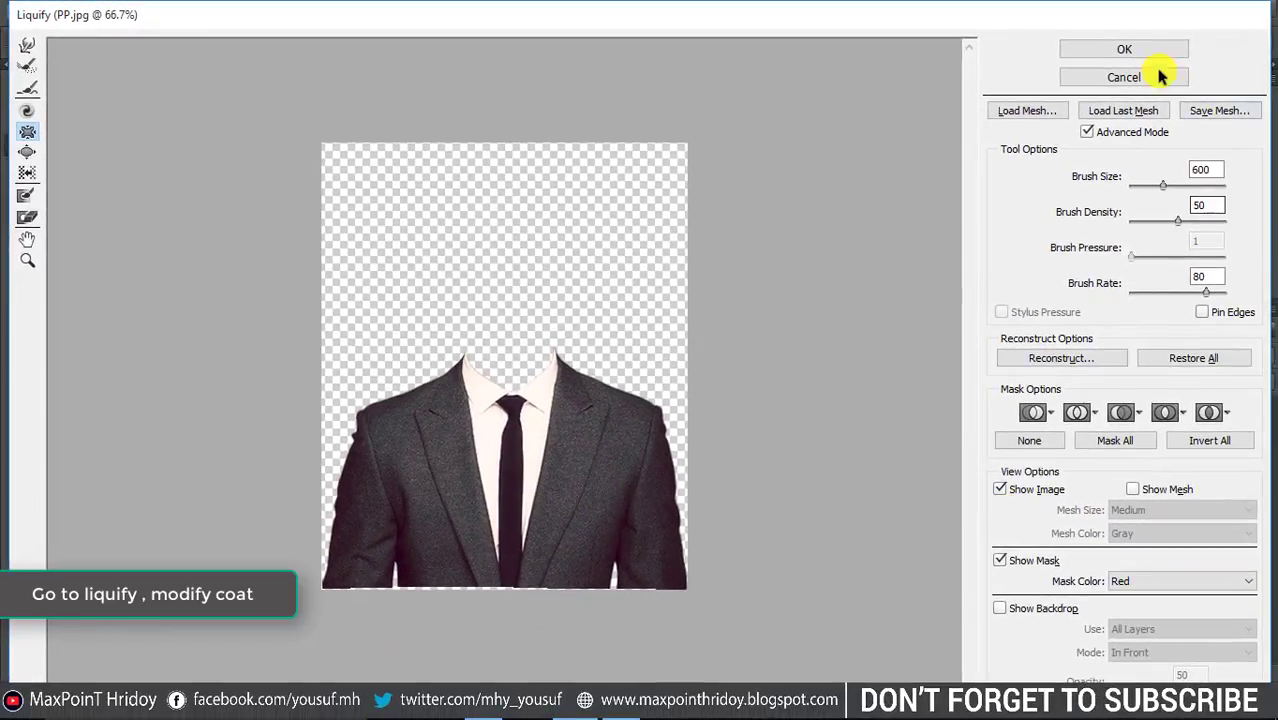
left_click(1132, 52)
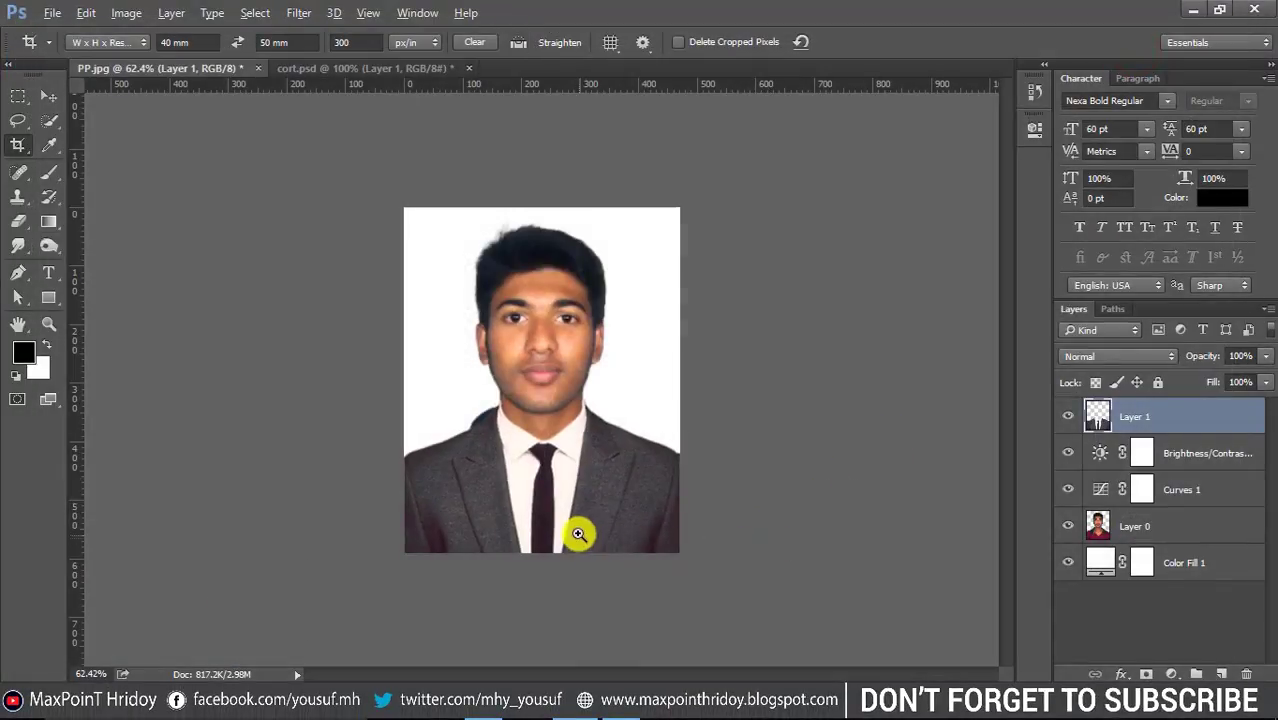
Zoom in on the chin and erase Layer 1's stray collar pixels along both neck edges
left_click_drag(578, 534, 633, 566)
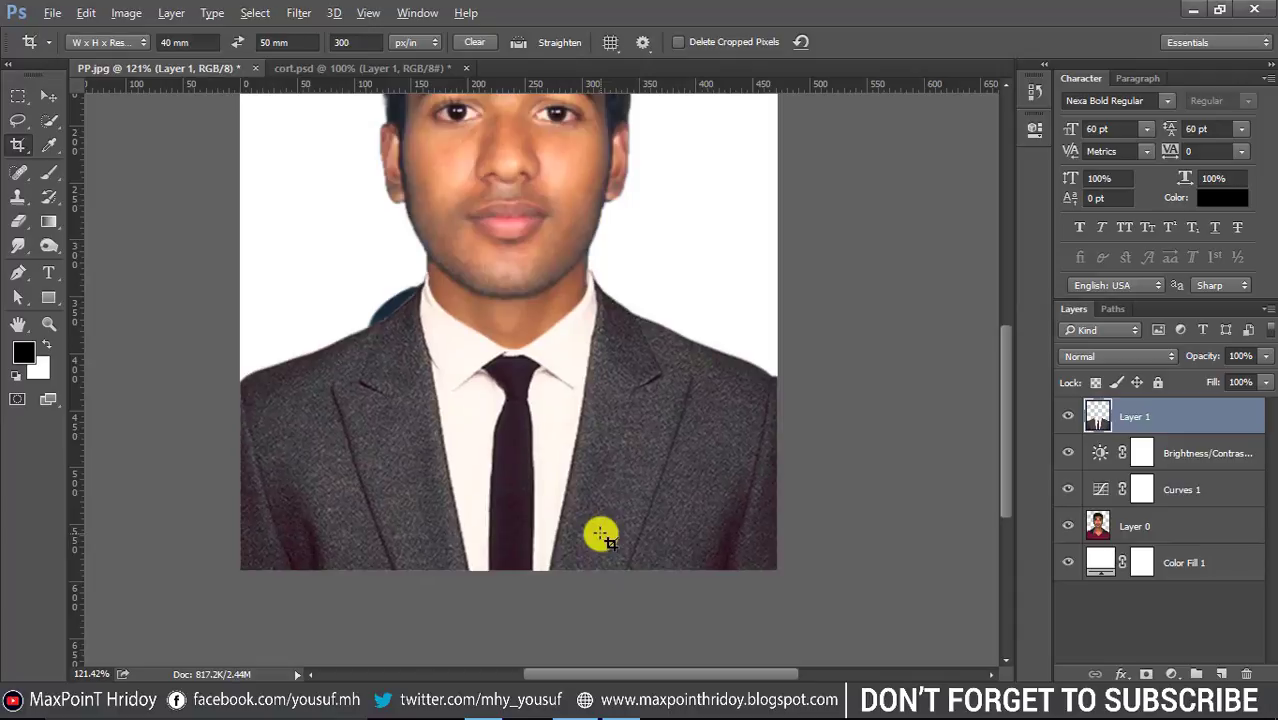
left_click_drag(588, 474, 585, 437)
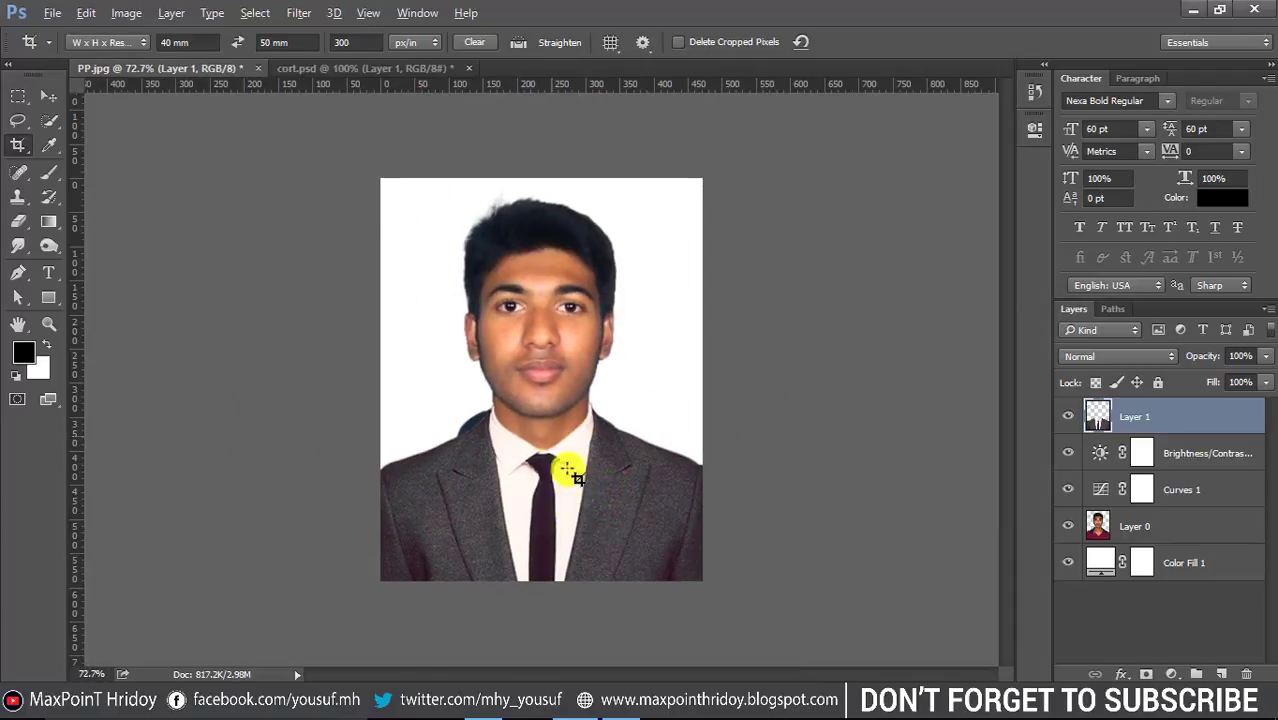
left_click_drag(462, 437, 540, 497)
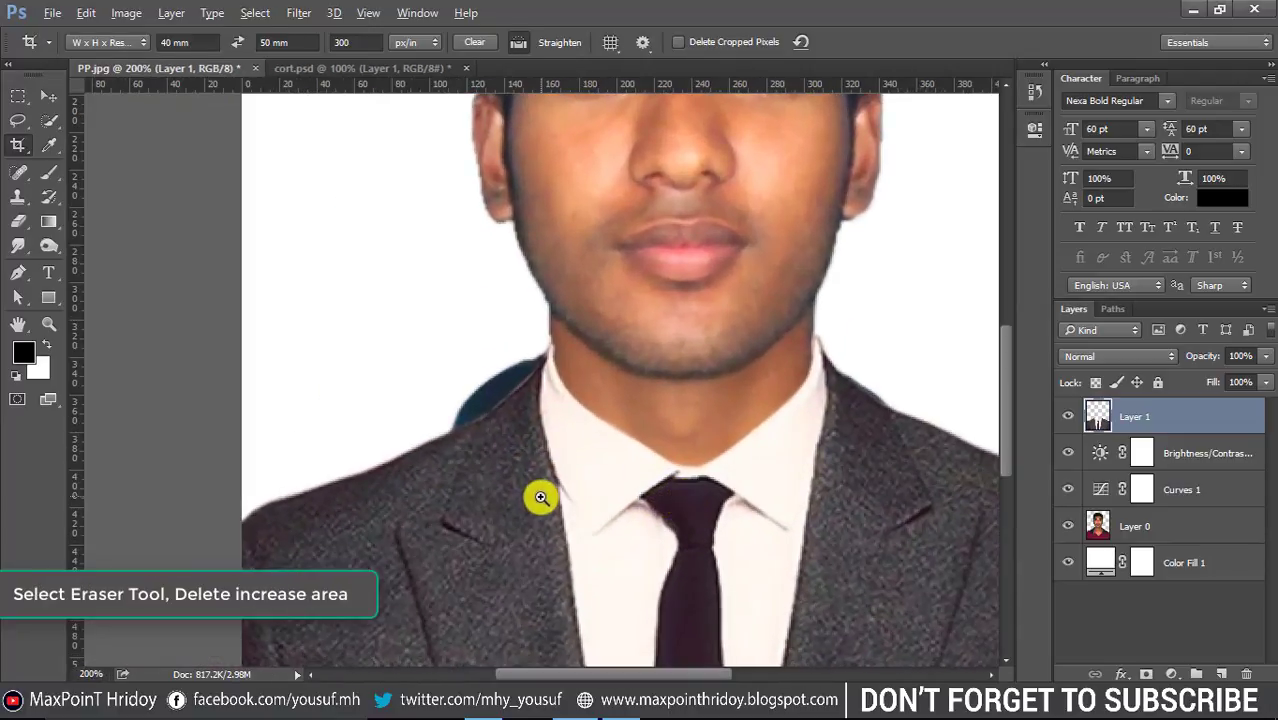
key("v")
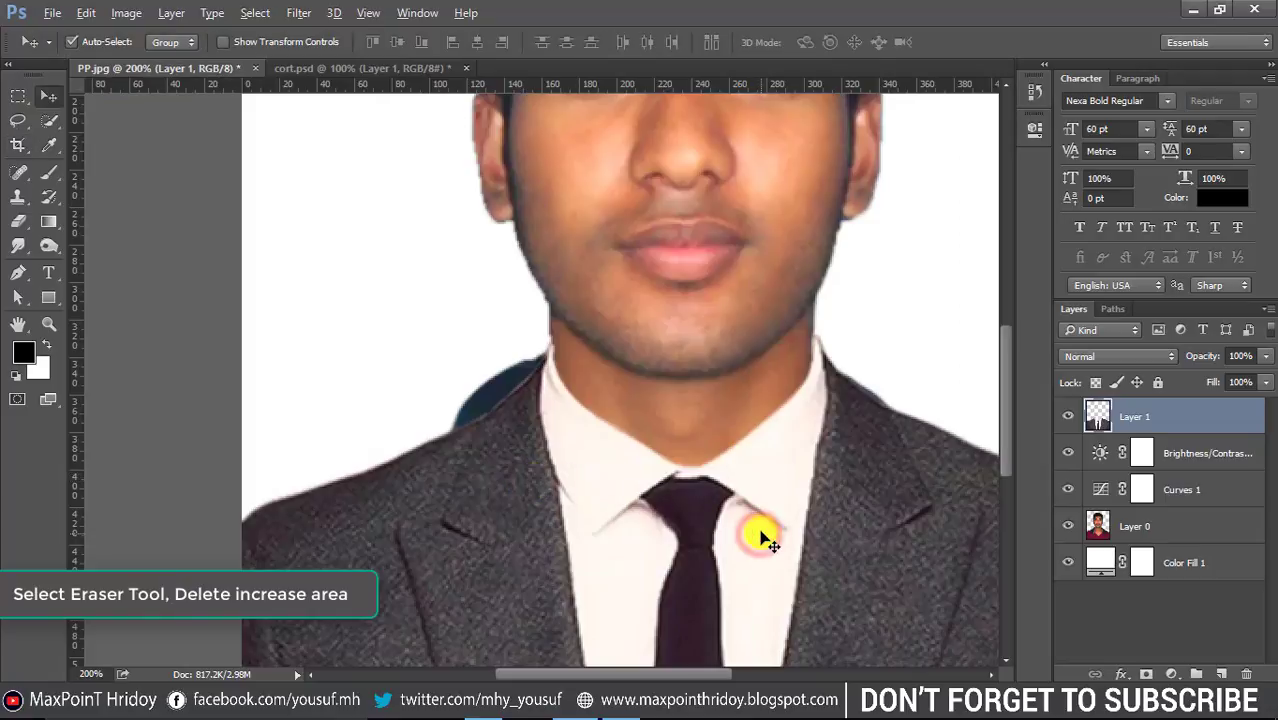
key("ctrl+minus")
left_click_drag(753, 414, 756, 467)
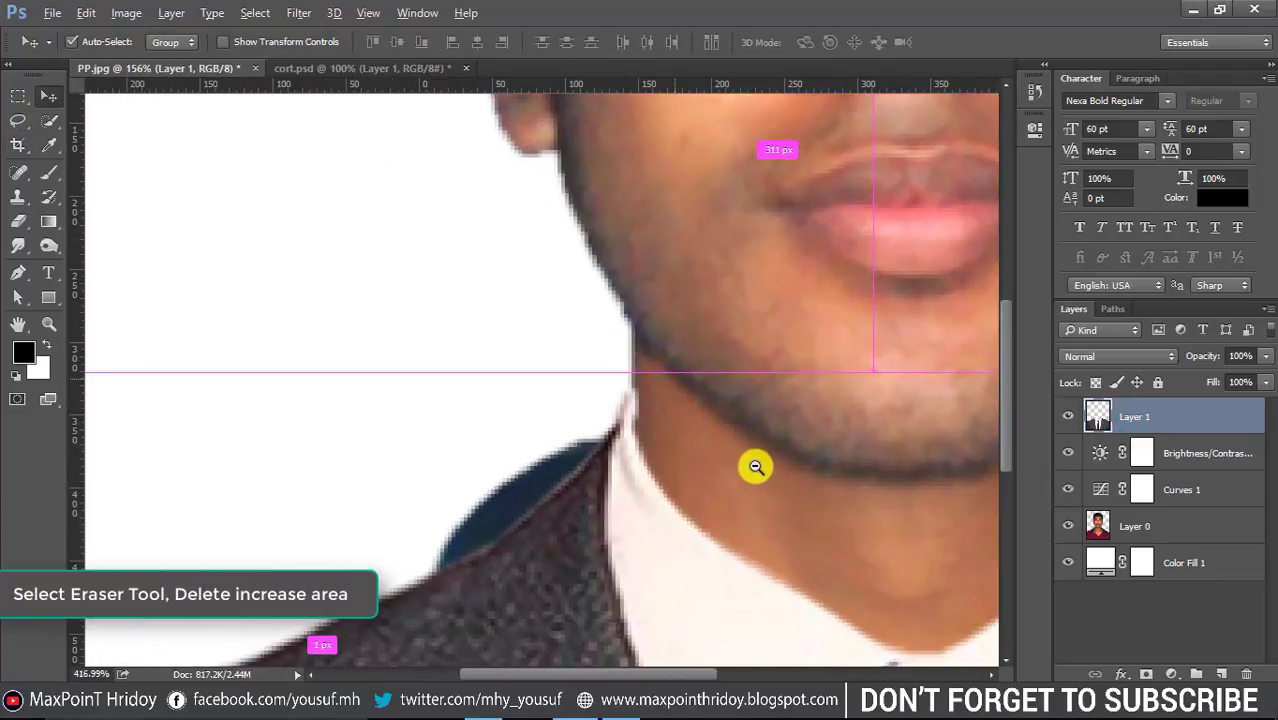
left_click(20, 222)
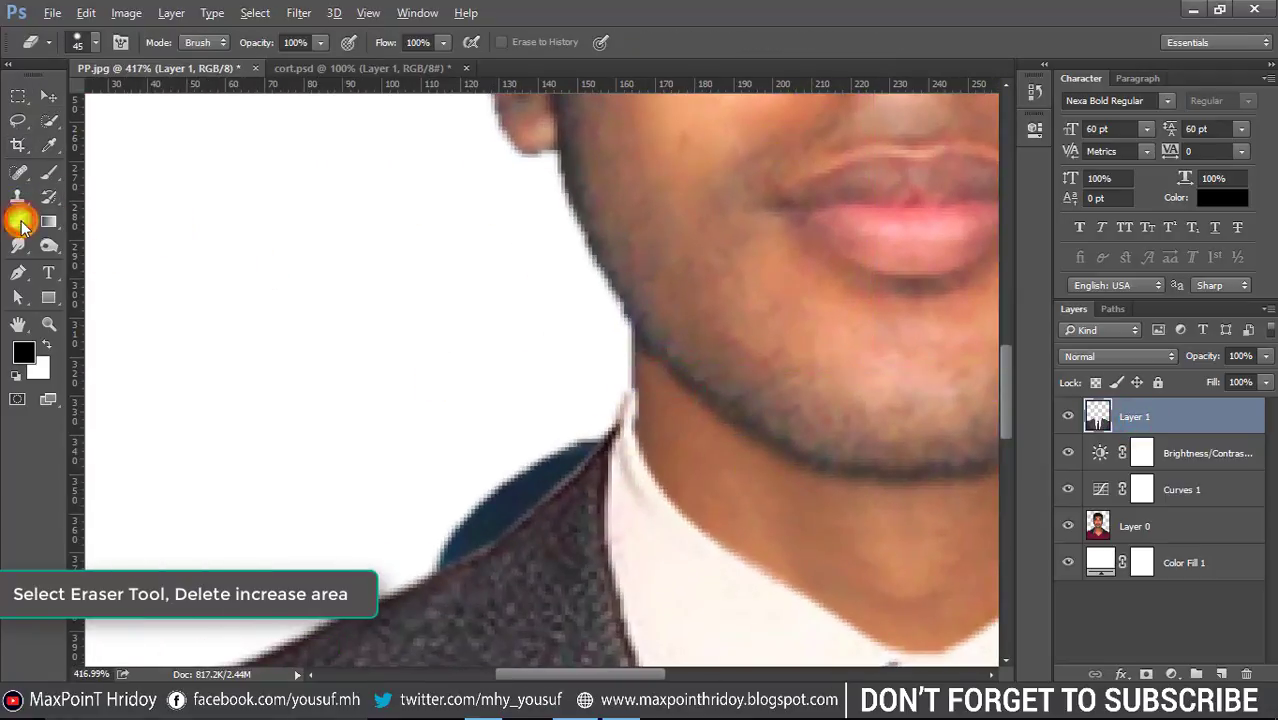
key("bracketleft")
key("bracketleft")
key("bracketleft")
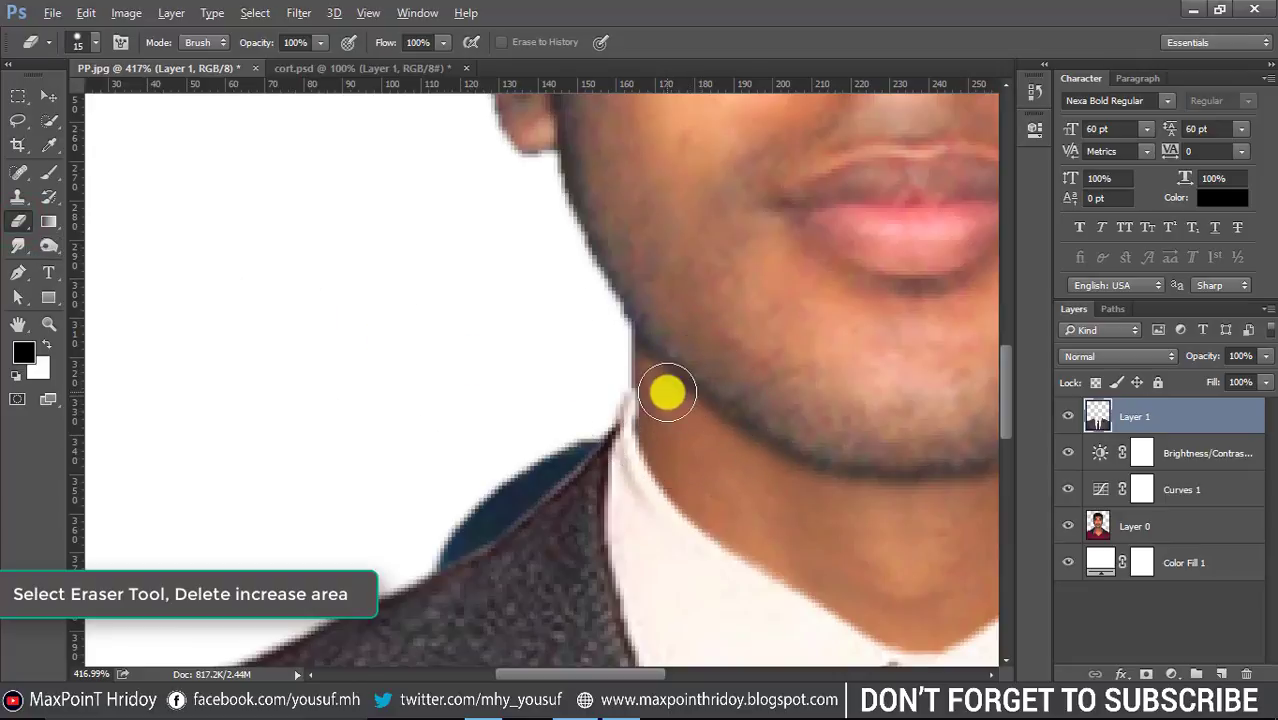
left_click_drag(644, 387, 659, 431)
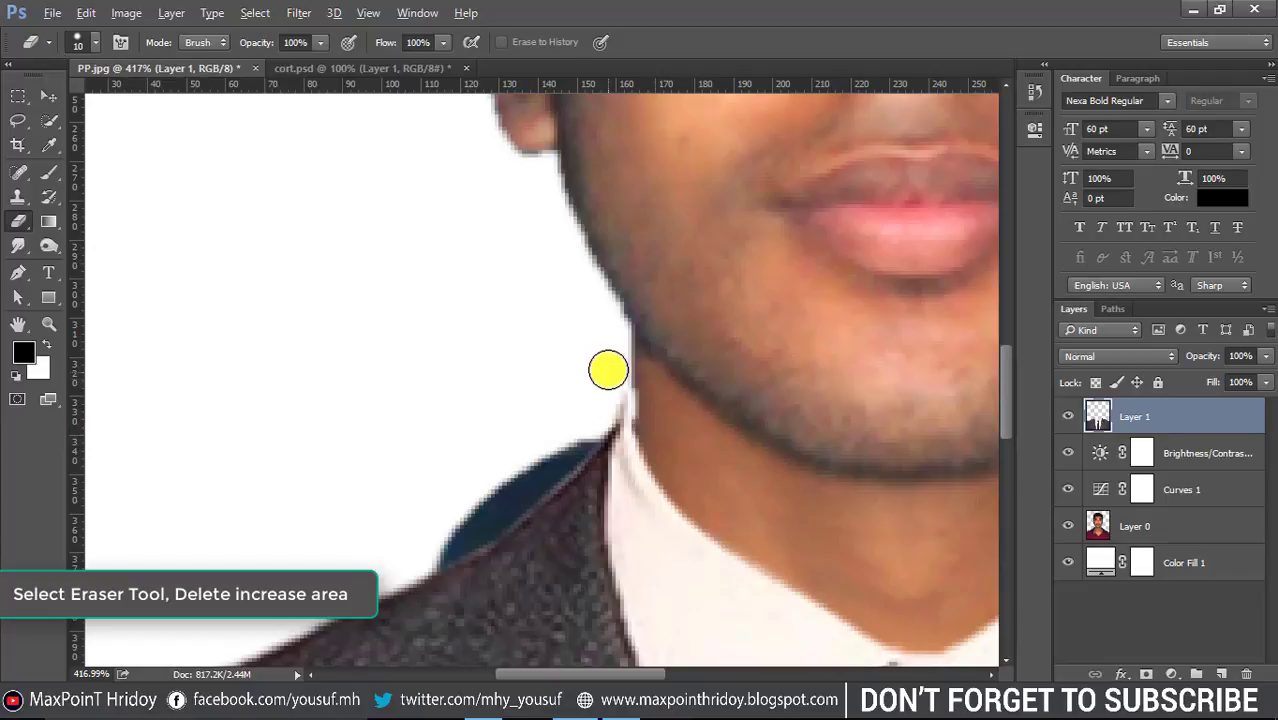
left_click_drag(757, 434, 367, 388)
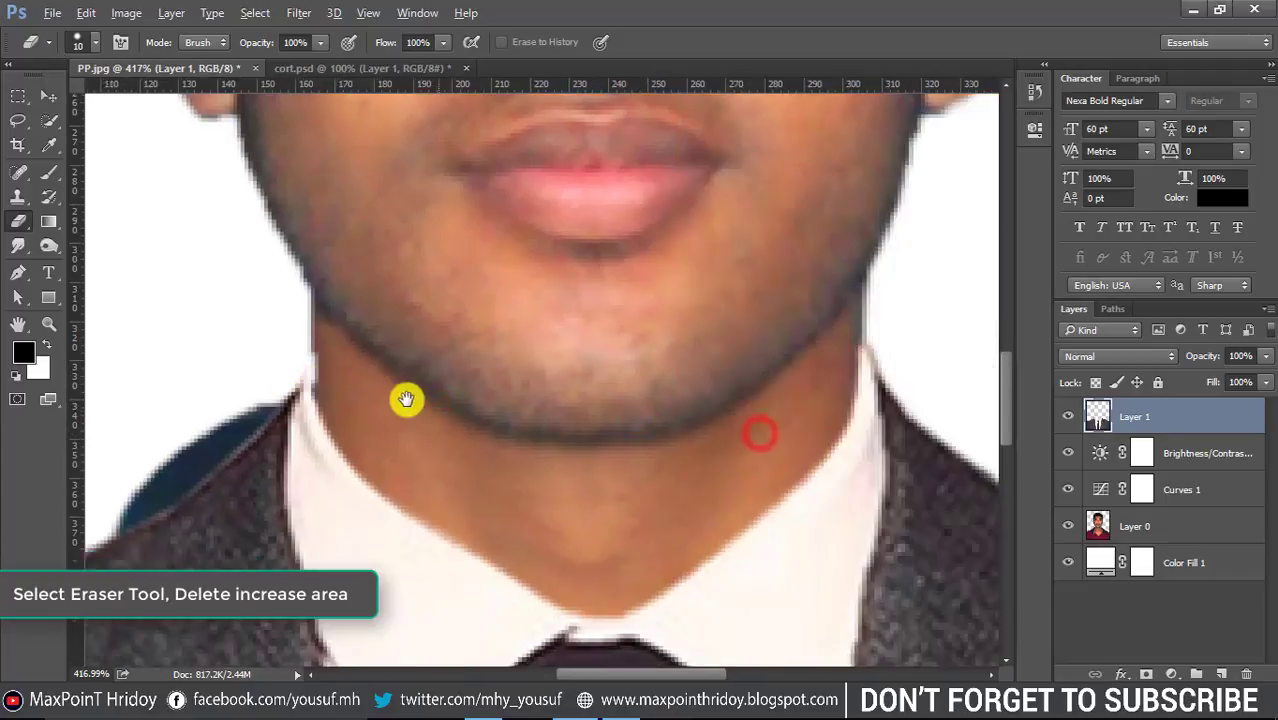
mouse_move(805, 349)
left_mouse_down()
mouse_move(769, 366)
mouse_move(802, 377)
mouse_move(801, 418)
mouse_move(845, 357)
mouse_move(801, 419)
left_mouse_up()
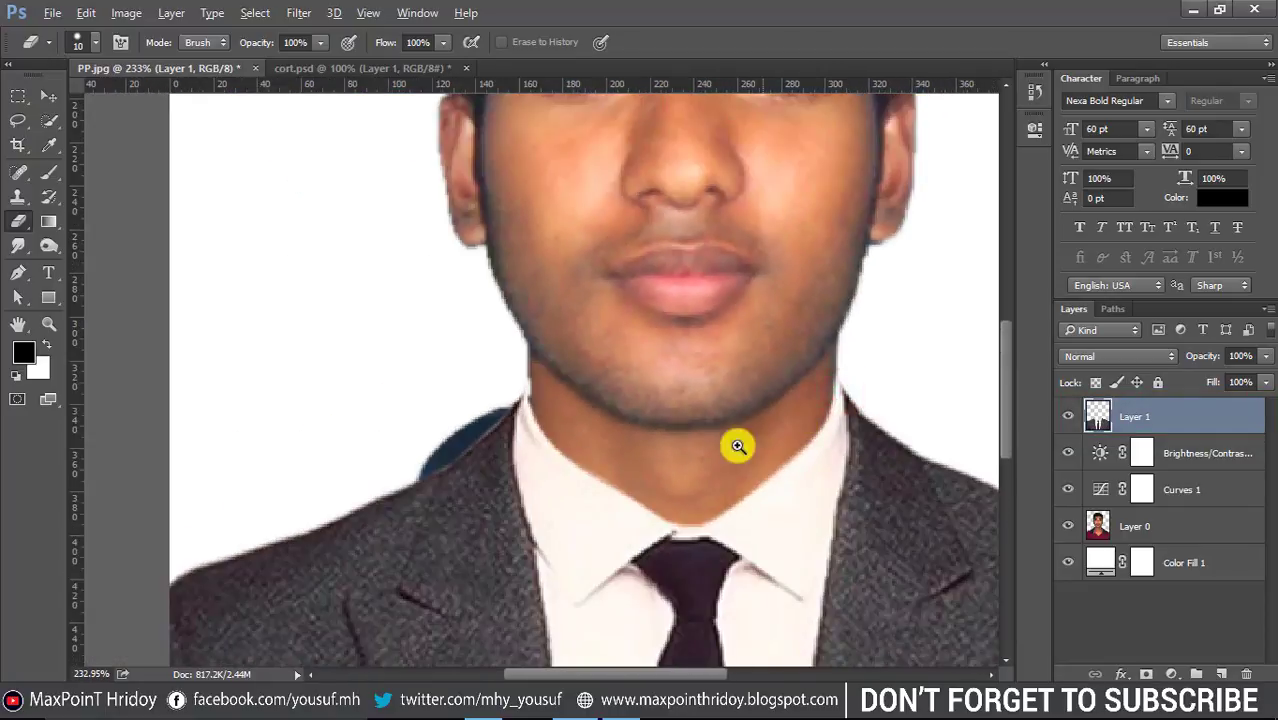
Erase the dark patch beside the left shoulder on Layer 0 with a 30 px eraser
left_click(1167, 533)
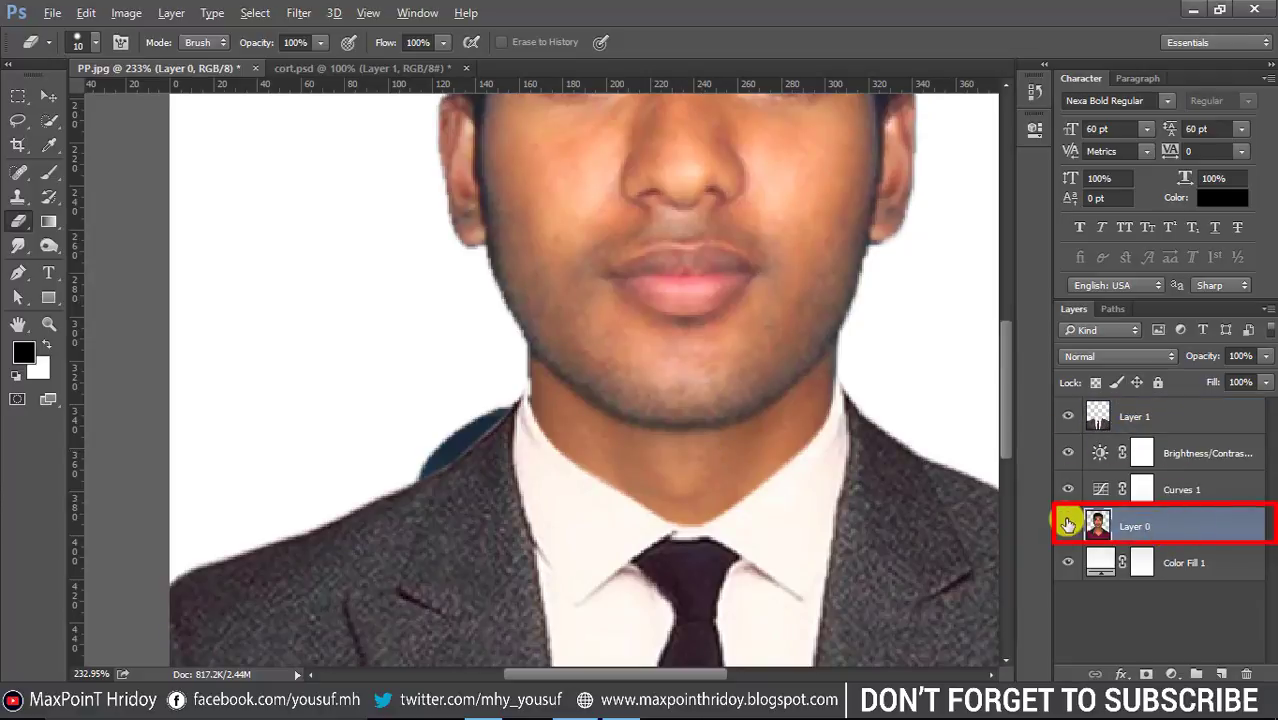
left_click(1068, 526)
left_click(1068, 526)
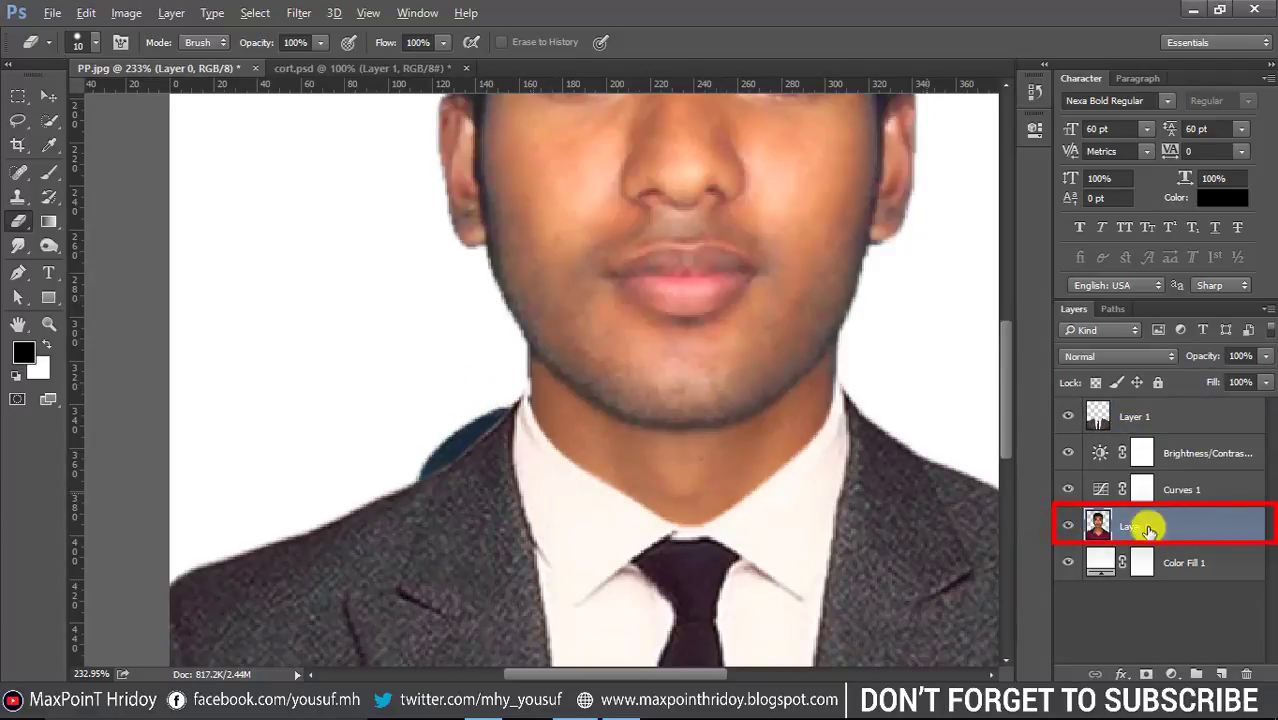
left_click(95, 44)
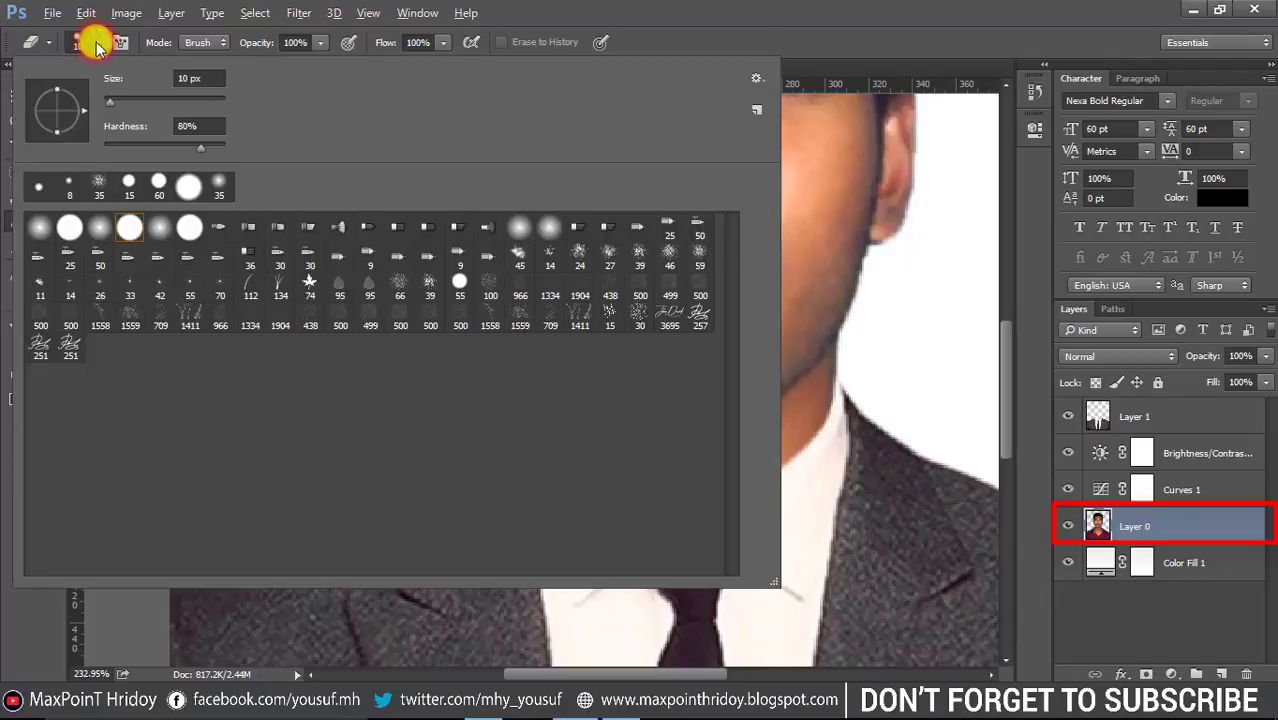
left_click(723, 6)
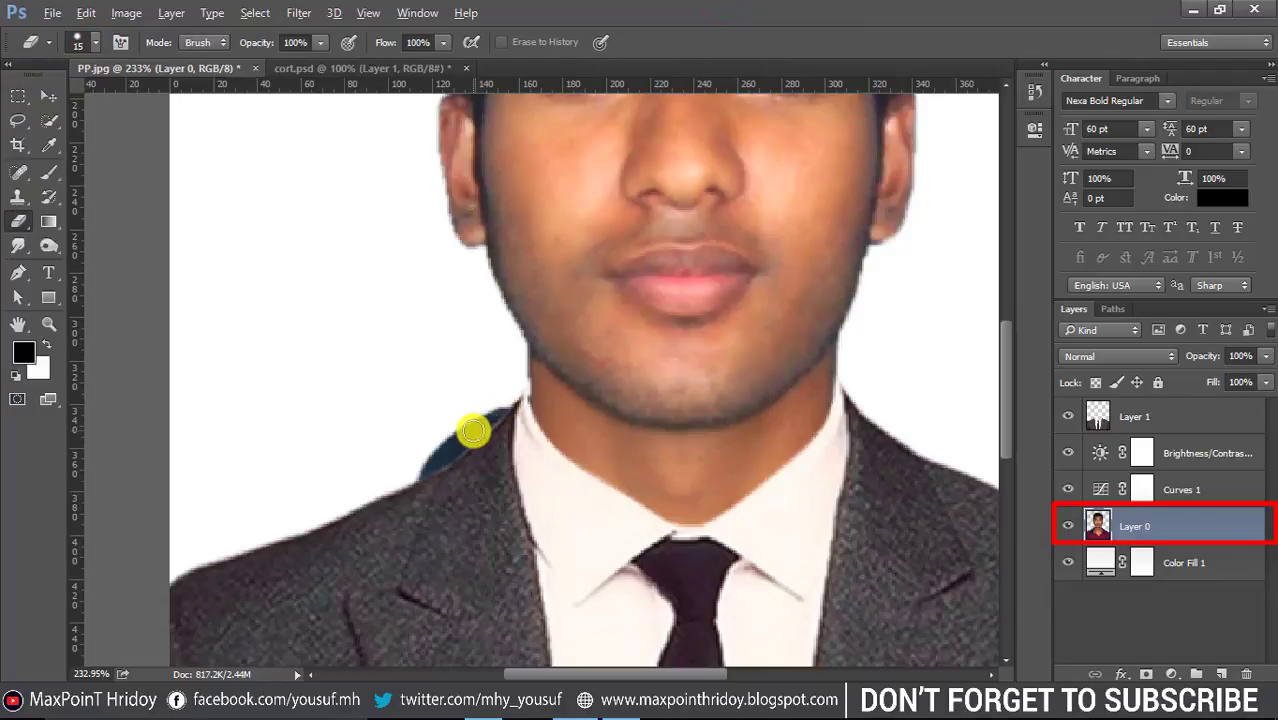
key("bracketright")
key("bracketright")
left_click_drag(485, 391, 432, 430)
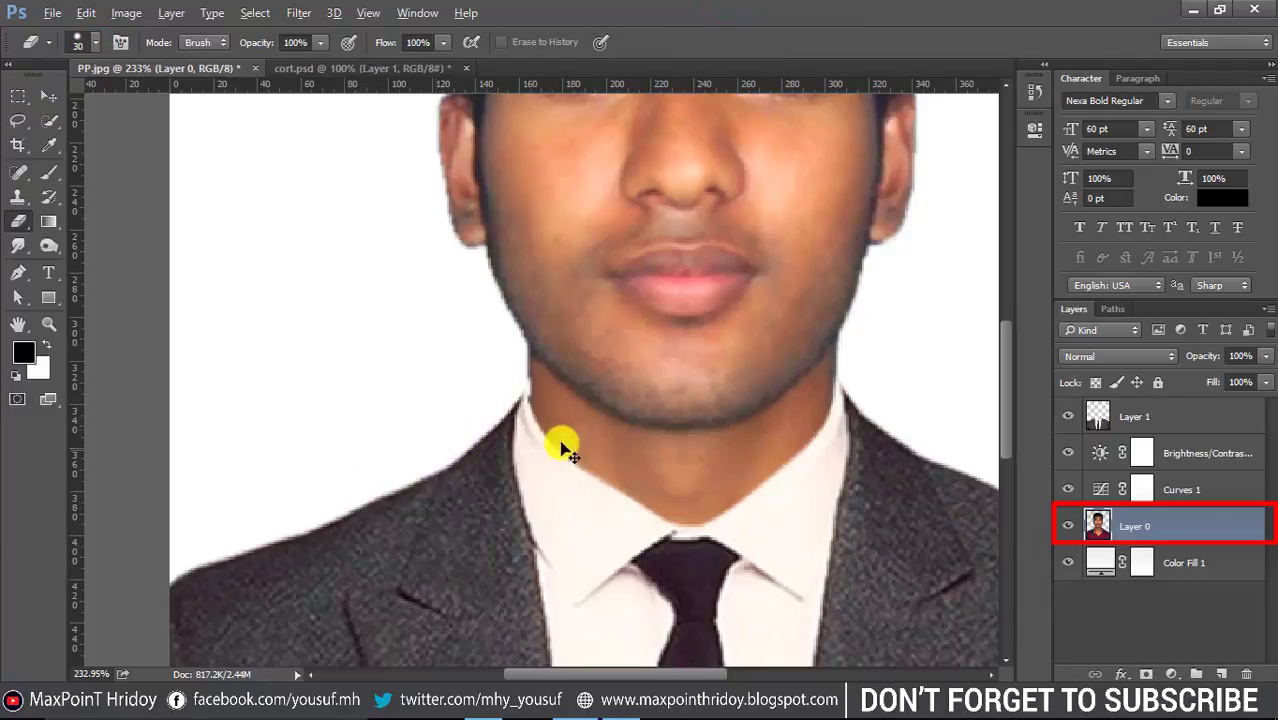
Smudge Layer 0's jaw-to-neck edge smooth with a small soft round brush
left_click(685, 385, "alt")
left_click(790, 479, "ctrl")
key("alt+bracketright")
key("alt+bracketright")
key("alt+bracketright")
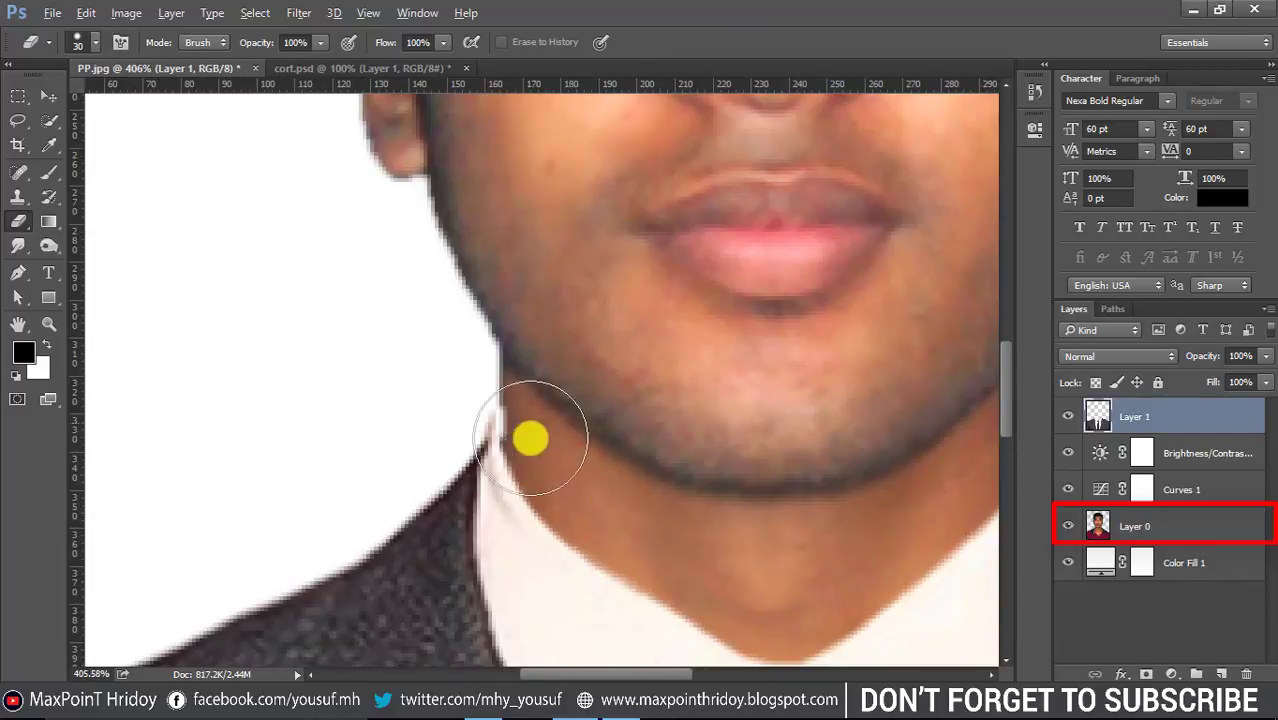
left_click(18, 250)
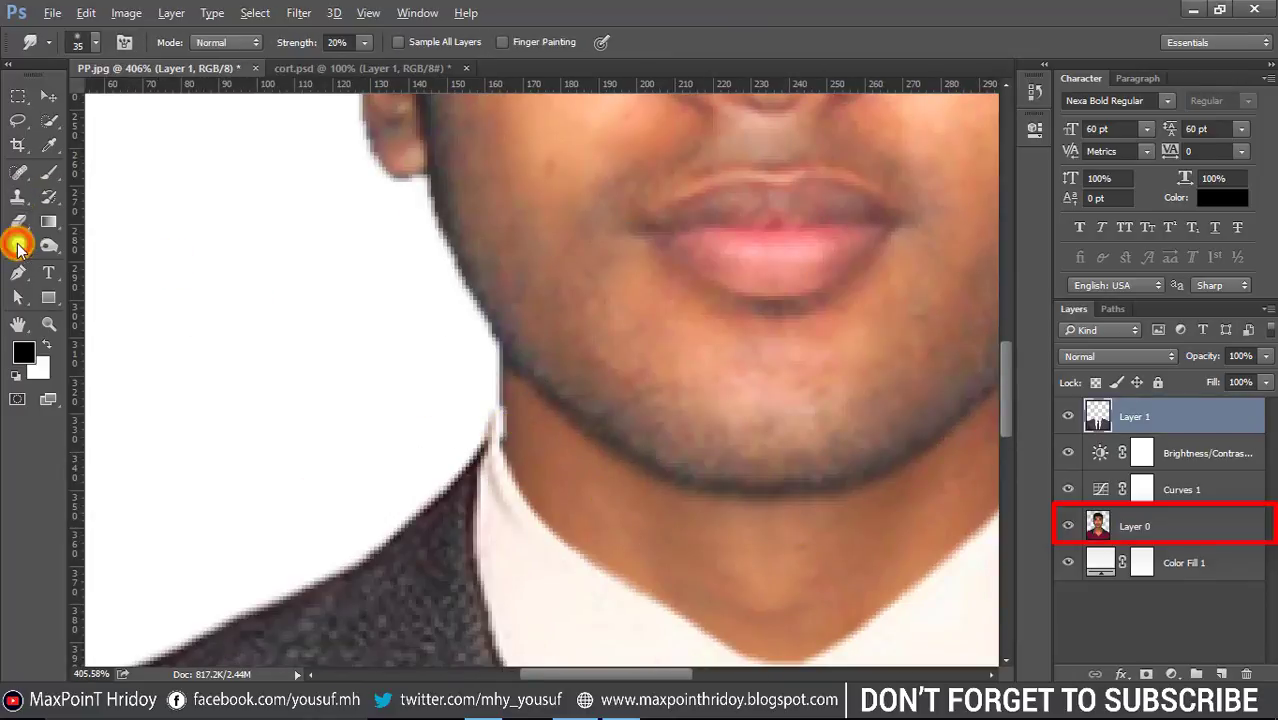
left_click(1160, 525)
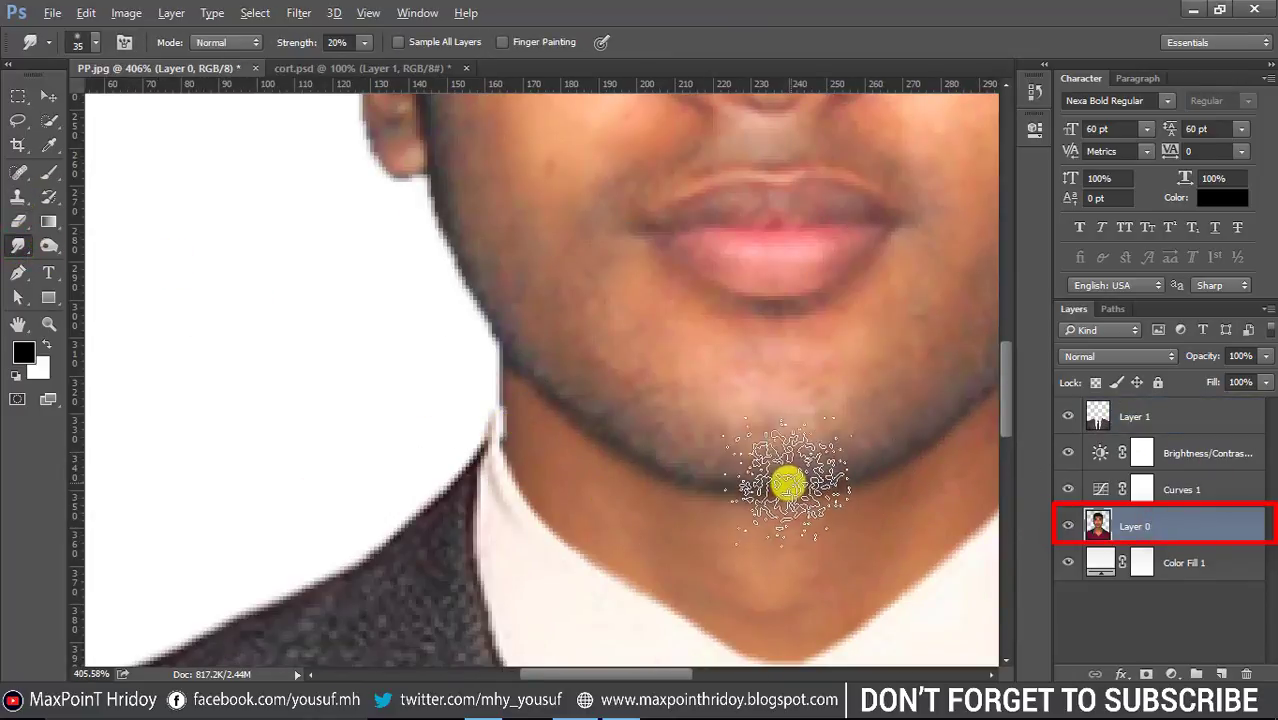
left_click(80, 42)
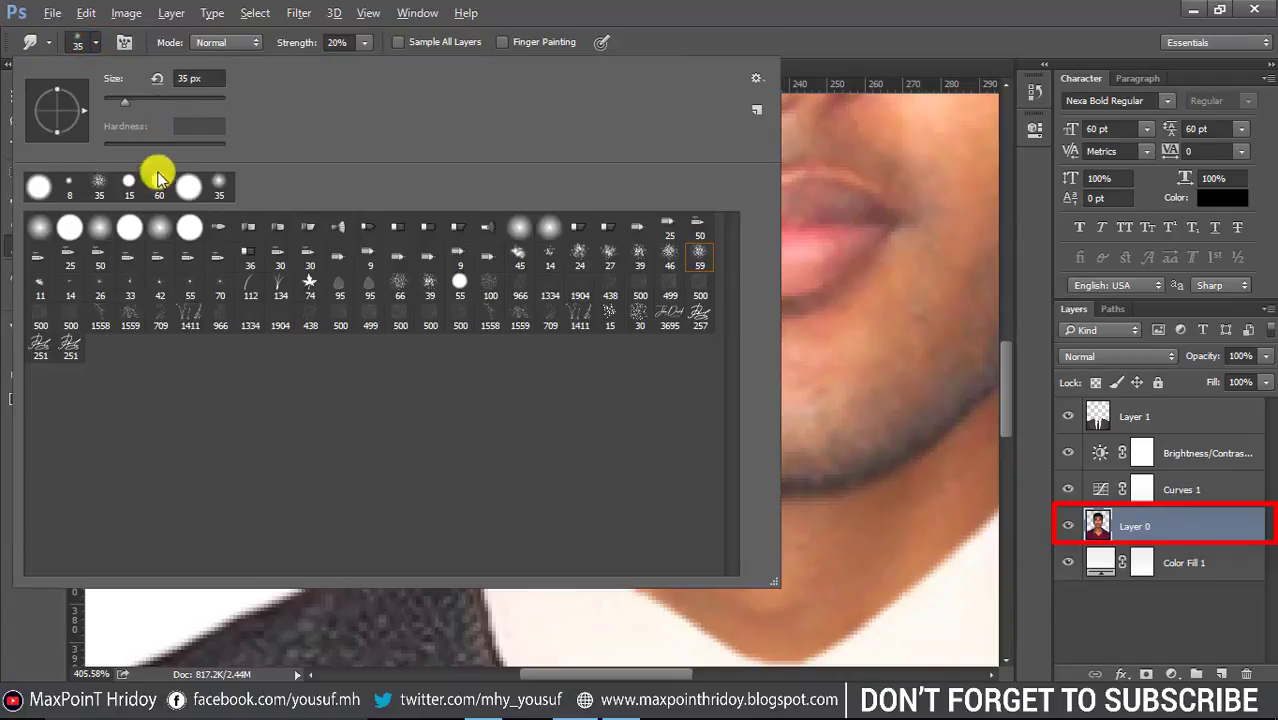
double_click(160, 221)
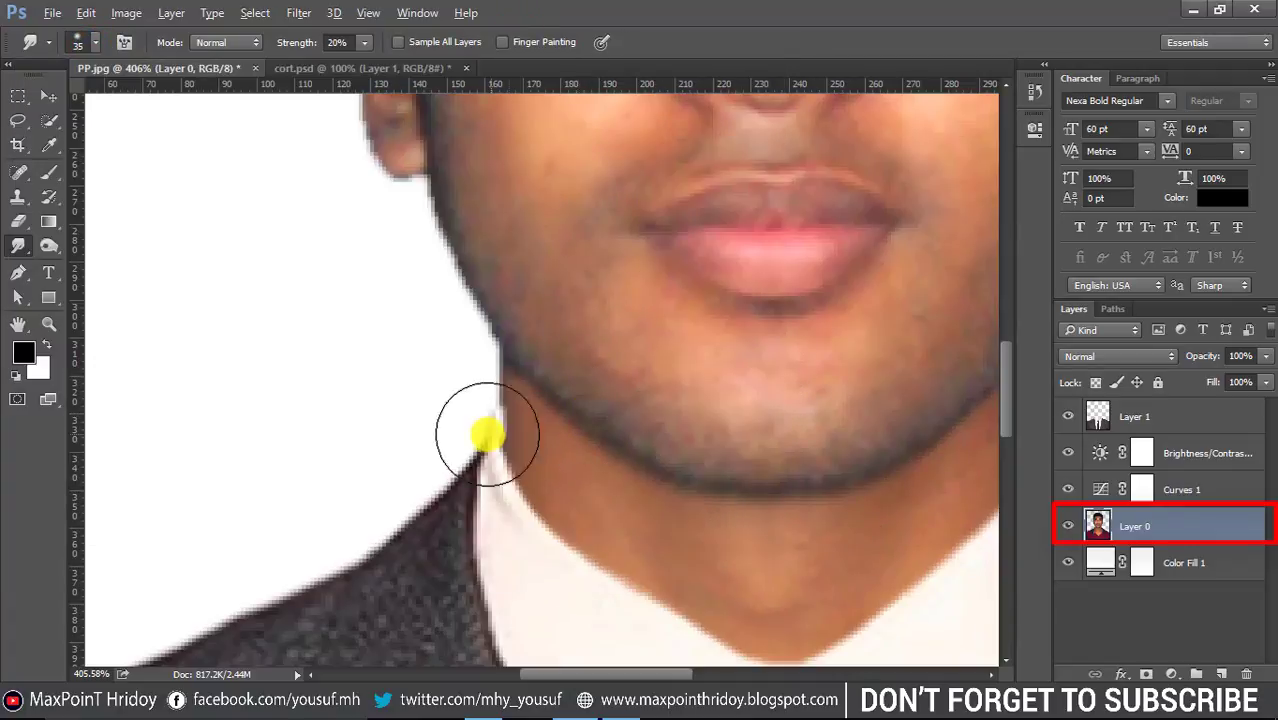
key("bracketleft")
key("bracketleft")
key("bracketleft")
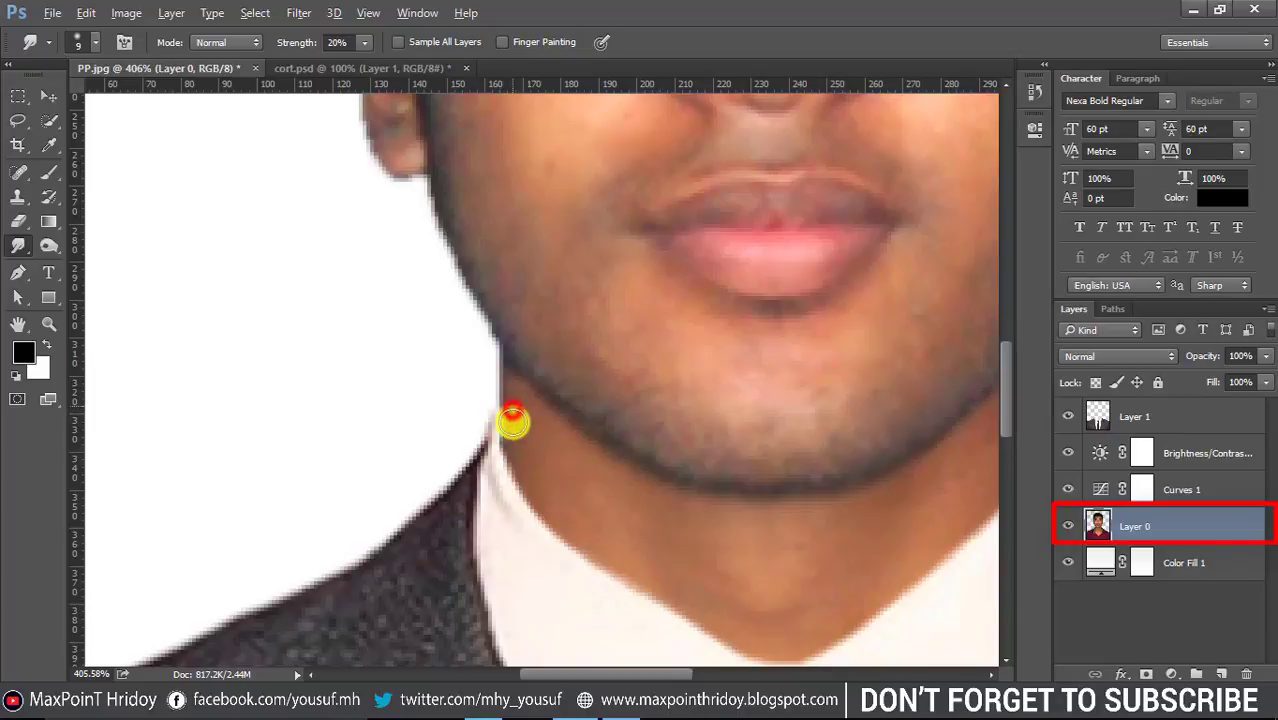
left_click_drag(512, 421, 512, 400)
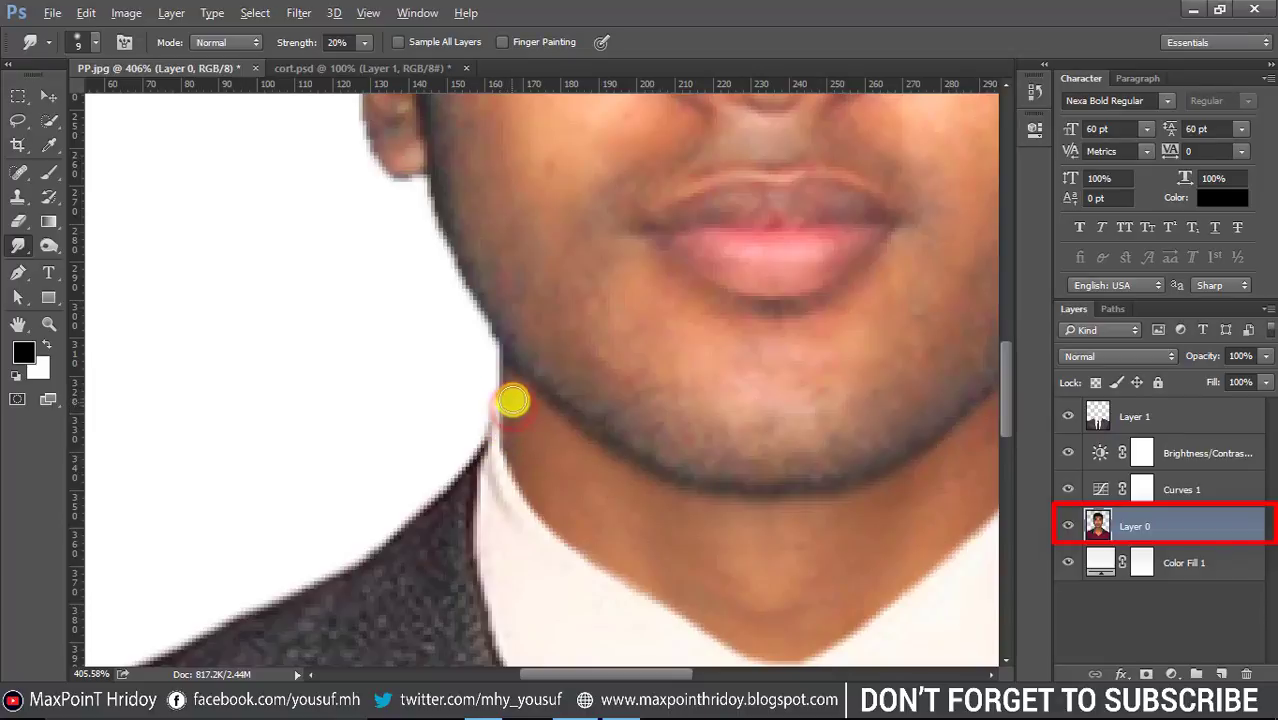
left_click_drag(512, 400, 507, 450)
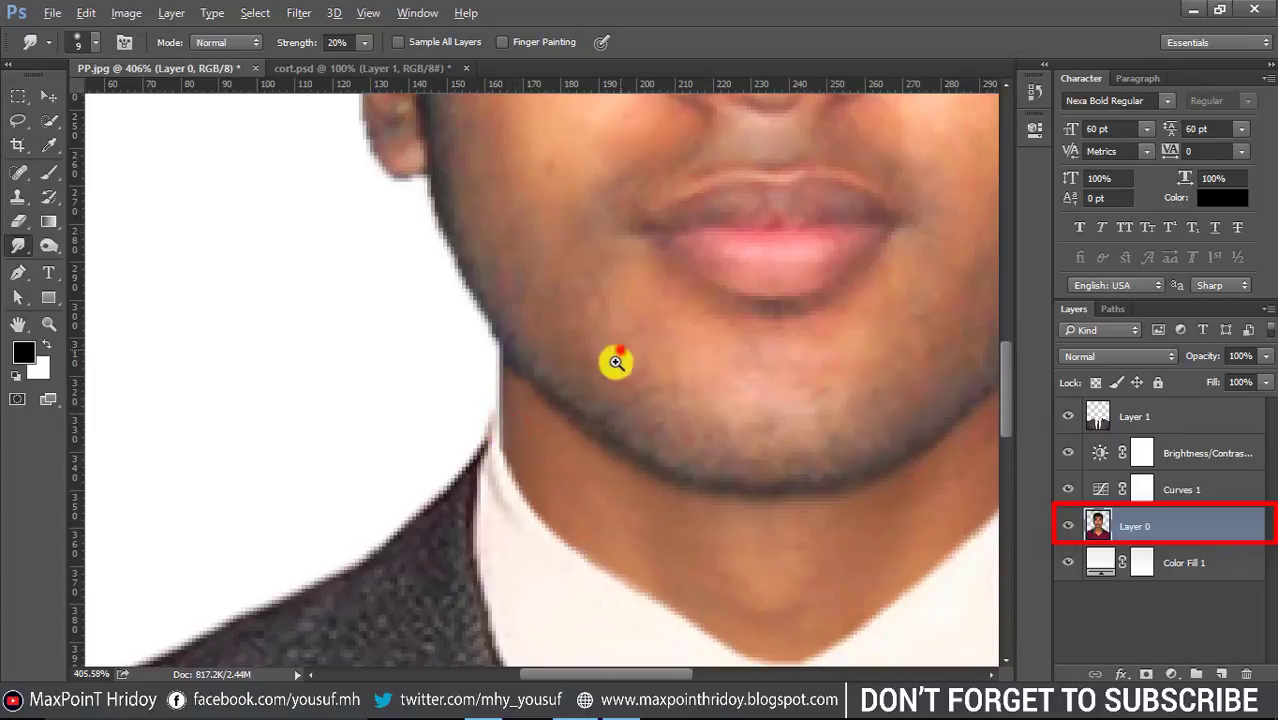
Zoom out and place a horizontal guide at 419 px along the shoulder line
left_click_drag(616, 362, 536, 421)
key("e")
left_click_drag(542, 90, 512, 485)
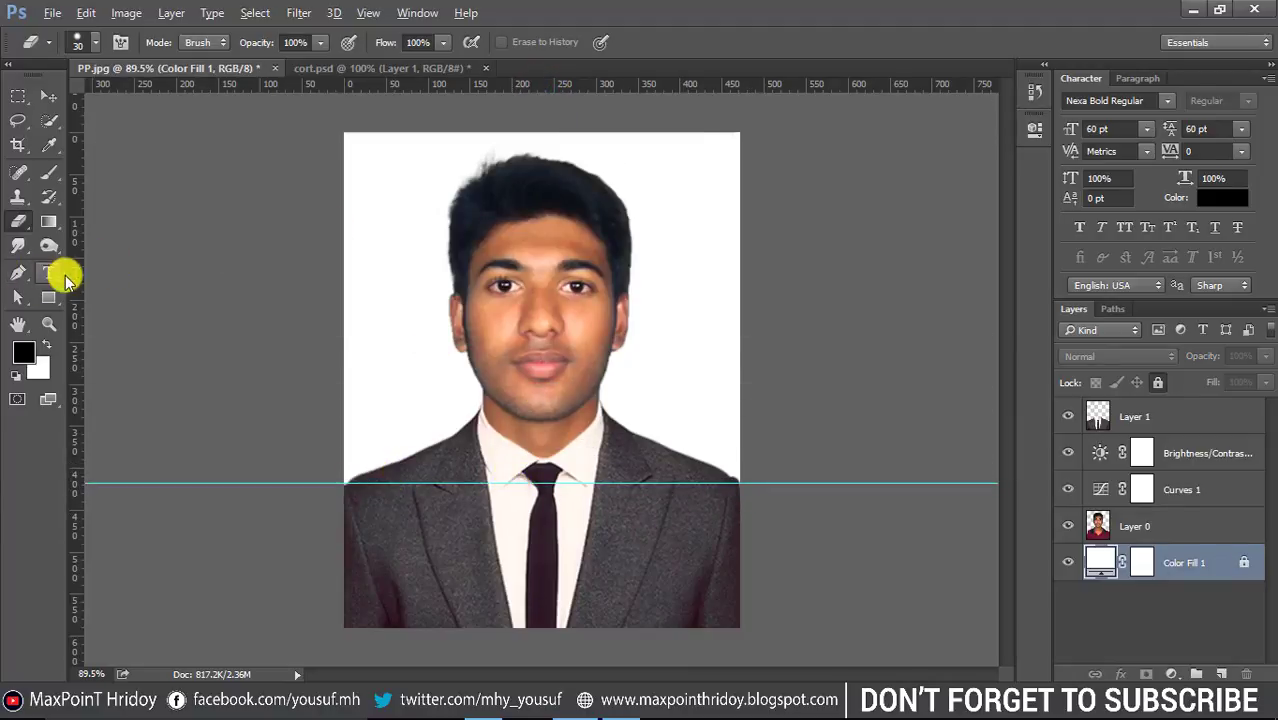
Set a vertical guide down the face centre, then drag both guides off the canvas
left_click_drag(76, 279, 539, 297)
left_click_drag(641, 479, 583, 408)
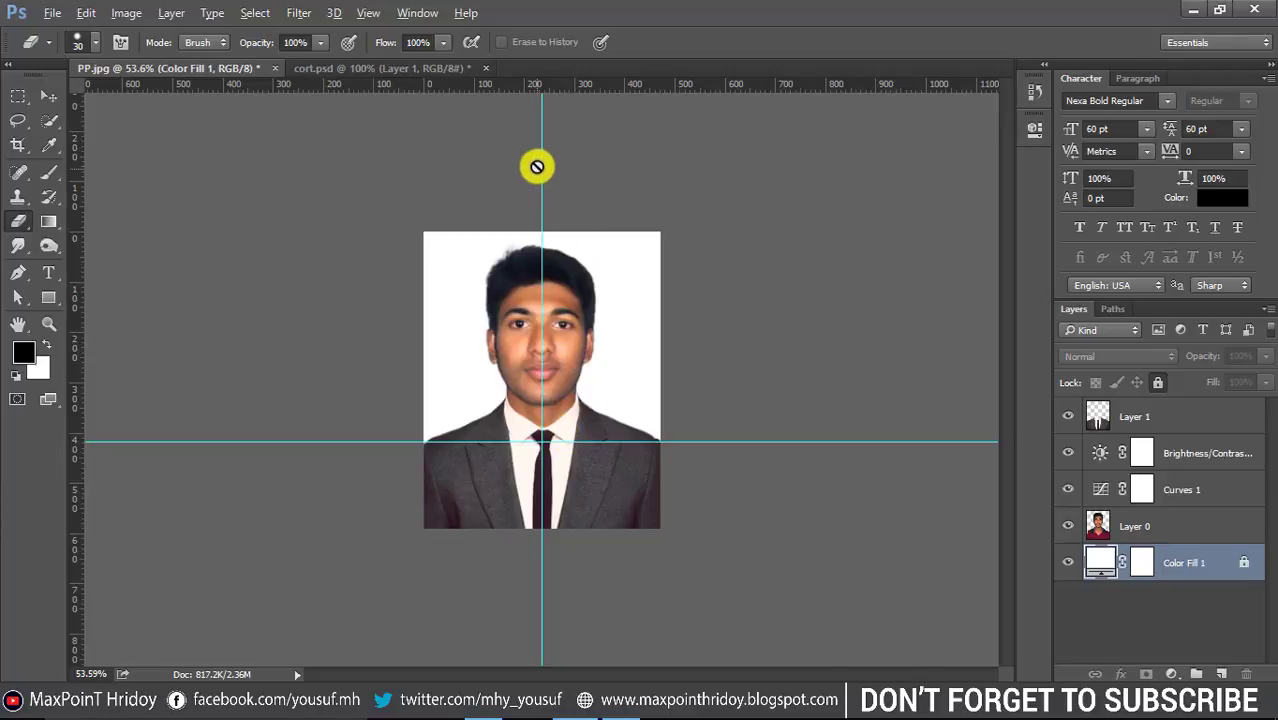
key("v")
left_click_drag(542, 166, 1027, 157)
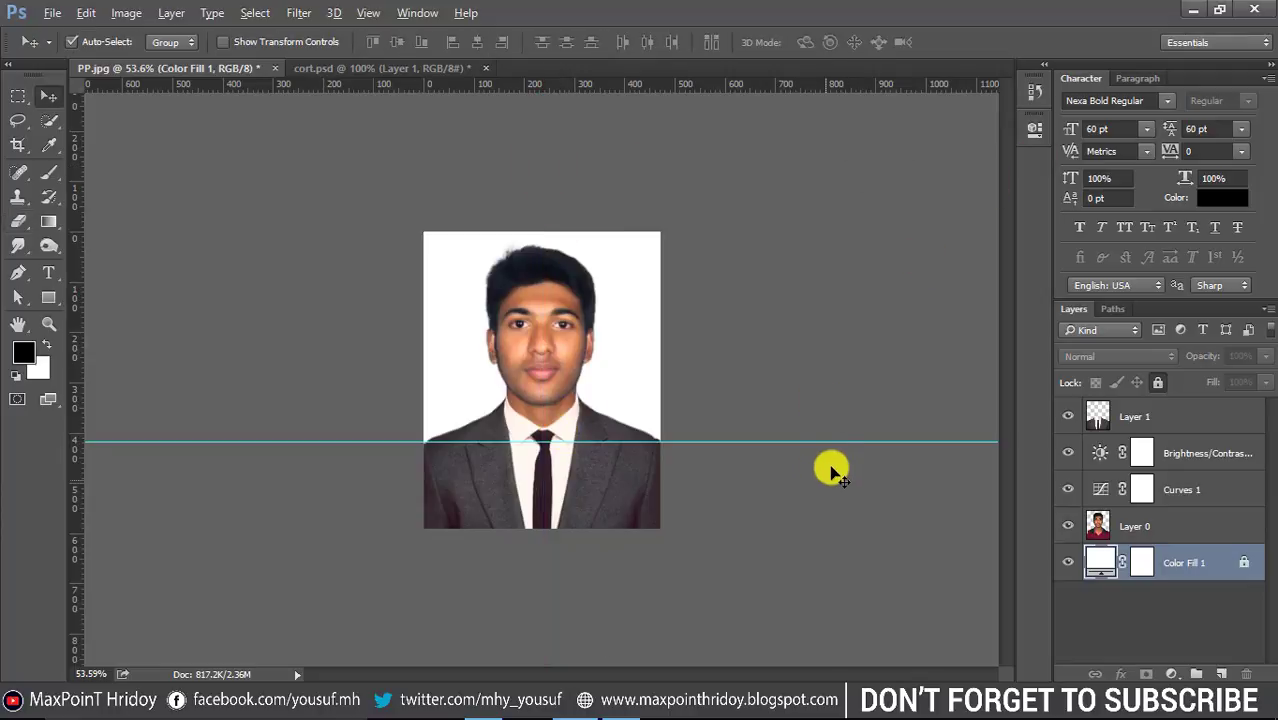
left_click_drag(829, 443, 978, 611)
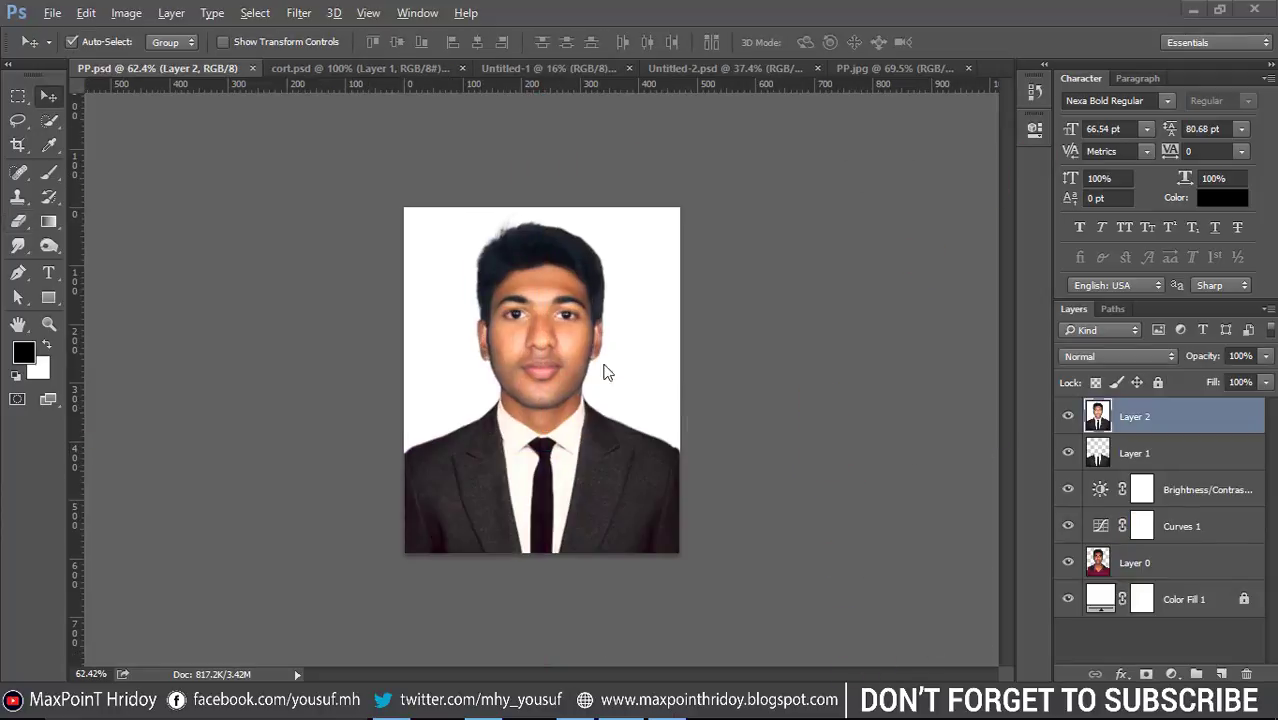
Brighten both eyes of the portrait with the Dodge tool at Midtones, 79% exposure
scroll(515, 322, "up", 4)
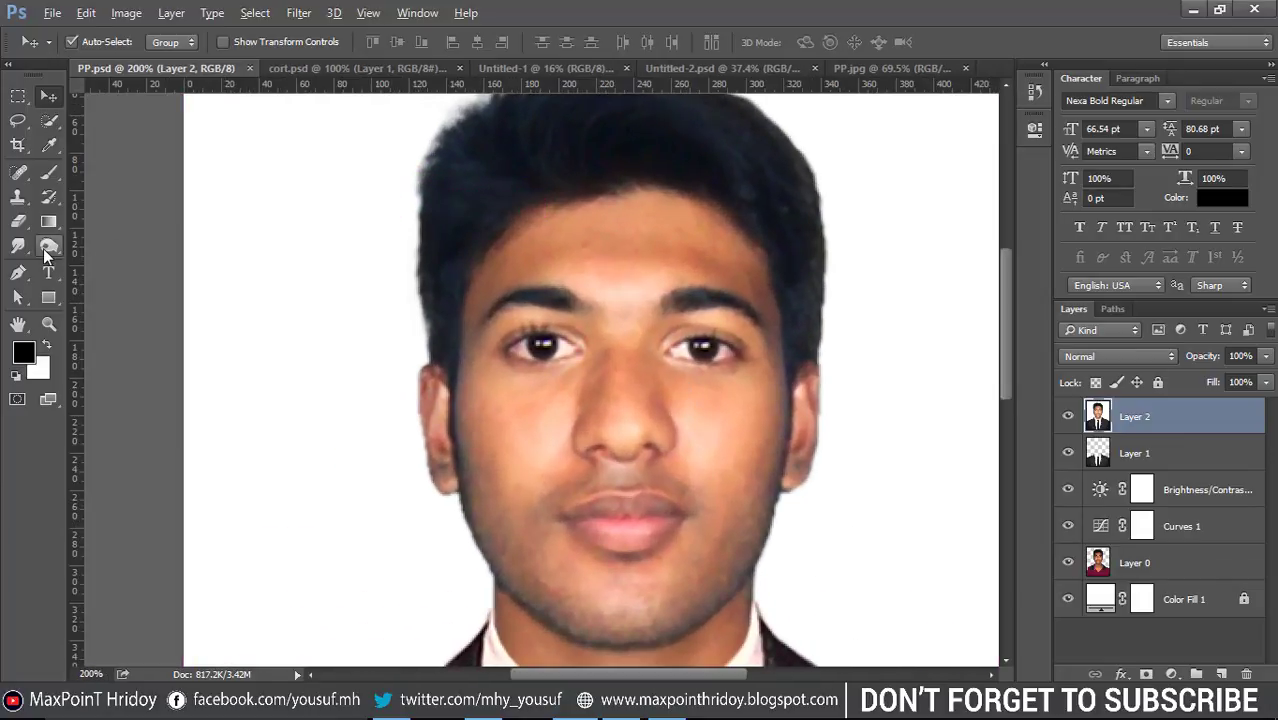
left_click(45, 246)
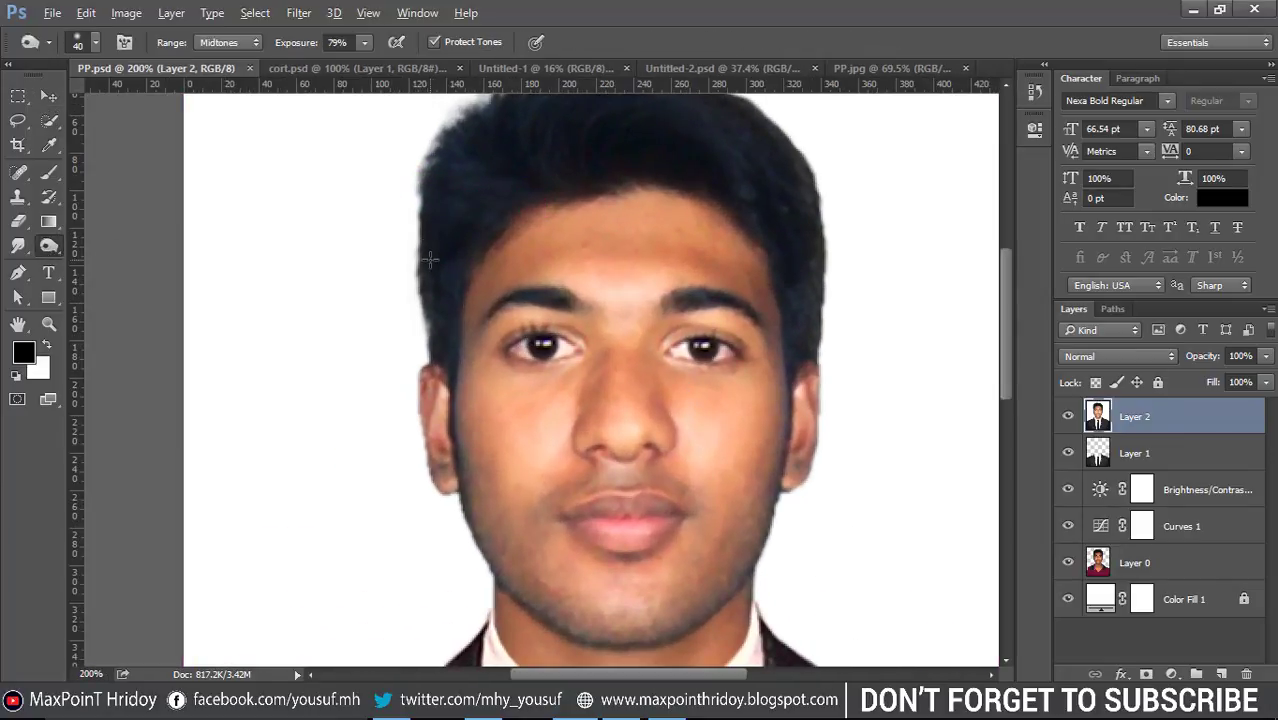
left_click(541, 345)
left_click_drag(689, 236, 704, 291)
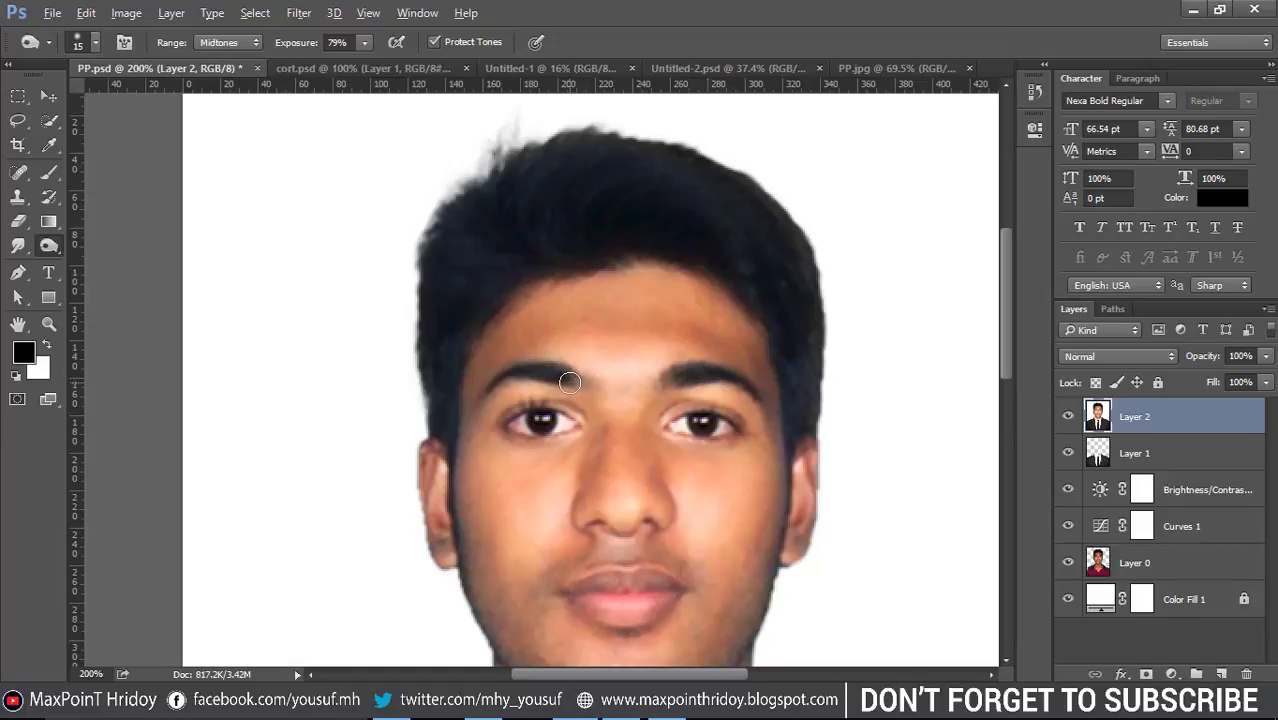
scroll(627, 427, "down", 5)
scroll(660, 521, "up", 2)
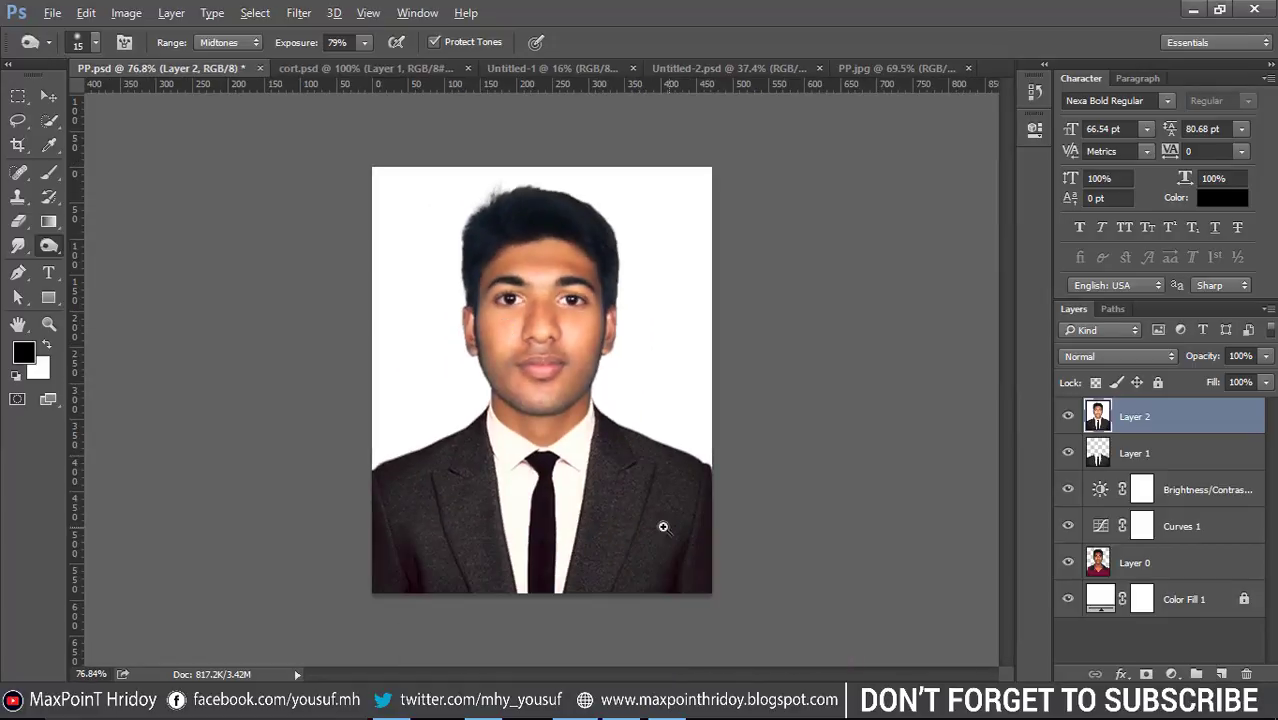
scroll(660, 531, "down", 1)
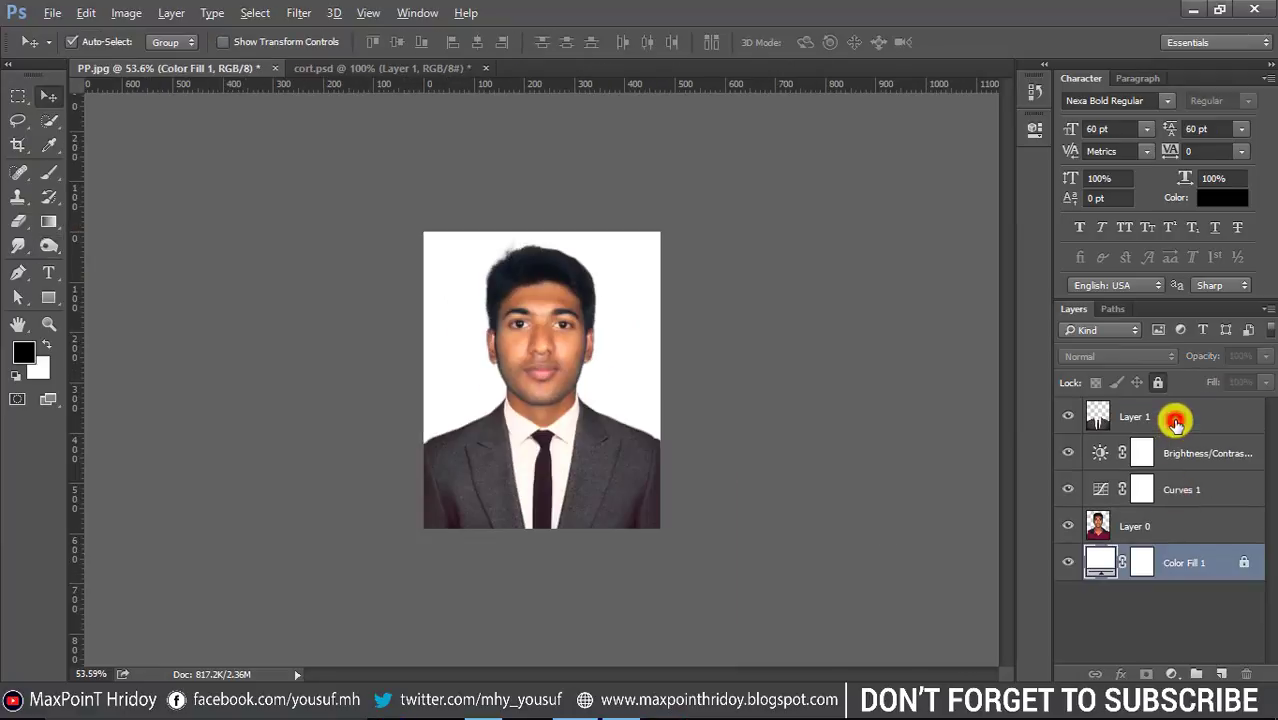
left_click(1138, 415)
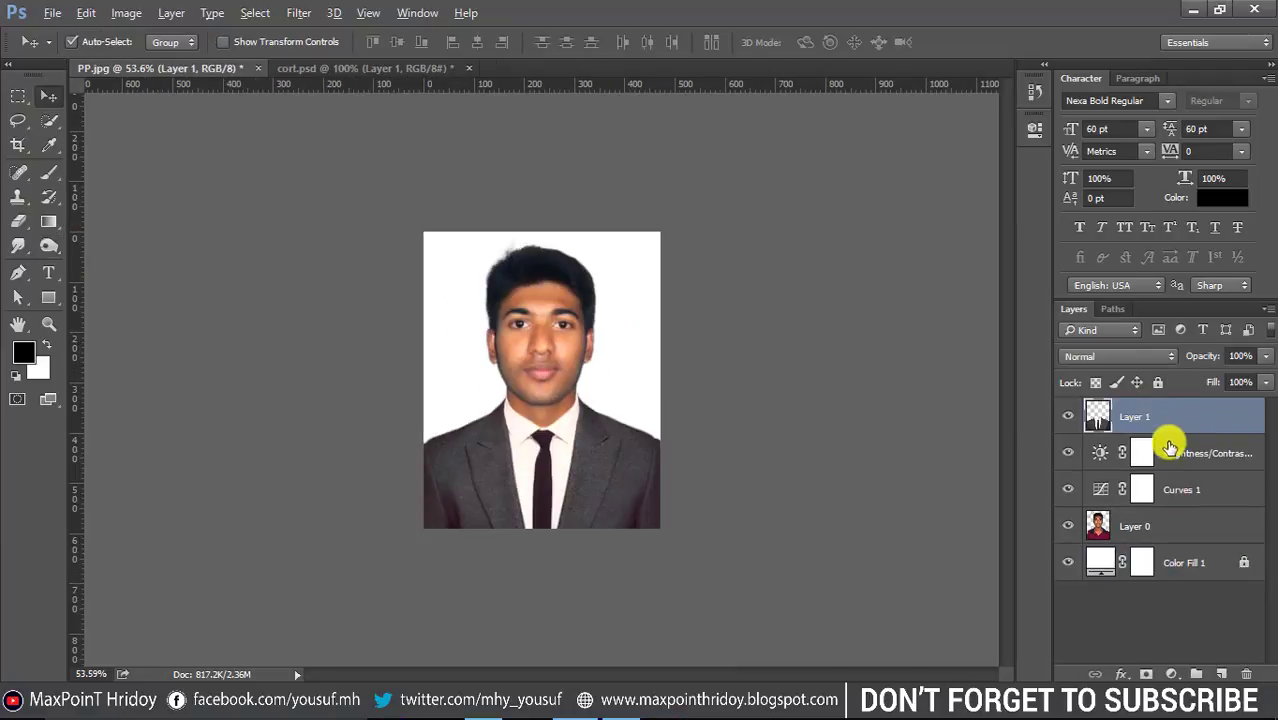
Apply Levels to Layer 1 with RGB input 9–248 and Red highlights at 248
left_click(138, 14)
mouse_move(151, 61)
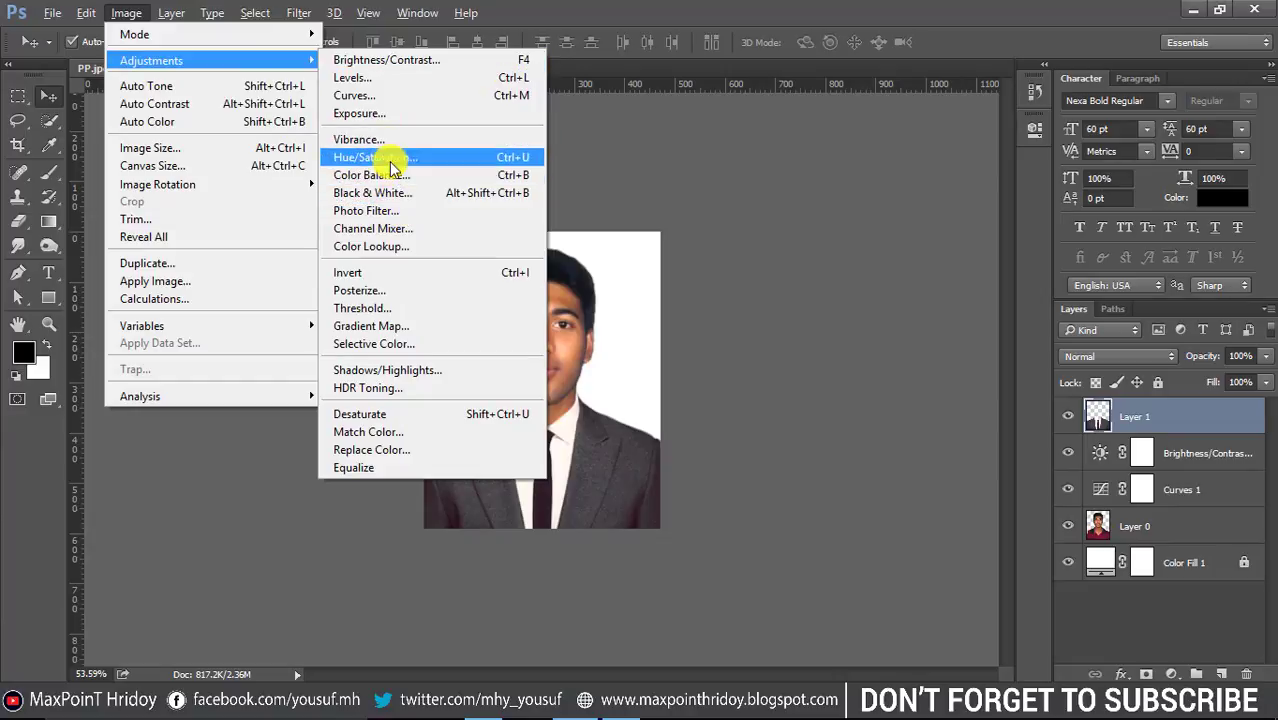
left_click(370, 80)
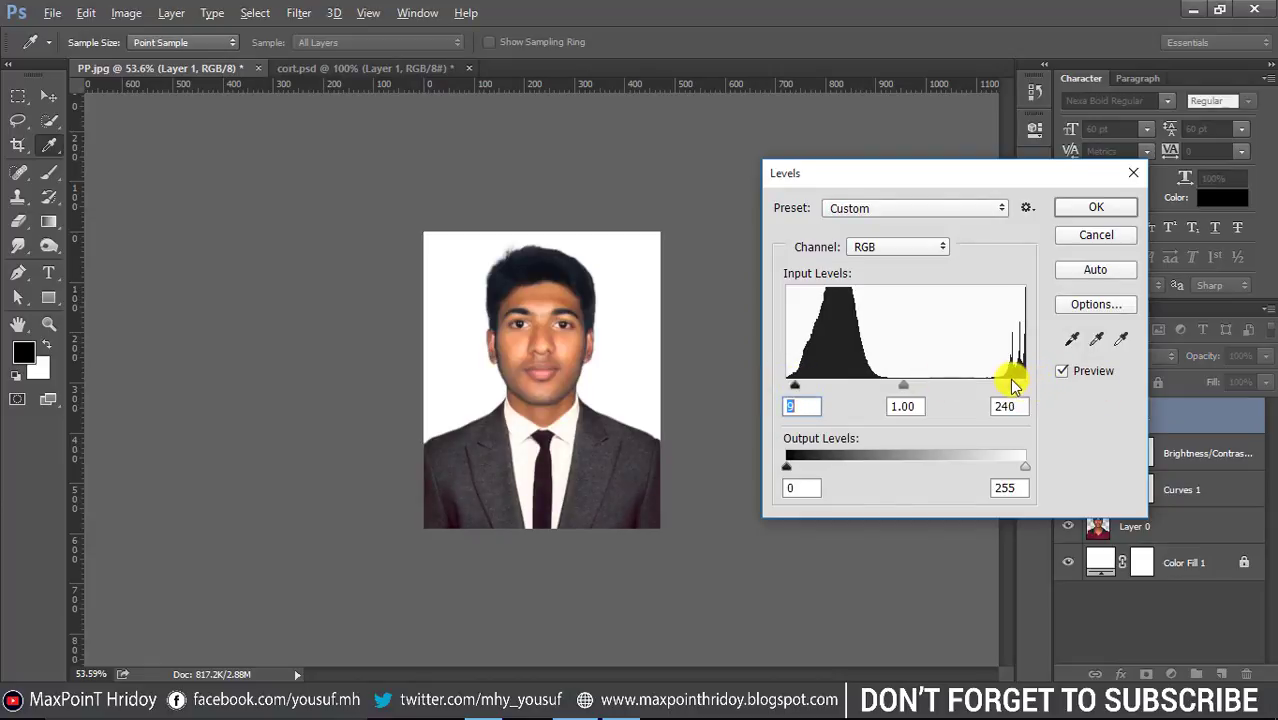
left_click(880, 247)
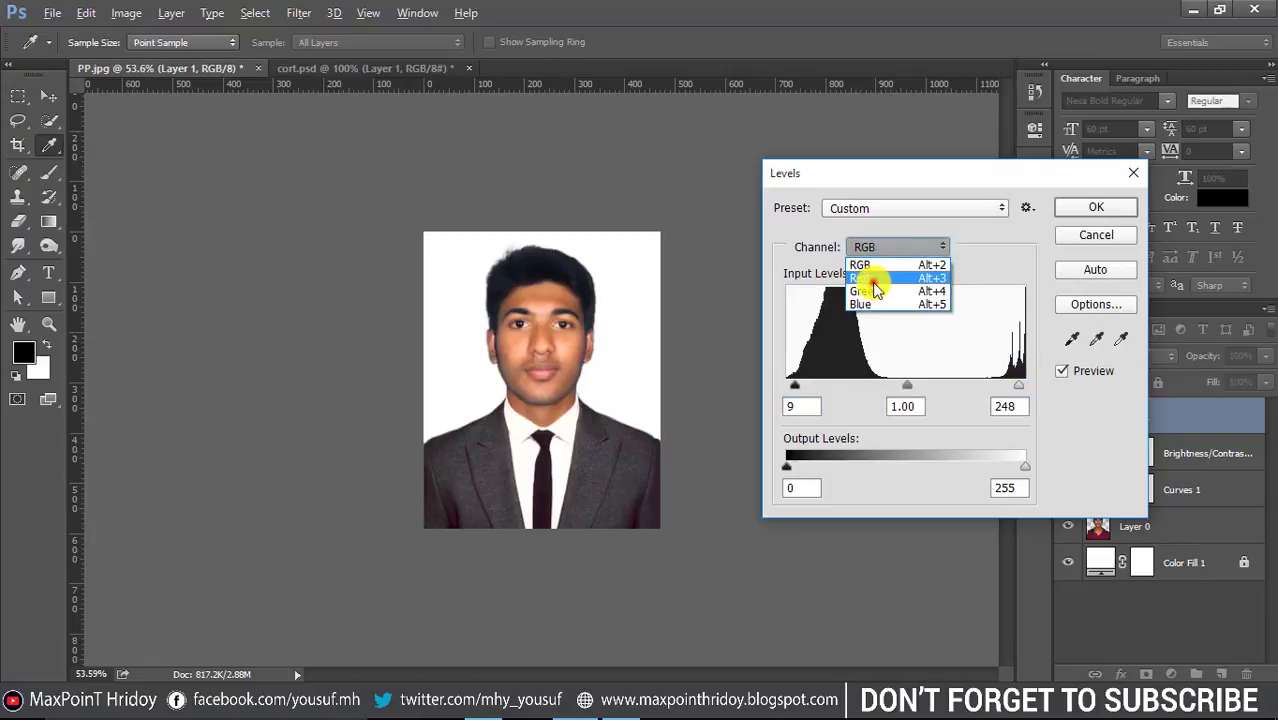
left_click(864, 276)
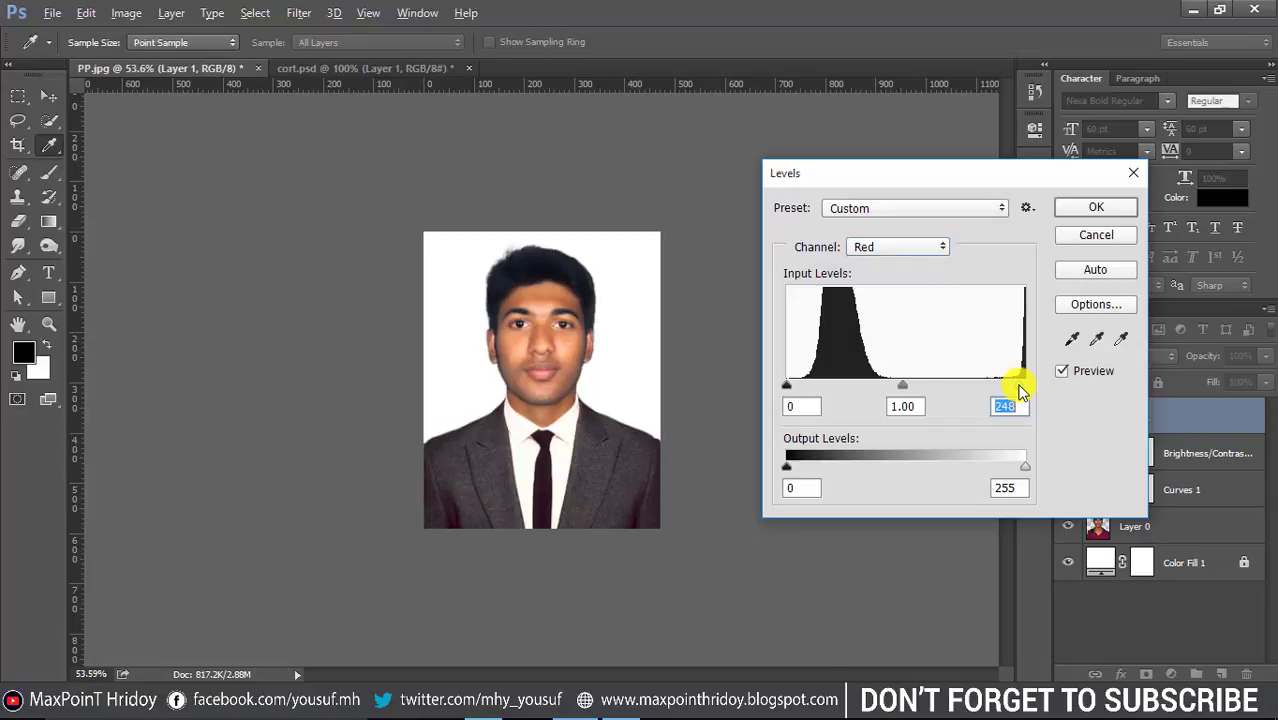
left_click(1095, 208)
key("v")
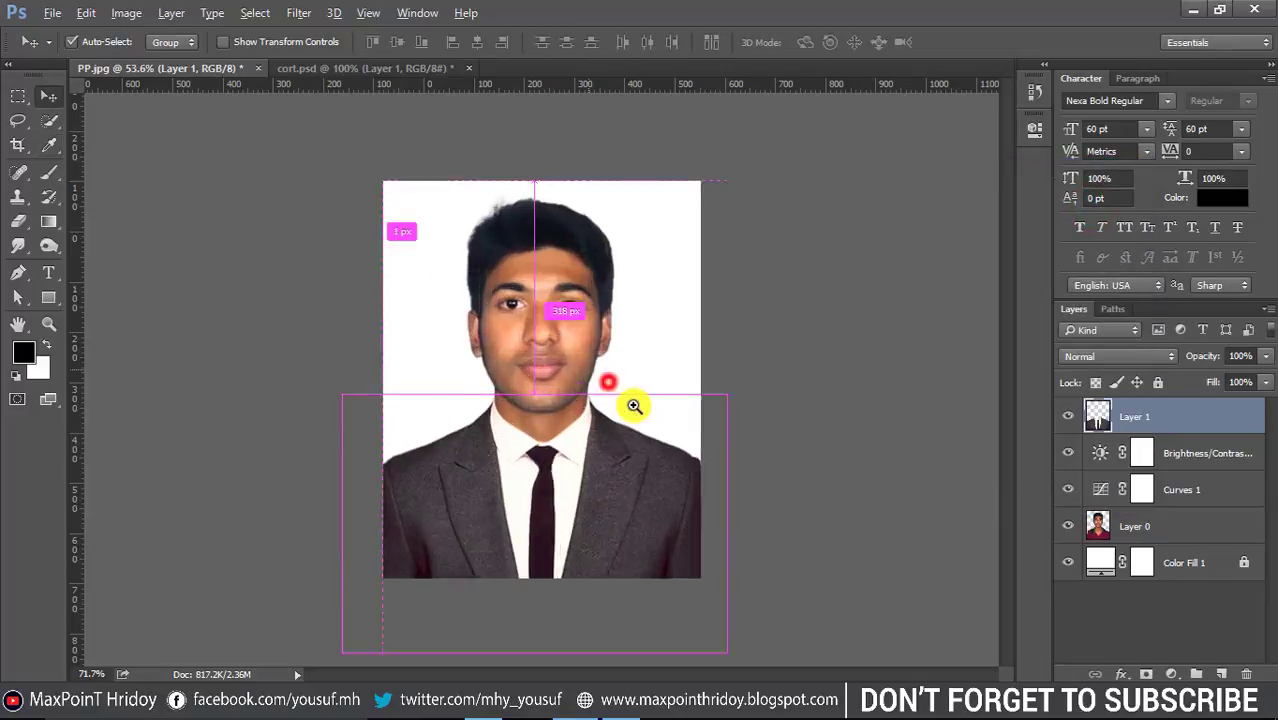
Merge Brightness/Contrast, Curves 1, Layer 0 and Color Fill 1 into a single layer
right_click(1196, 420)
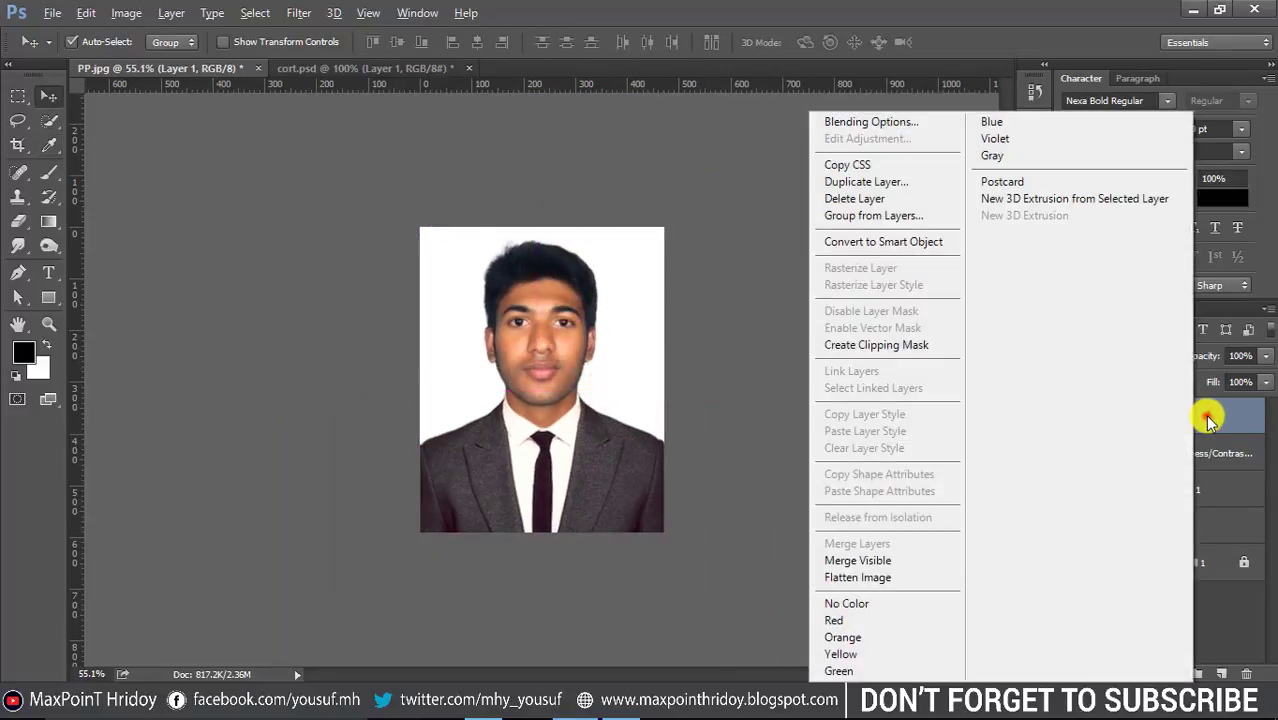
key("Escape")
left_click(1204, 453, "shift")
left_click(1204, 490, "shift")
left_click(1190, 526, "shift")
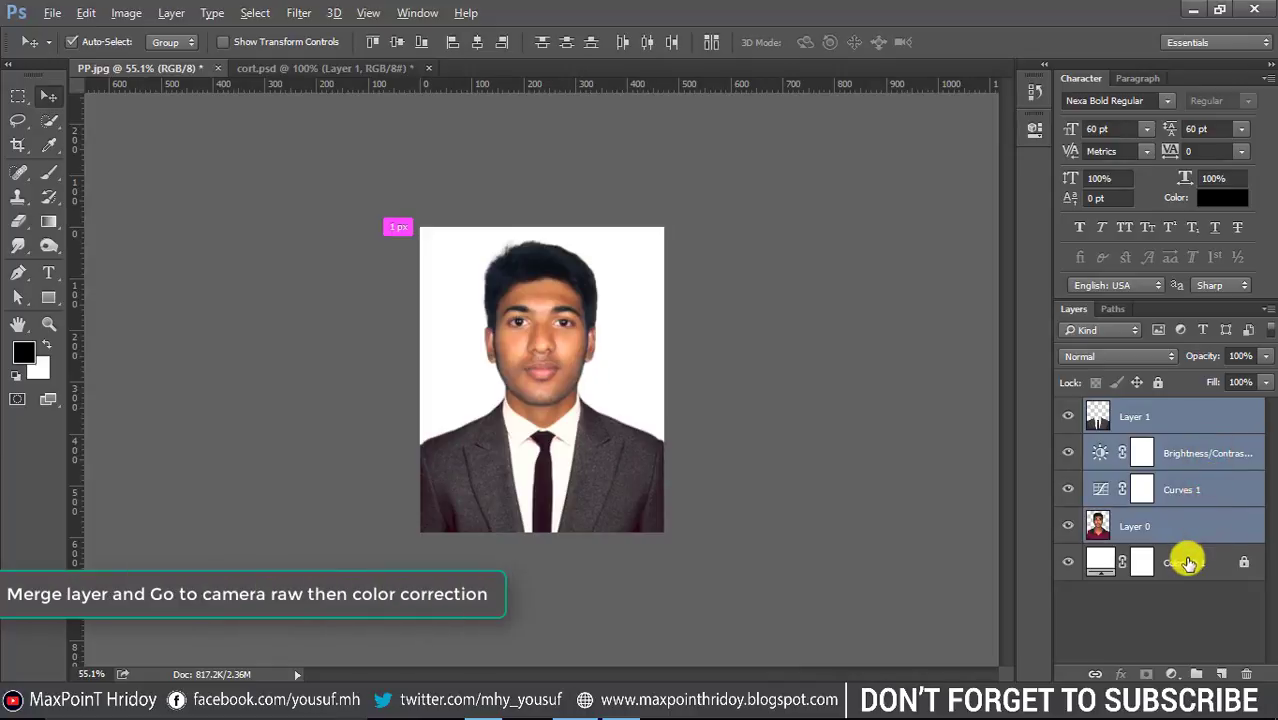
left_click(1188, 562, "shift")
right_click(1165, 414)
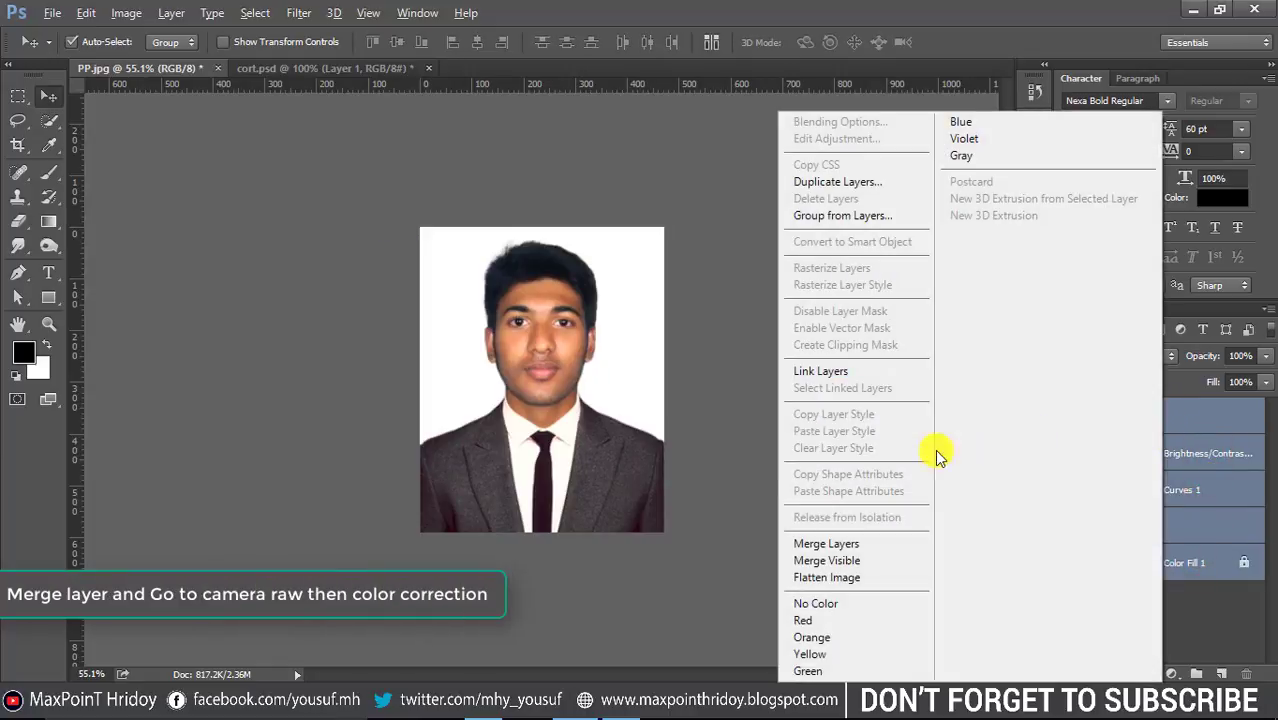
left_click(850, 545)
In Camera Raw Filter, set Contrast +6, Oranges luminance +18, Exposure +0.15, Blacks +12
left_click(298, 12)
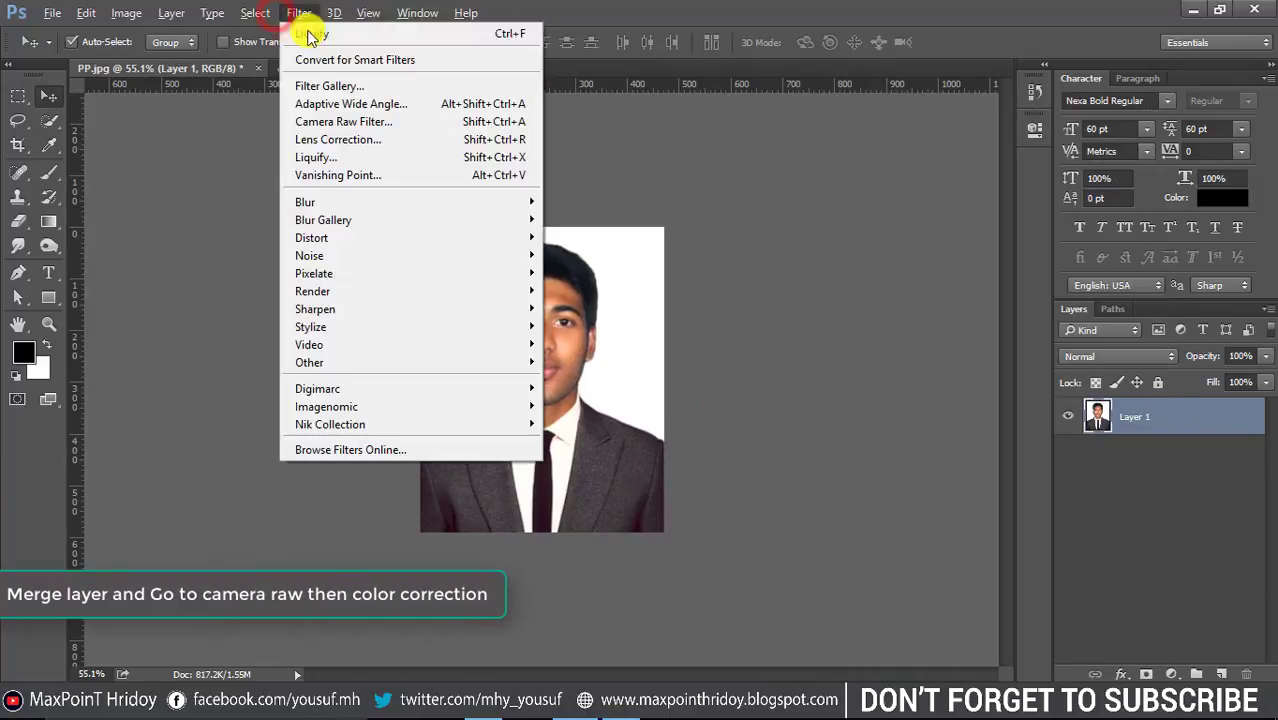
left_click(343, 121)
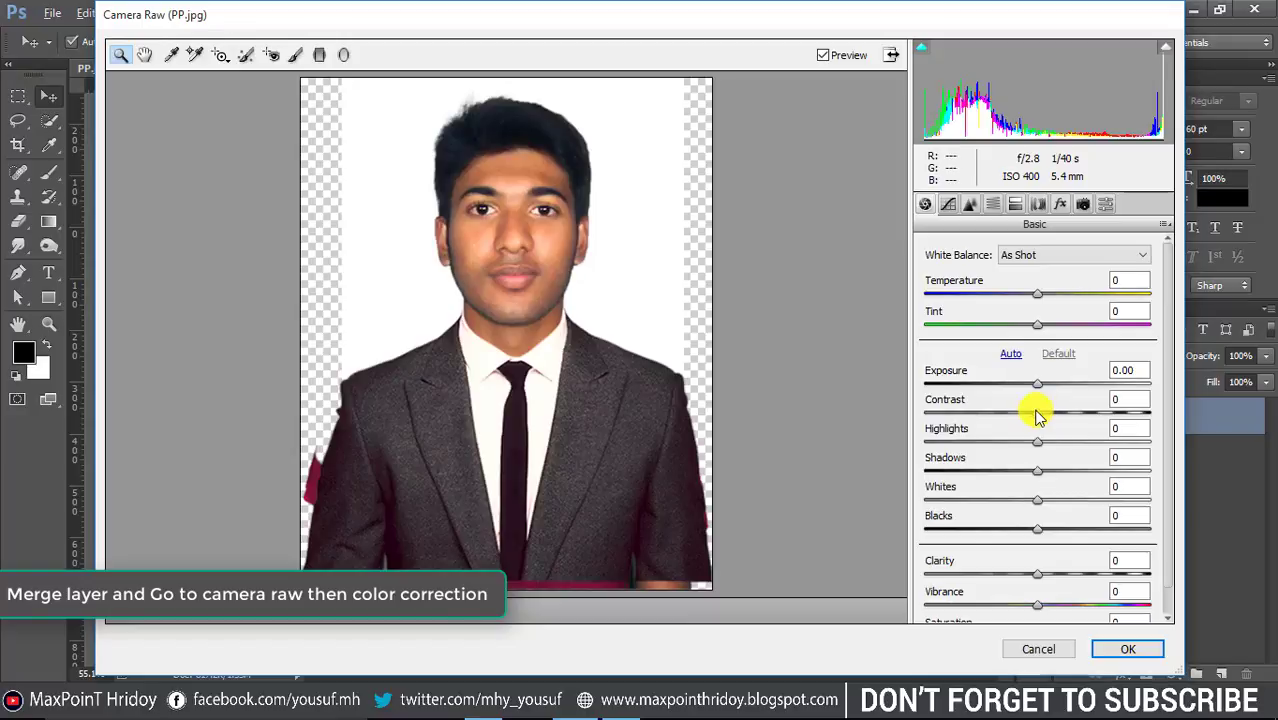
left_click_drag(1037, 415, 1048, 418)
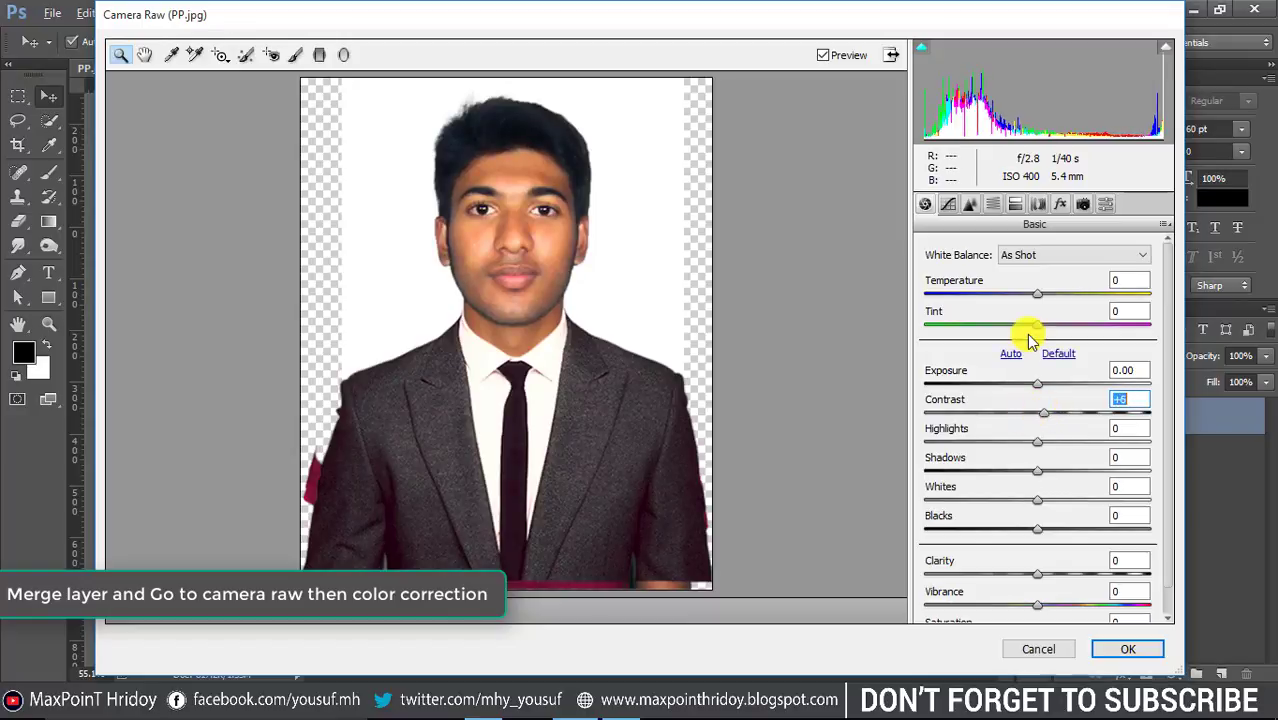
left_click(994, 204)
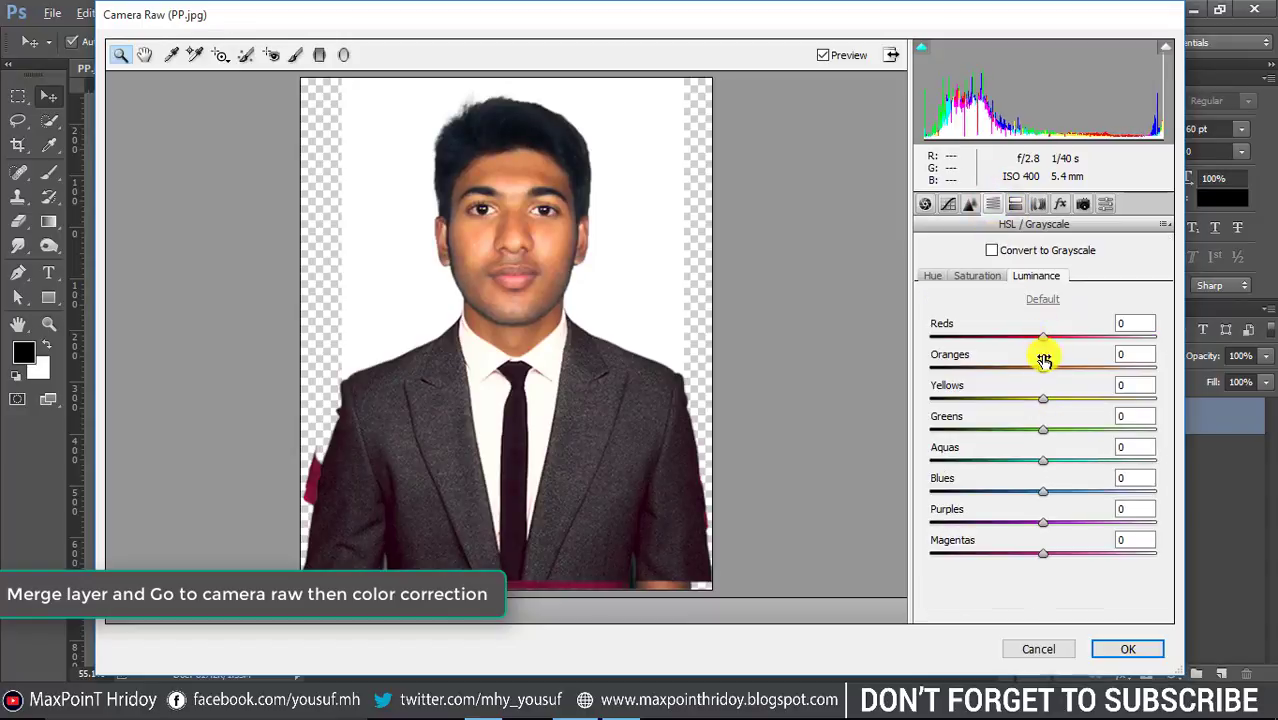
left_click_drag(1046, 369, 1056, 371)
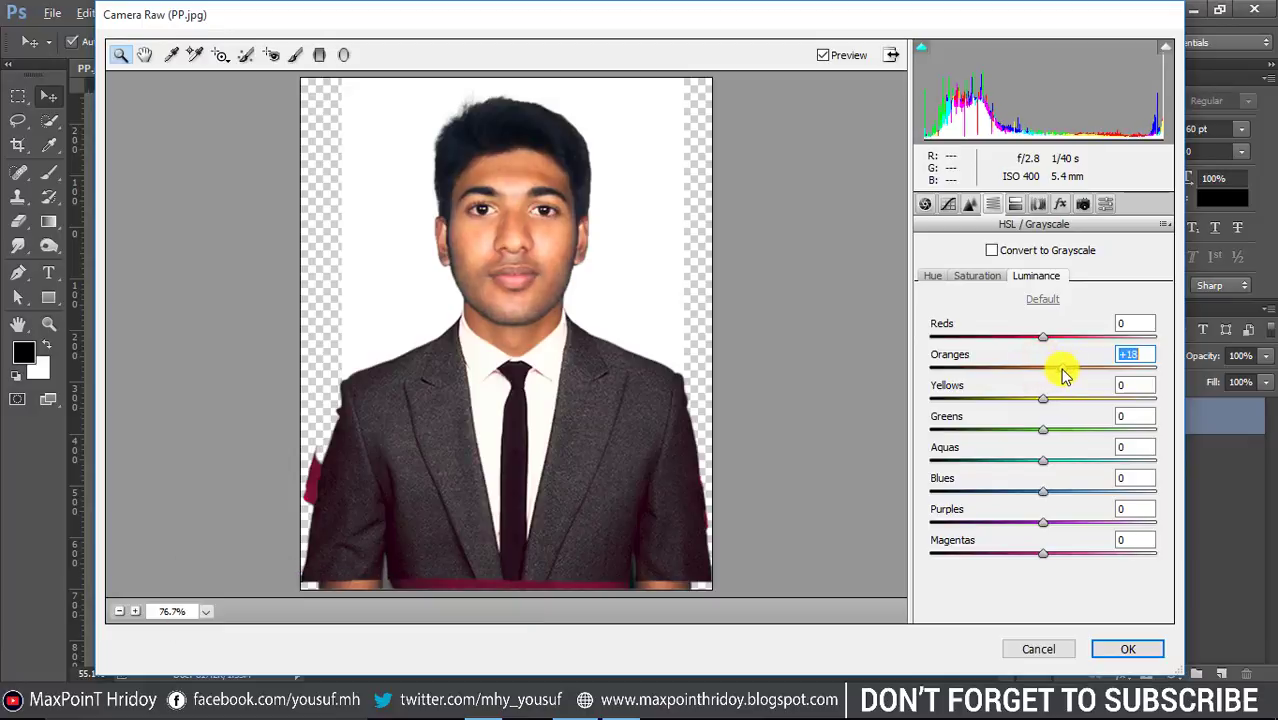
left_click(981, 278)
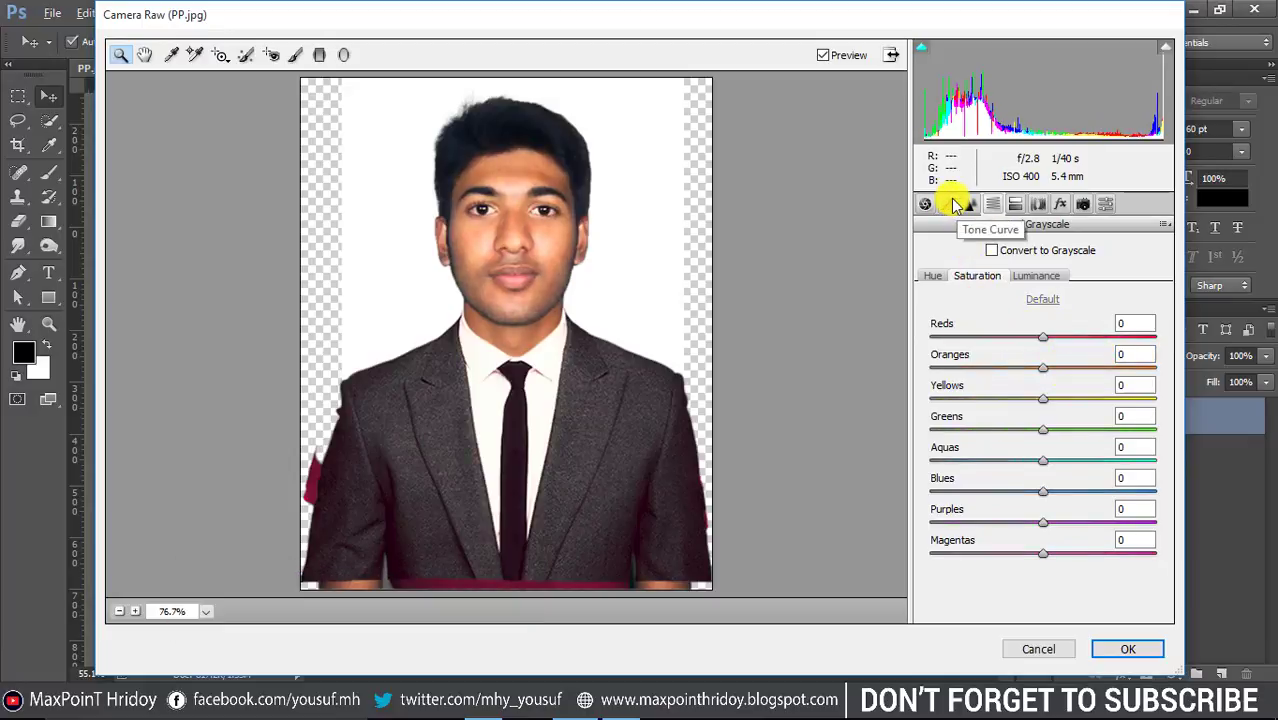
left_click(946, 204)
left_click(925, 204)
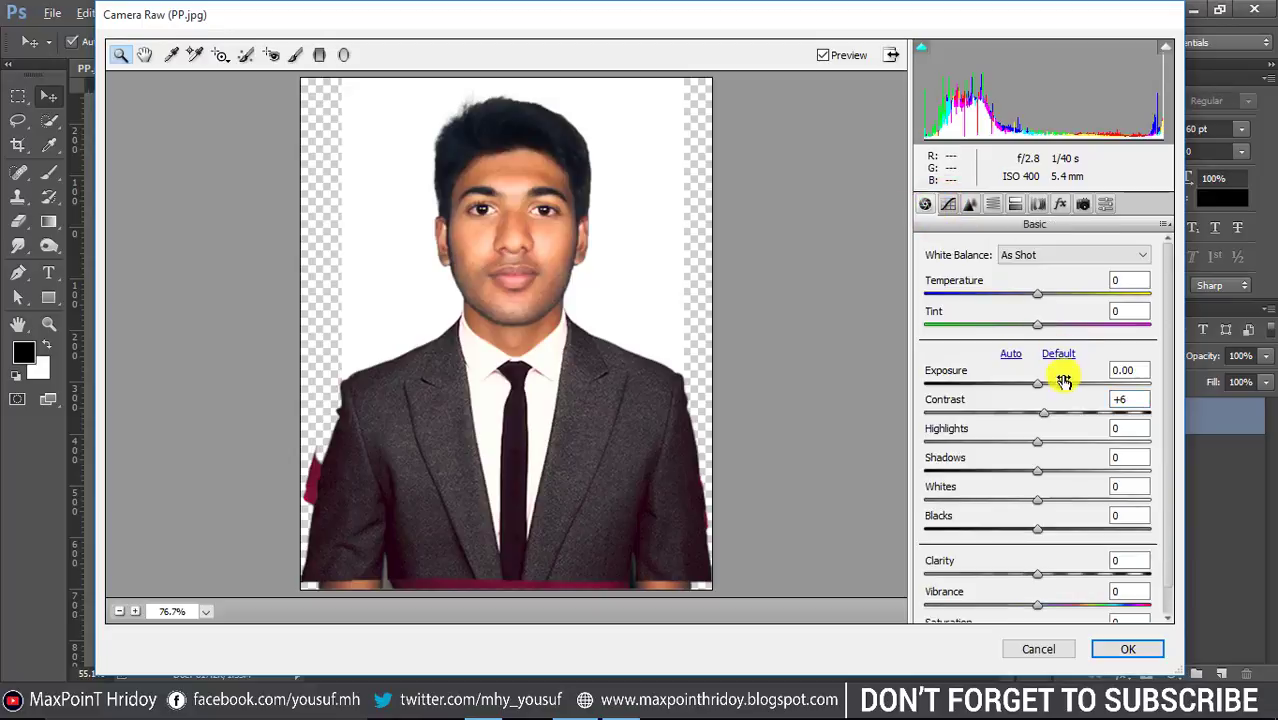
left_click(1038, 386)
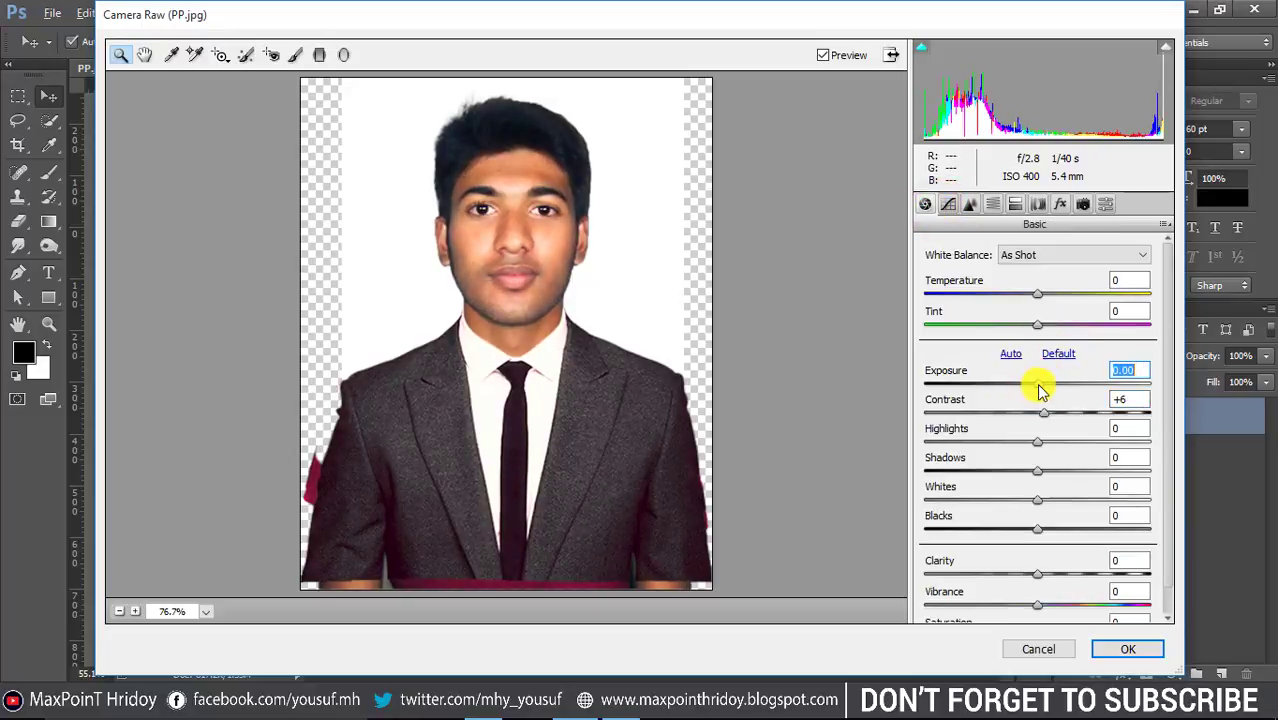
key("Up")
key("Up")
key("Up")
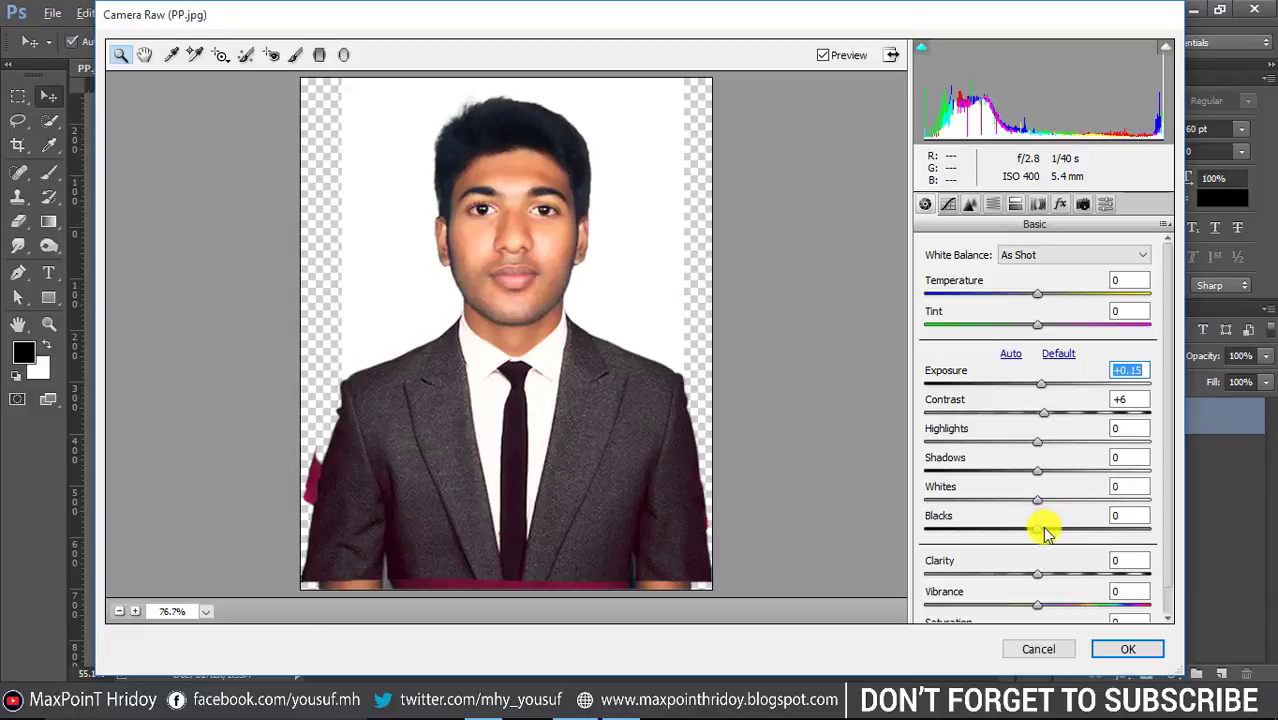
left_click_drag(1033, 535, 1057, 526)
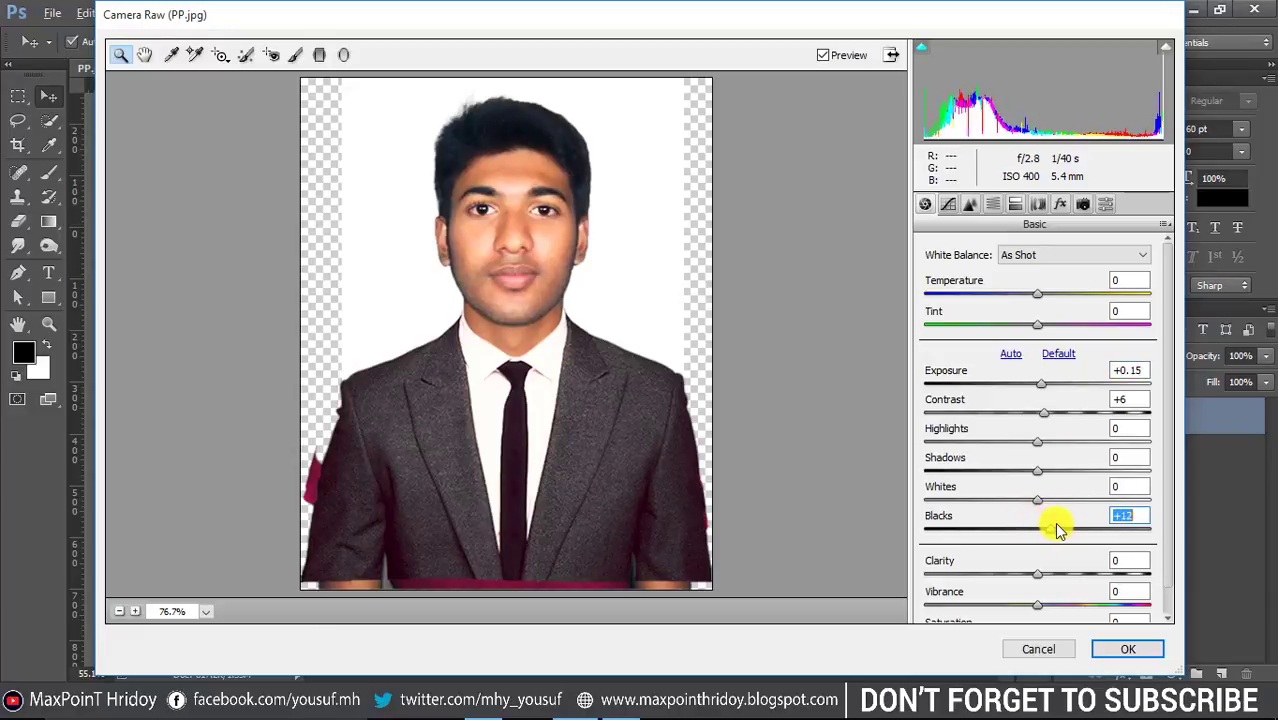
Apply the Camera Raw corrections and crop the photo to 40 × 50 mm at 300 px/in
left_click(1115, 651)
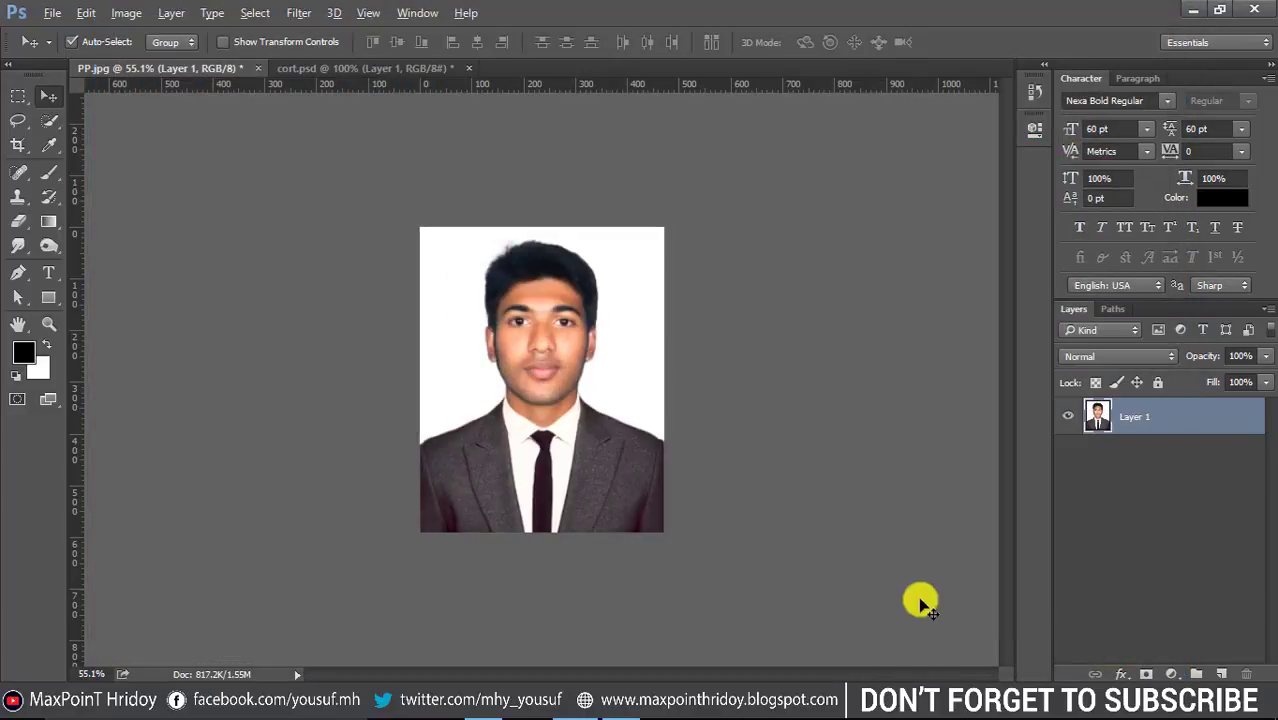
left_click(17, 145)
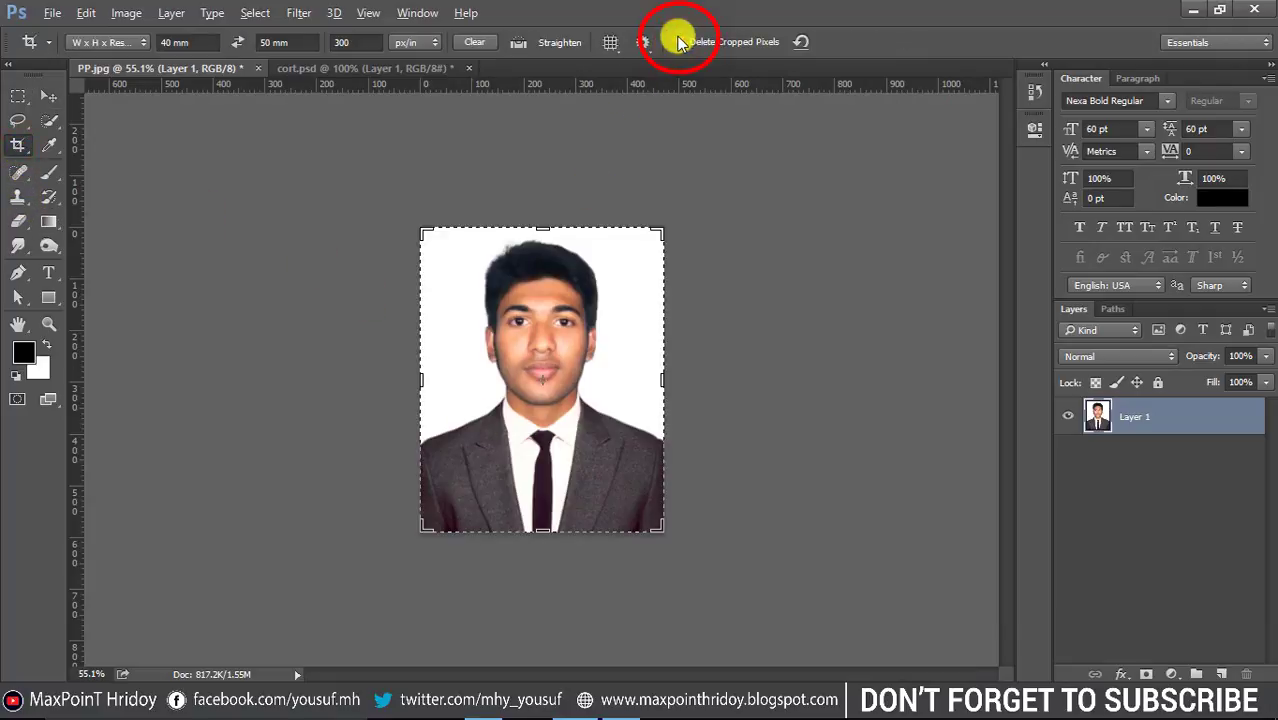
left_click(541, 399)
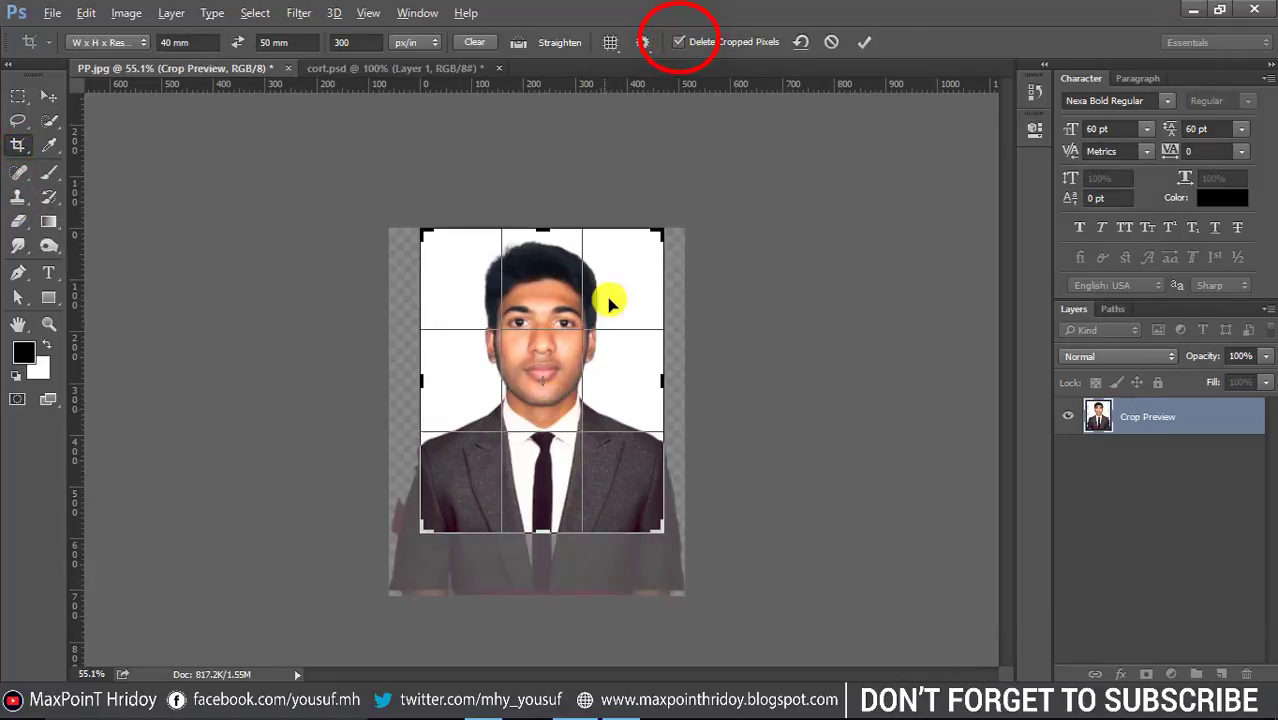
left_click(866, 42)
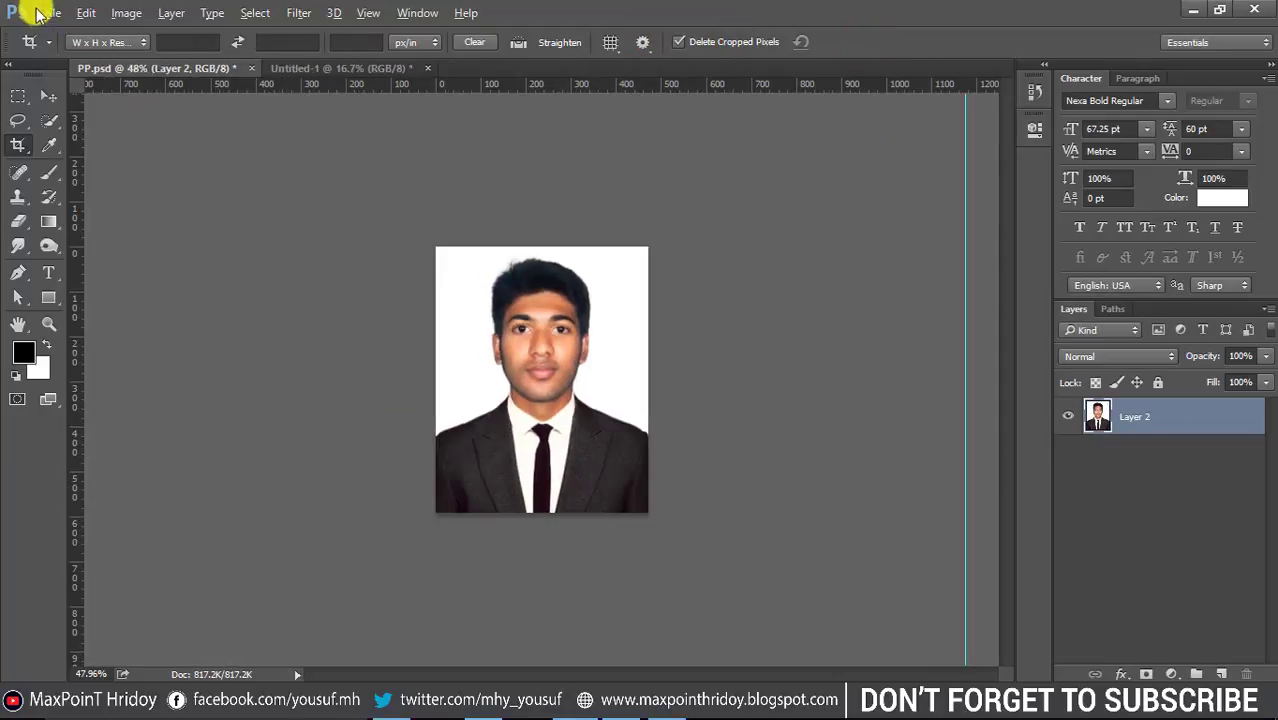
Create a new blank A4 document from the International Paper preset at 300 px/in
left_click(48, 14)
left_click(64, 33)
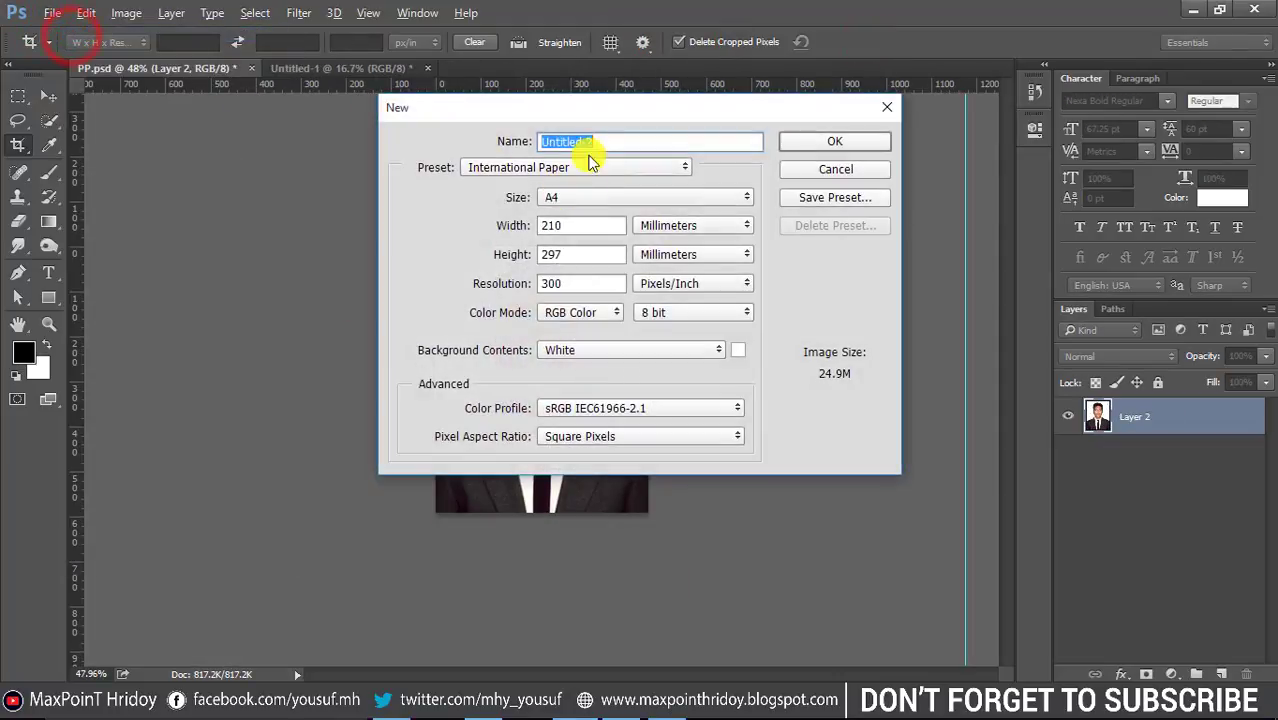
left_click(590, 170)
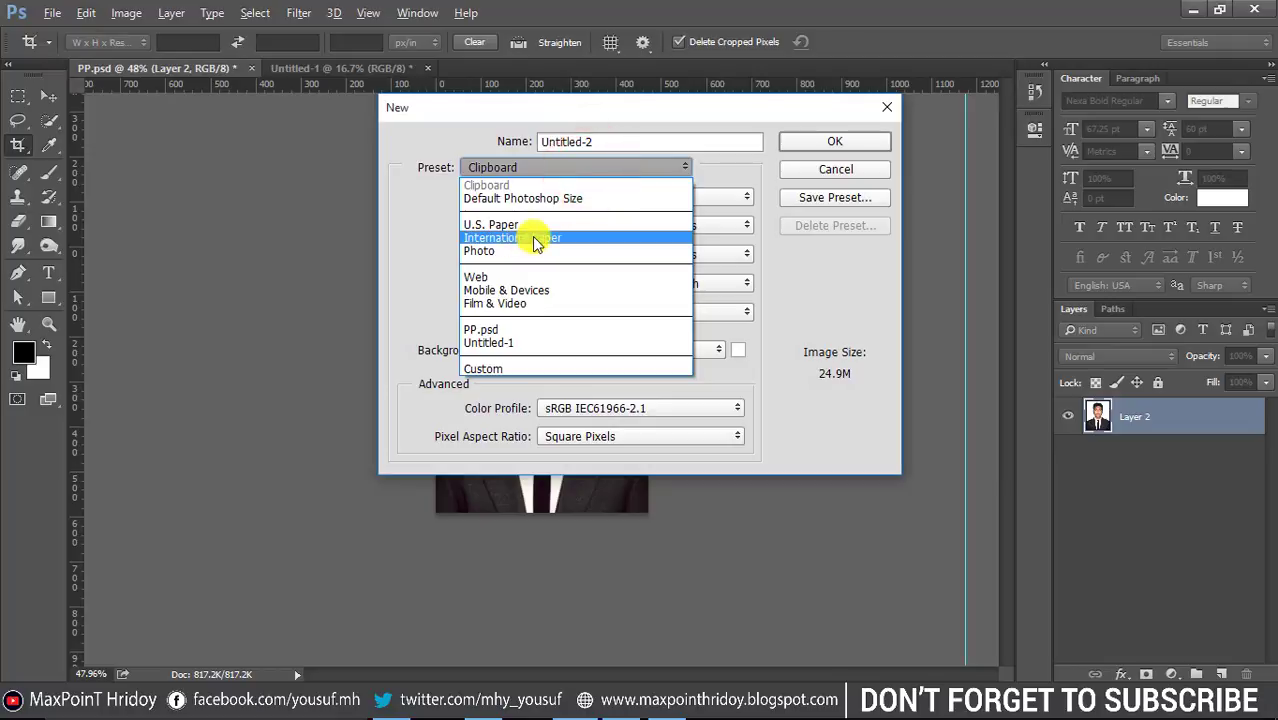
left_click(533, 236)
left_click(642, 198)
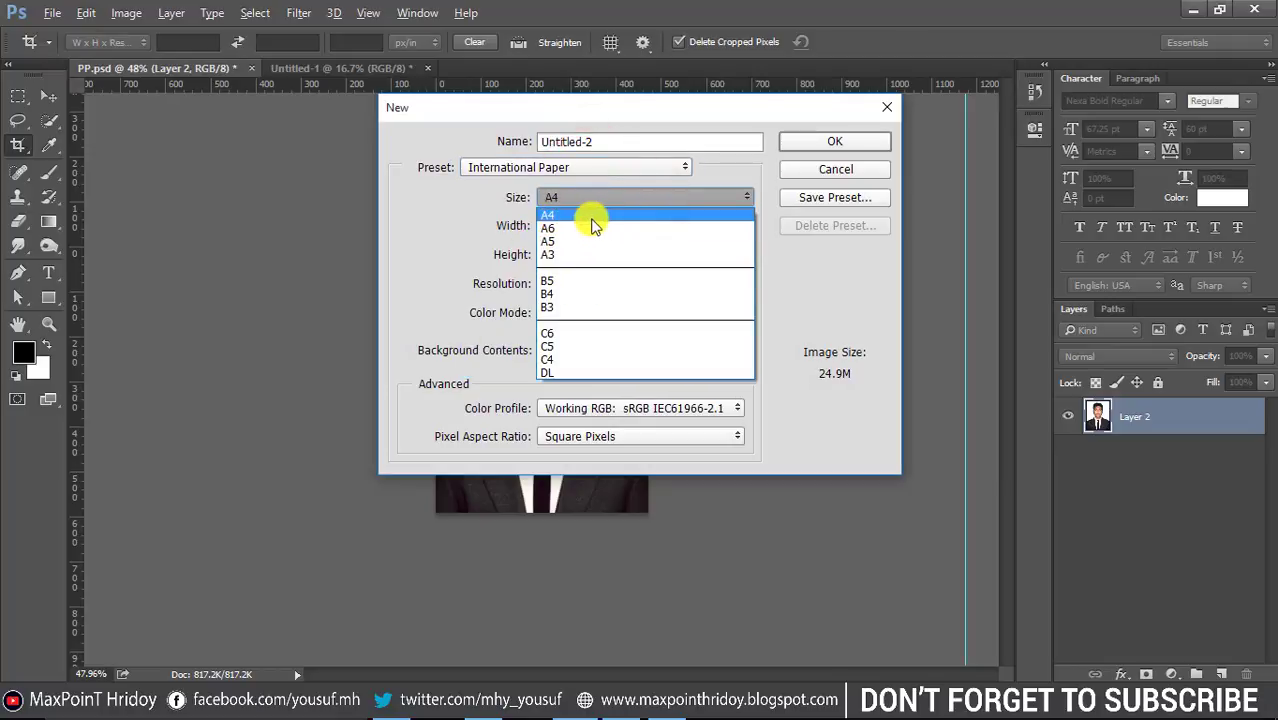
left_click(607, 216)
left_click(835, 143)
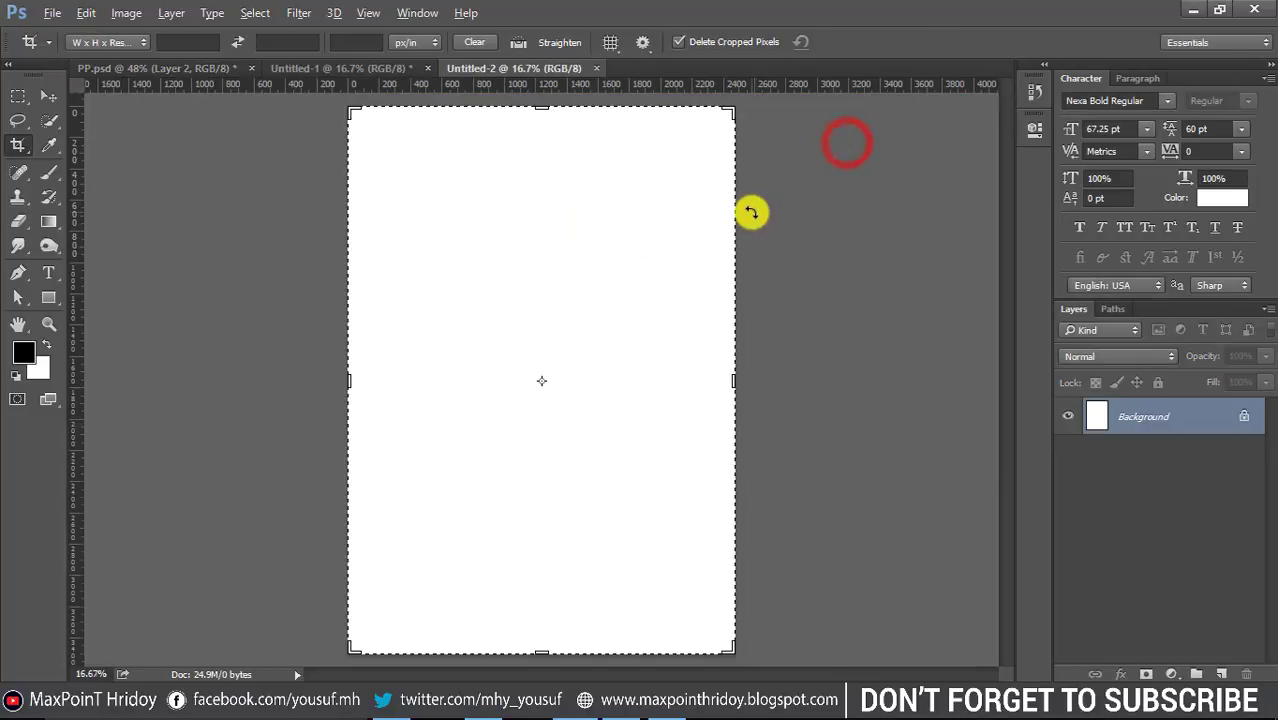
Copy the passport photo onto the Untitled-2 A4 sheet and place it at the top-left
key("v")
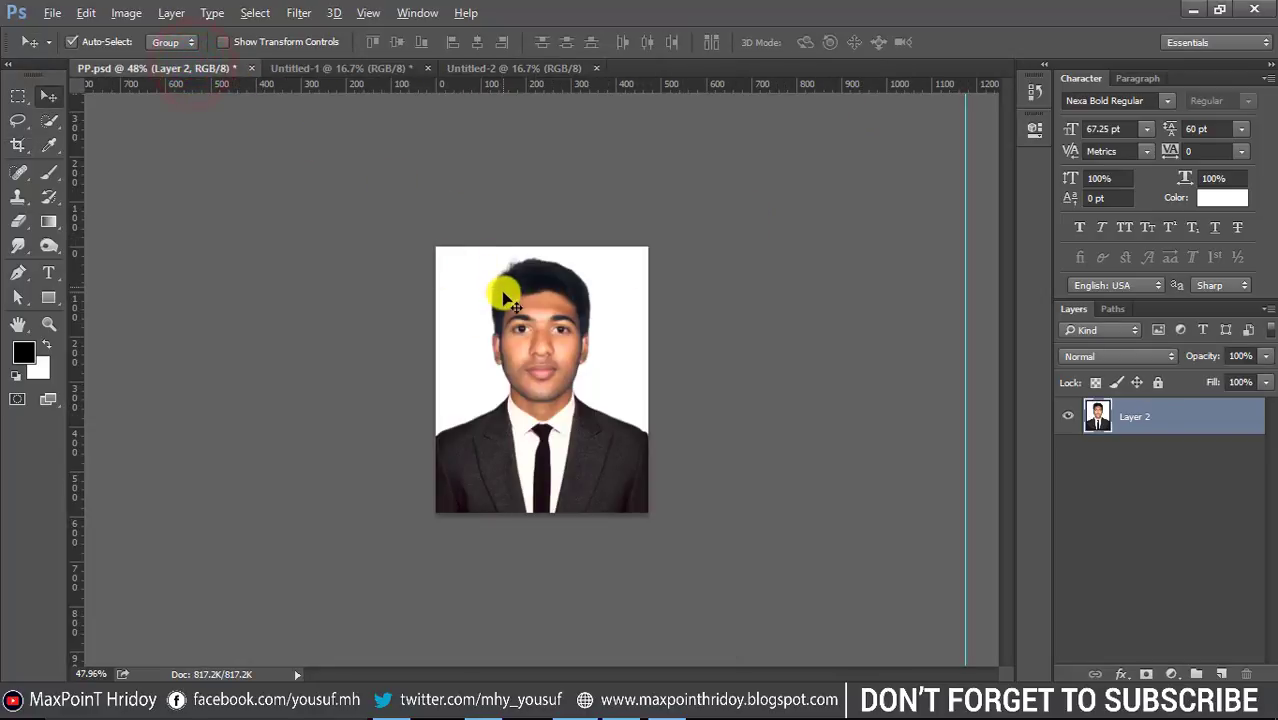
mouse_move(511, 289)
left_mouse_down()
mouse_move(481, 187)
mouse_move(399, 160)
left_mouse_up()
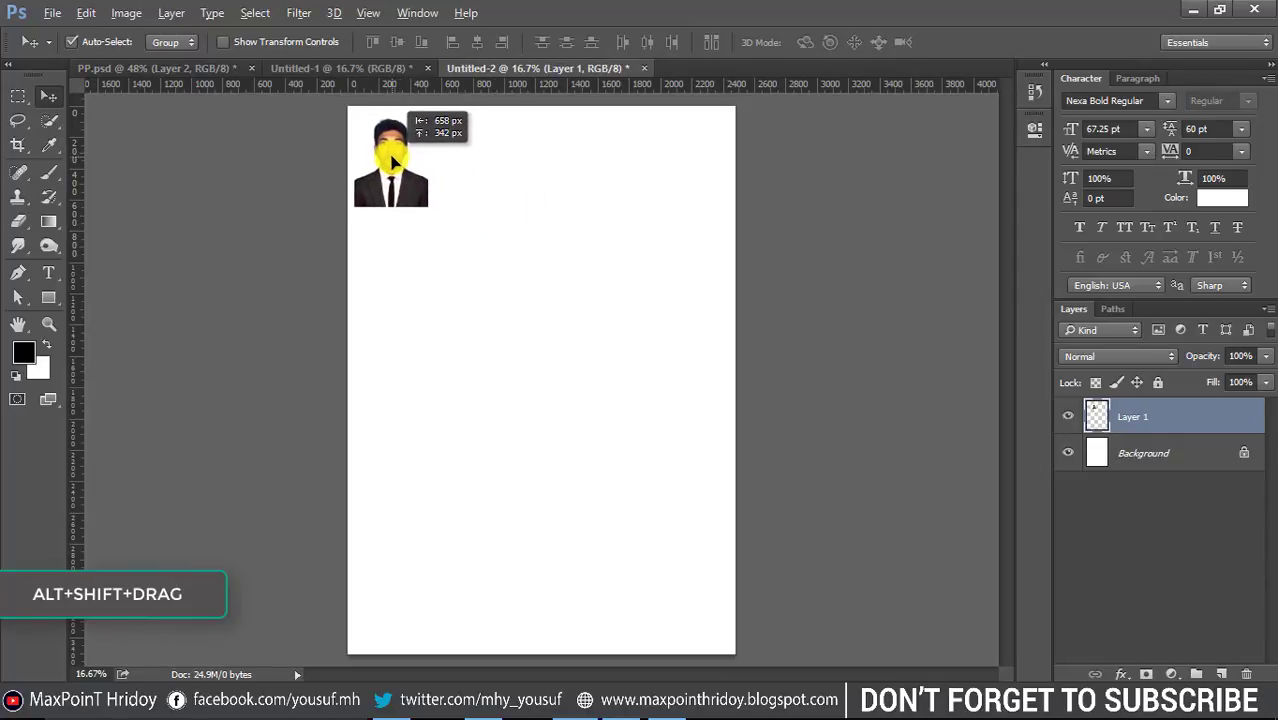
left_click_drag(400, 160, 479, 175)
Duplicate the photo into a row of four and shift the row to centre it
left_click_drag(576, 248, 310, 140)
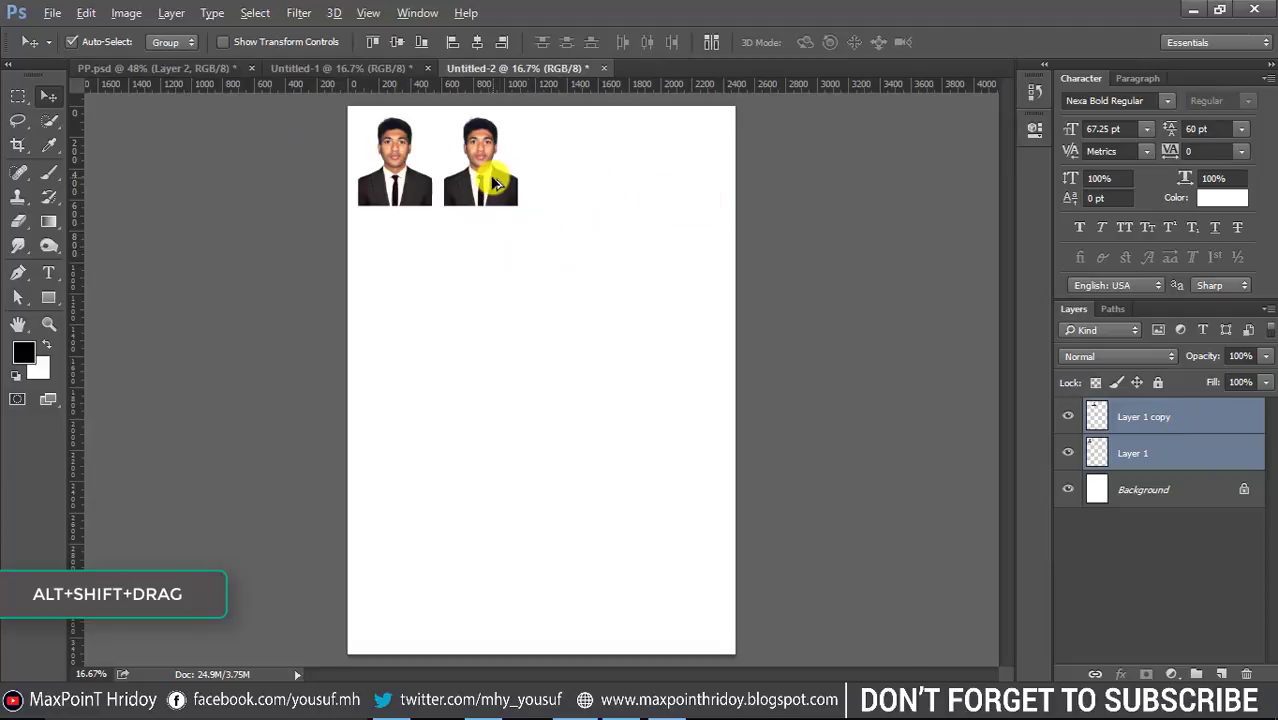
left_click_drag(494, 183, 666, 190)
left_click_drag(697, 236, 314, 143)
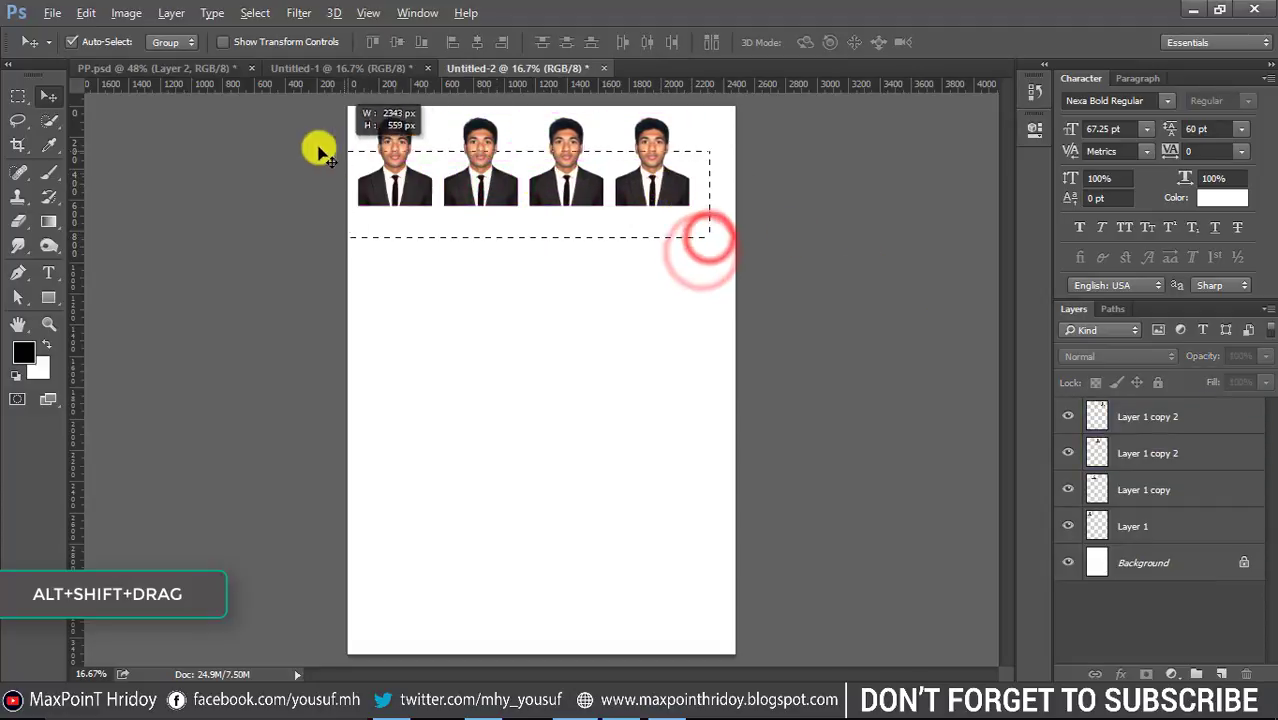
mouse_move(397, 183)
left_mouse_down()
mouse_move(470, 285)
mouse_move(493, 567)
left_mouse_up()
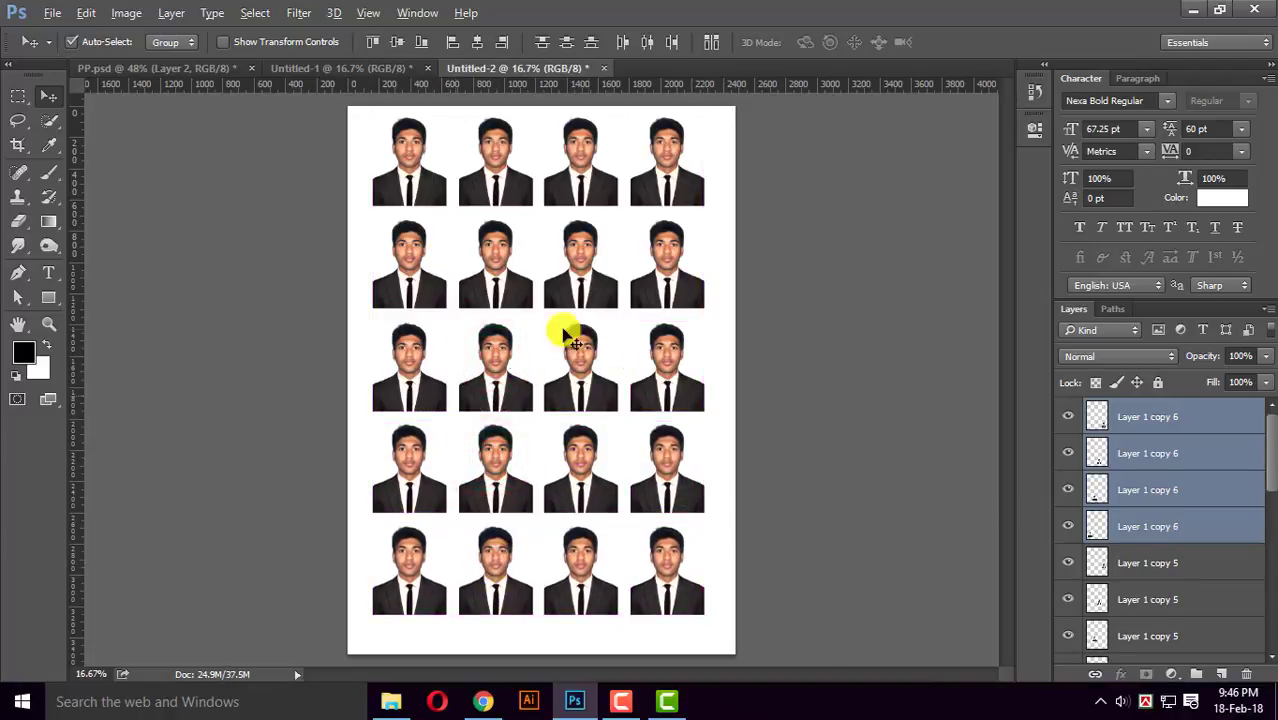
left_click(52, 12)
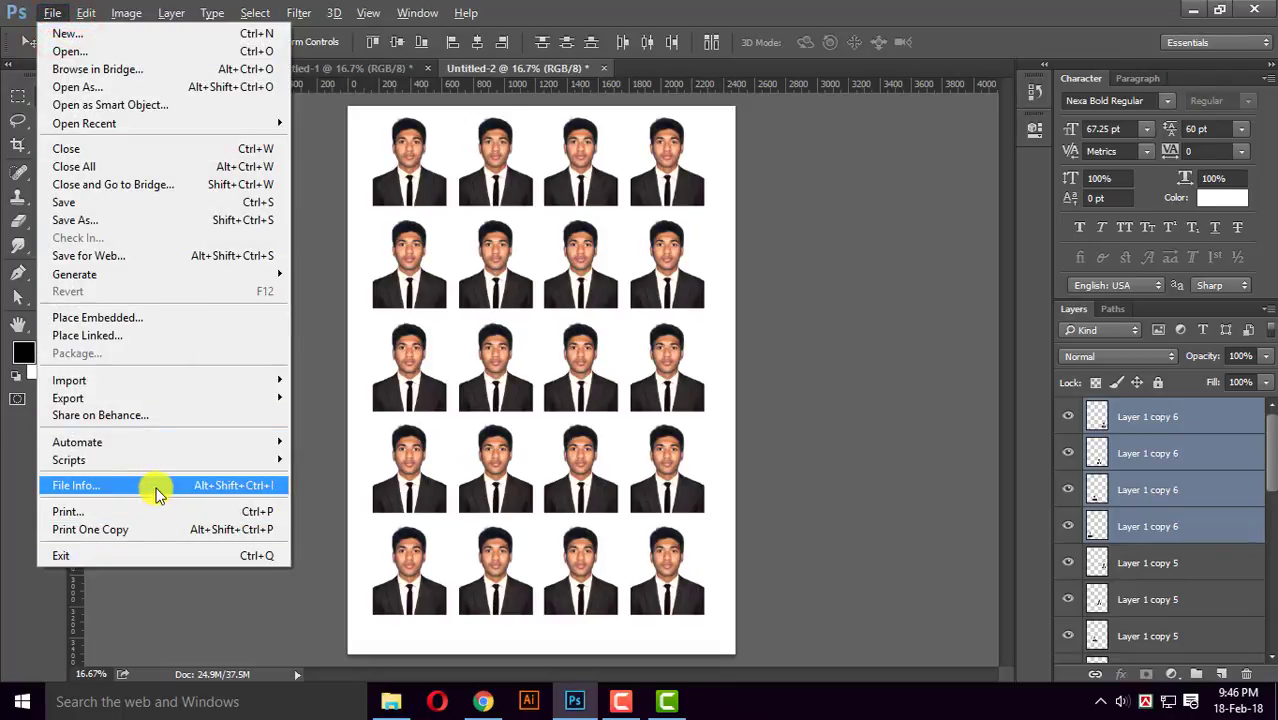
left_click(203, 513)
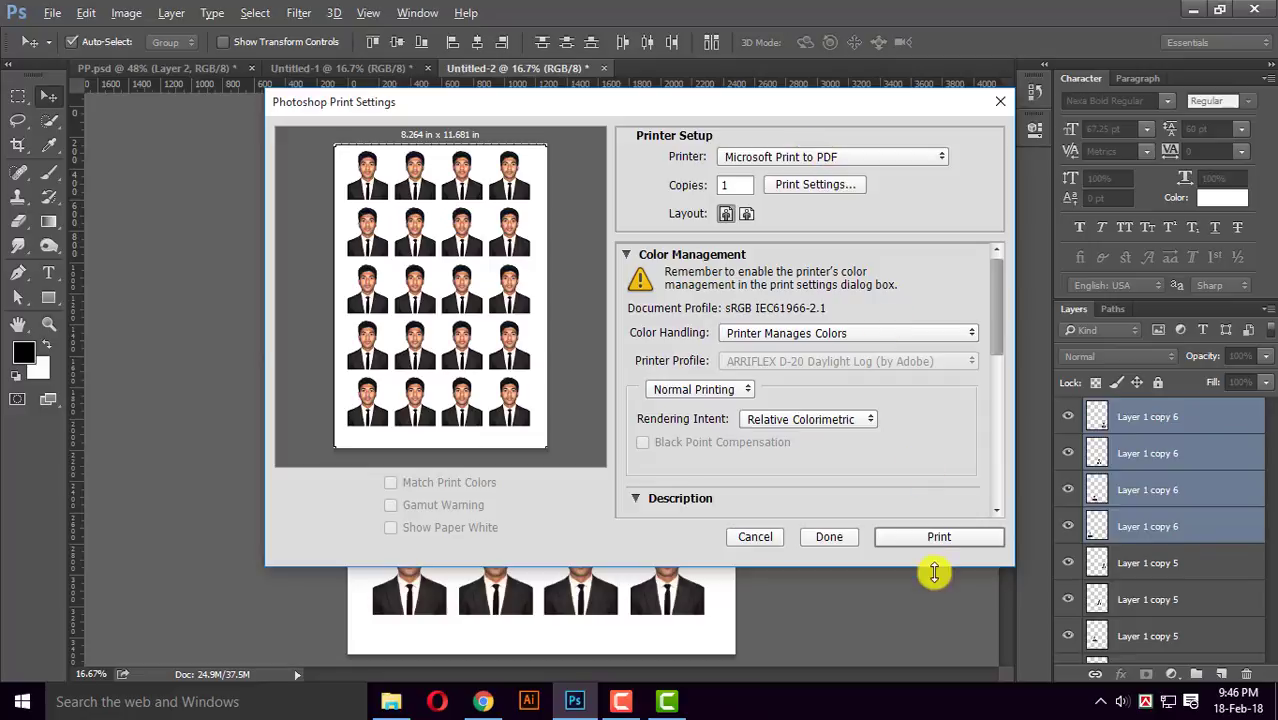
left_click(764, 538)
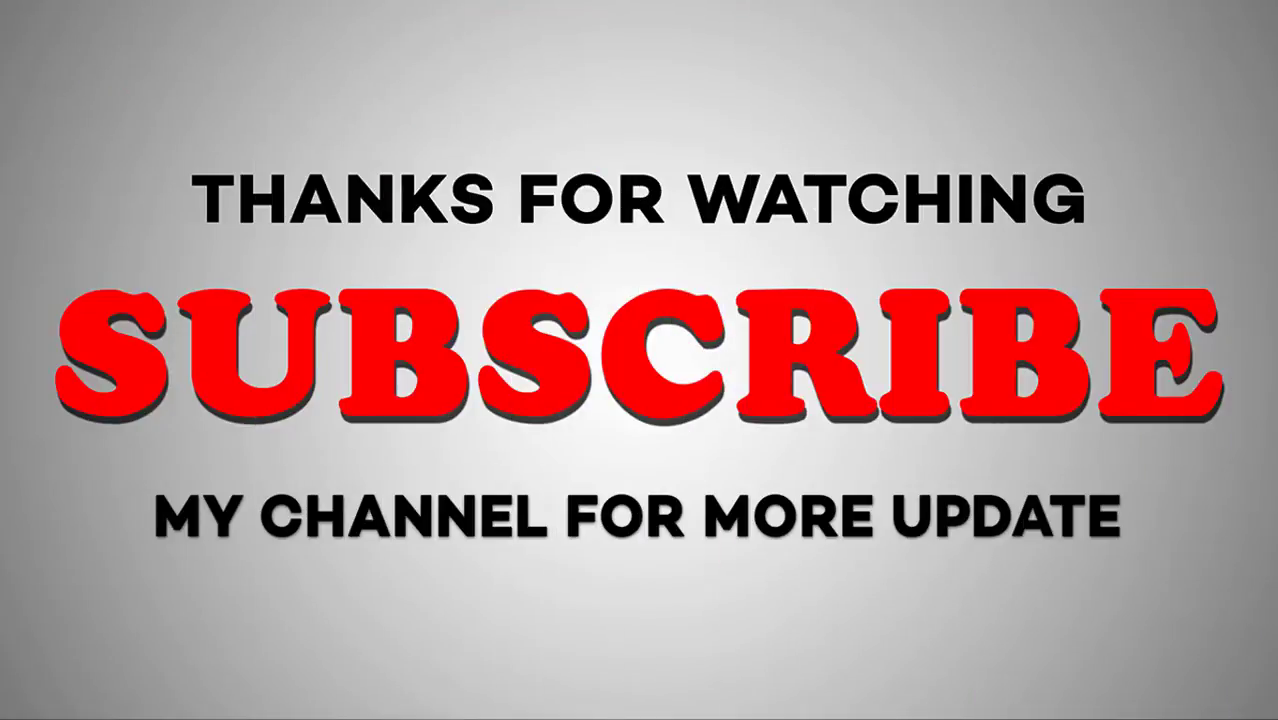